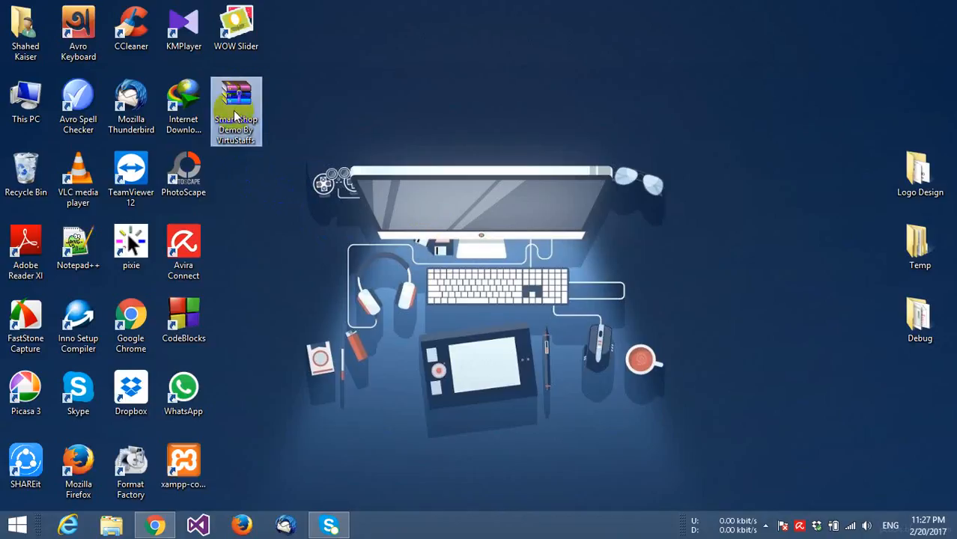
- Open the Smart Shop Demo folder inside the archive, dismissing the licence reminder
double_click(235, 116)
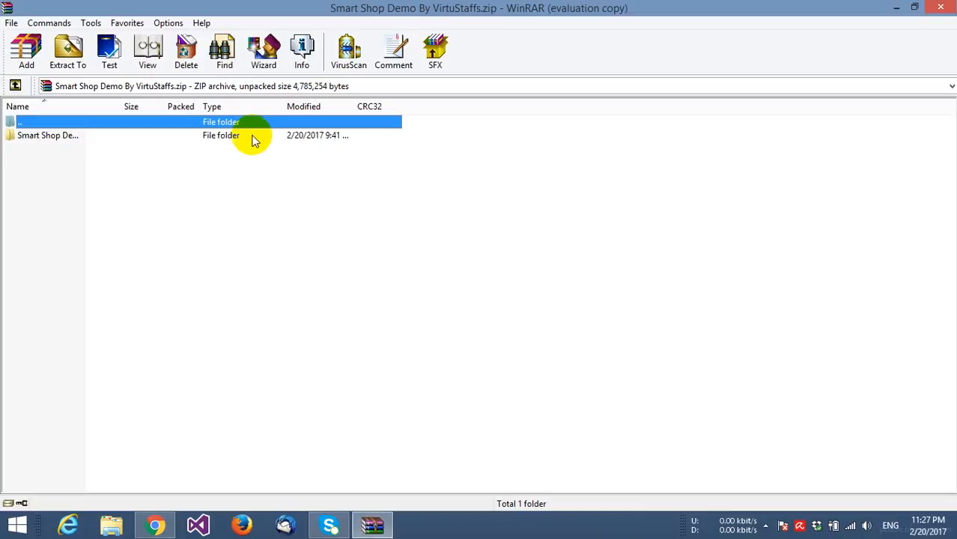
double_click(252, 135)
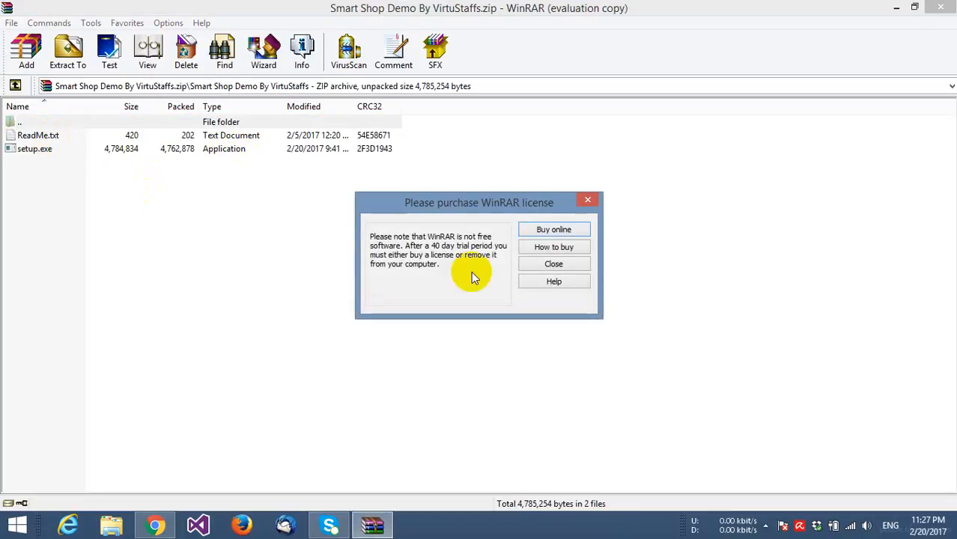
click(558, 262)
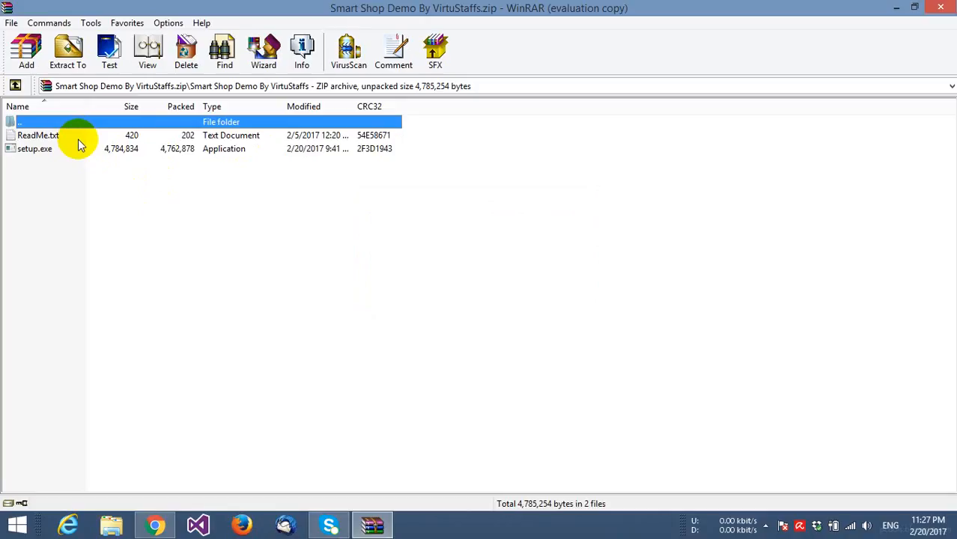
- Copy the installation password from ReadMe.txt and run setup.exe
double_click(79, 138)
scroll(283, 259, down, 3)
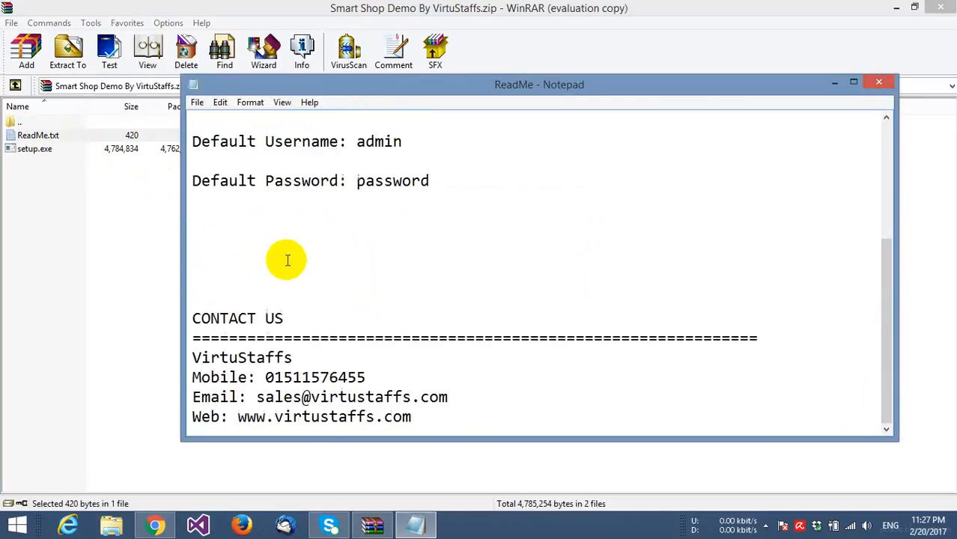
scroll(287, 260, up, 3)
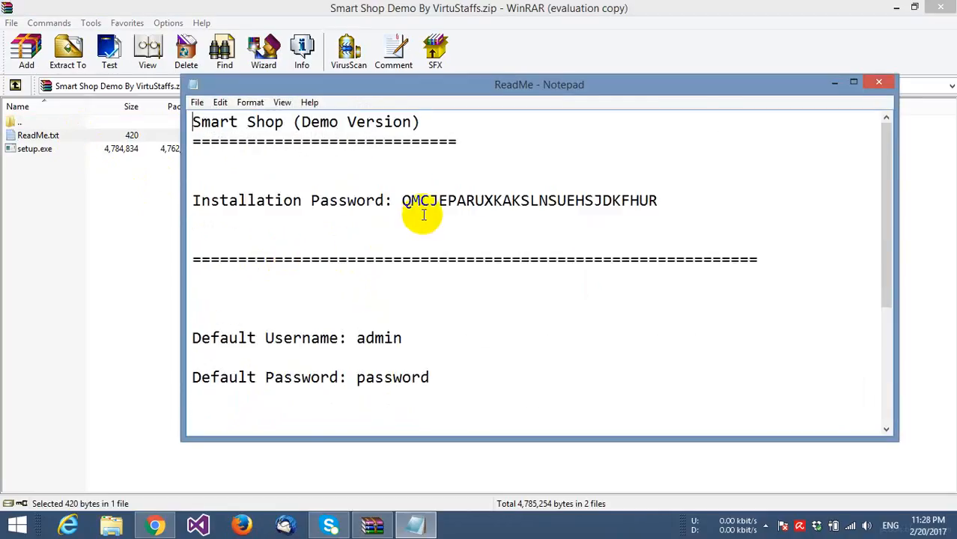
drag(403, 202, 628, 216)
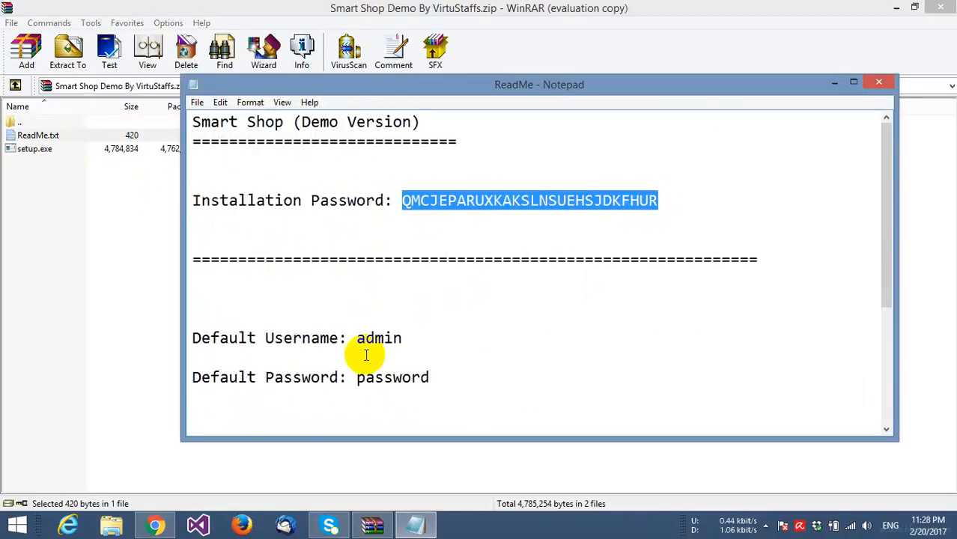
click(835, 86)
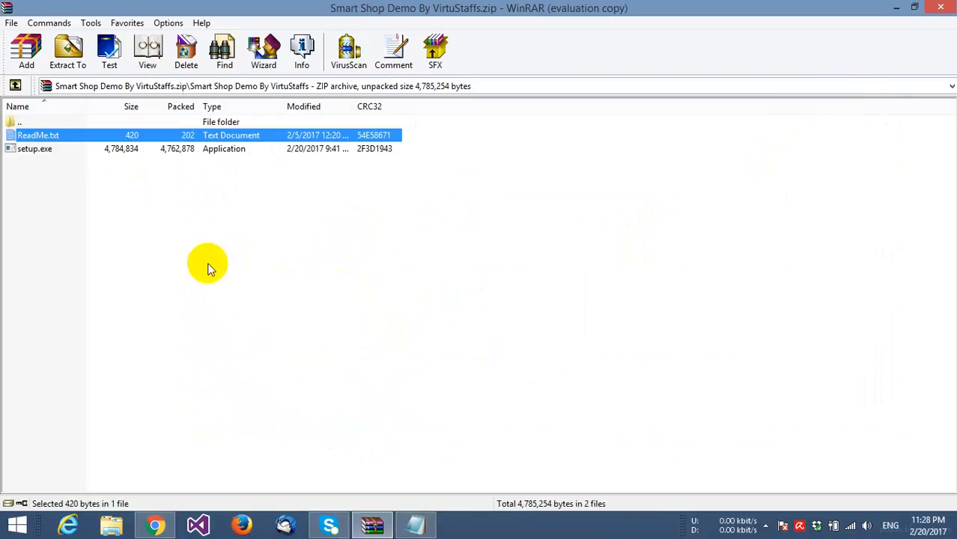
double_click(38, 150)
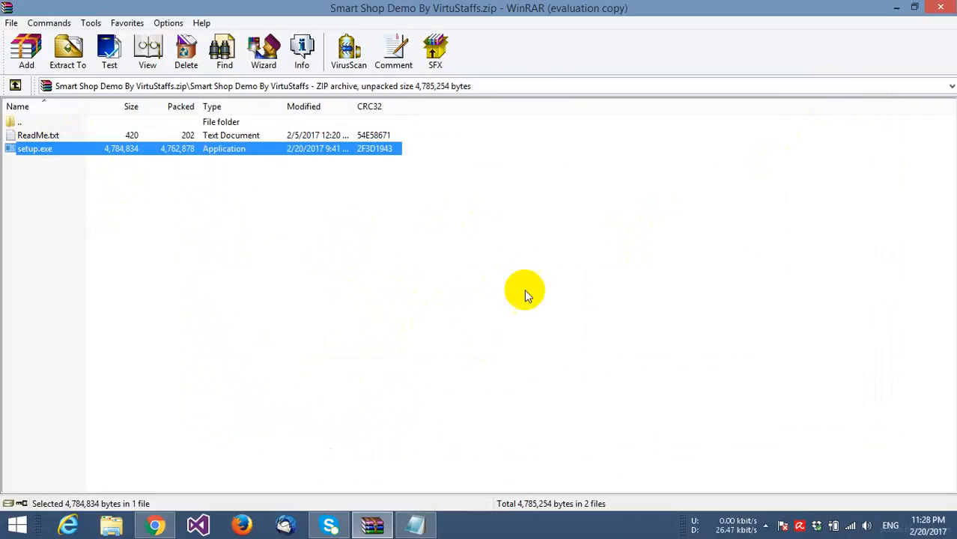
- Accept the licence agreement and paste the installation password from the ReadMe
click(558, 375)
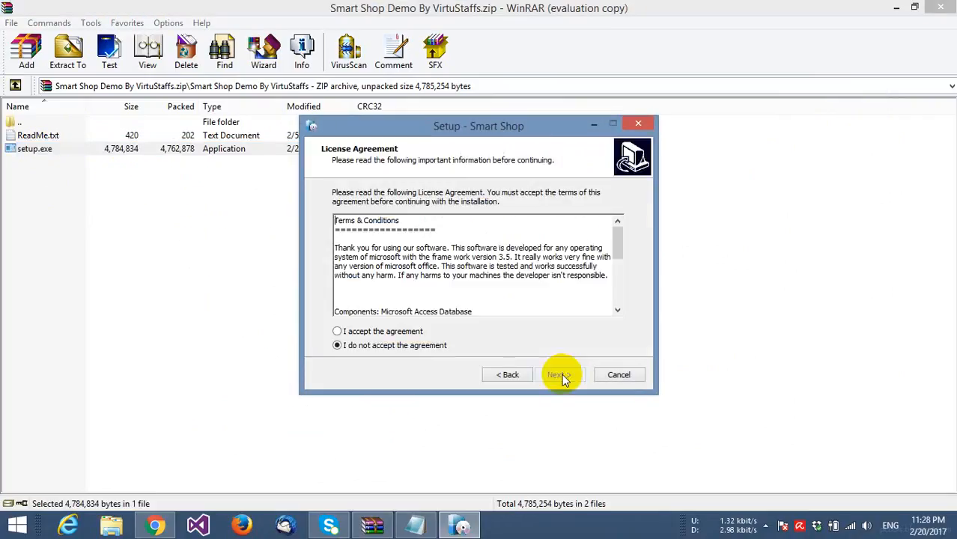
click(391, 331)
click(564, 375)
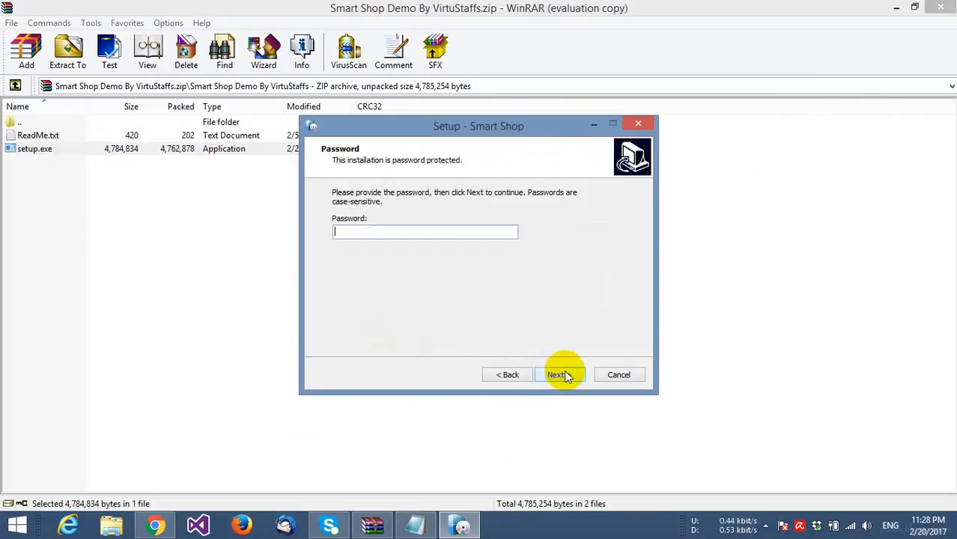
click(416, 524)
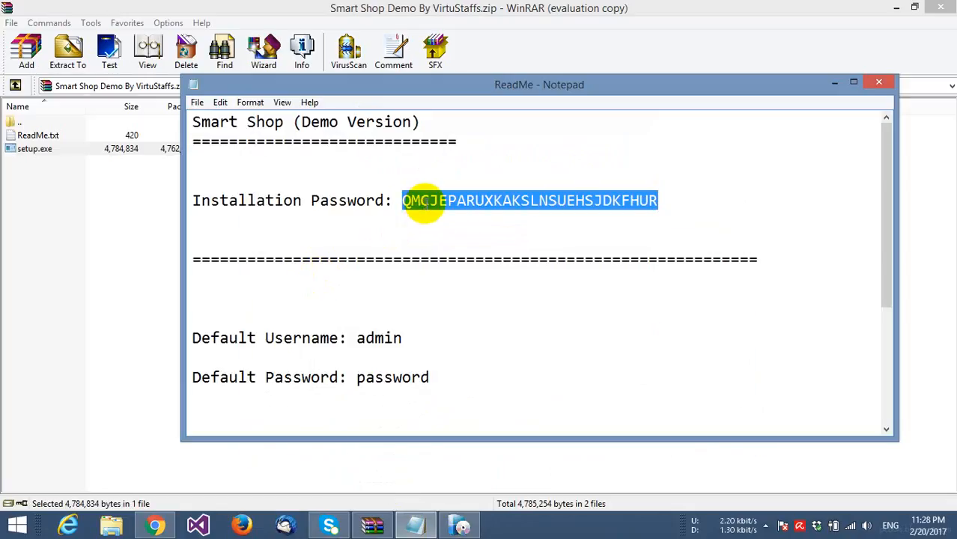
click(833, 83)
key(ctrl+v)
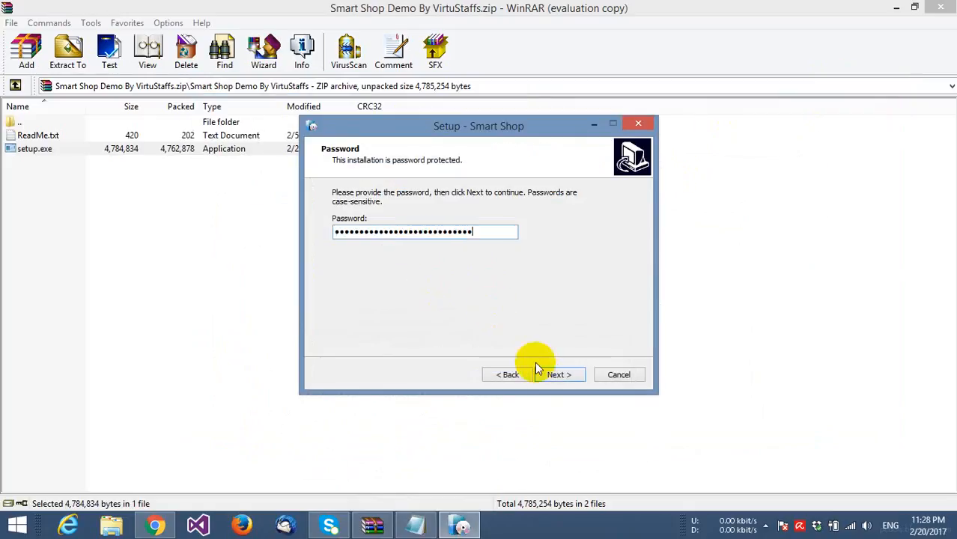
click(553, 376)
- Install into the existing Smart Shop folder with a desktop shortcut and no auto-launch, then close WinRAR
click(551, 377)
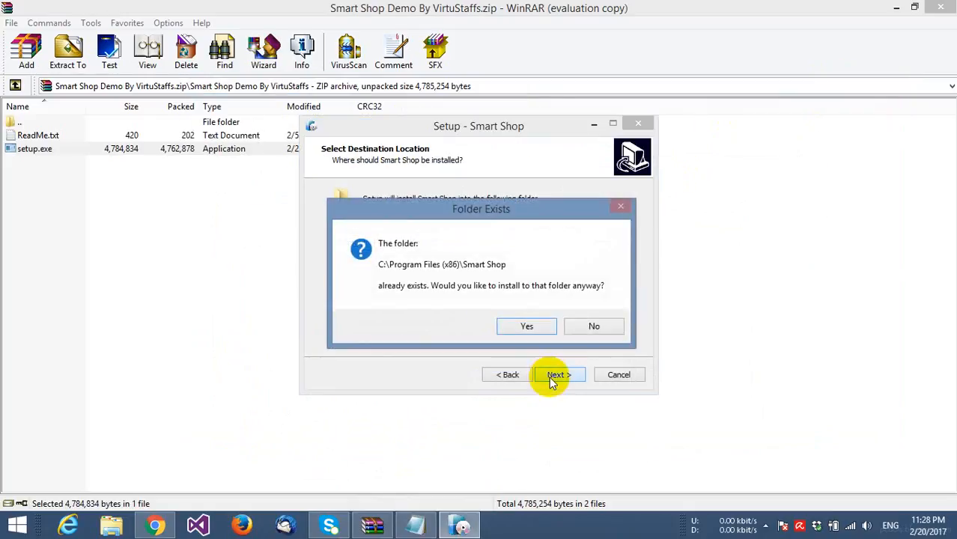
click(532, 325)
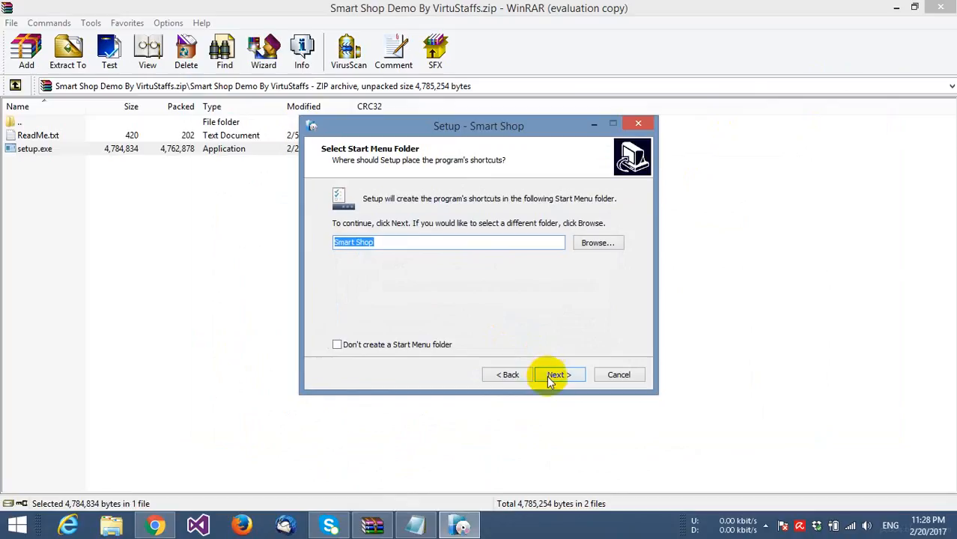
click(551, 374)
click(371, 237)
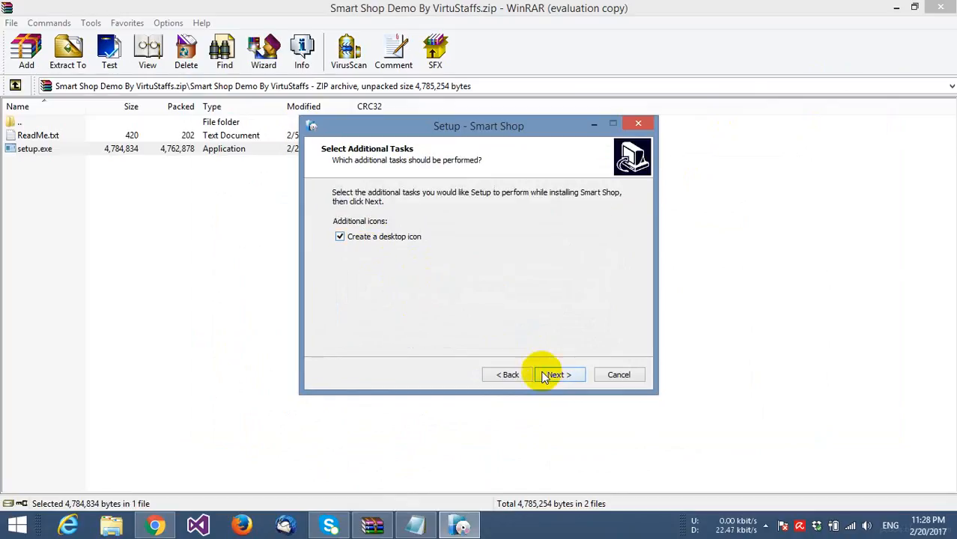
click(552, 376)
click(554, 375)
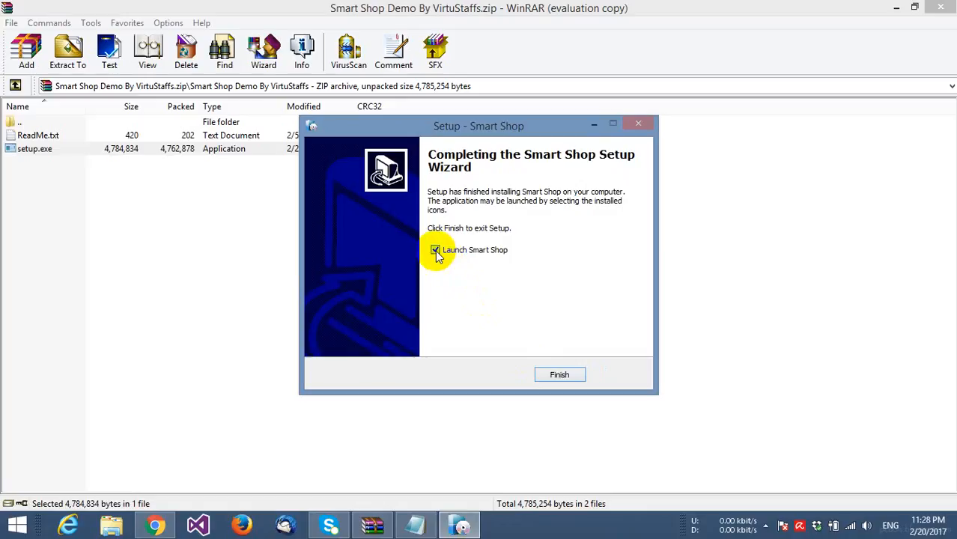
click(436, 251)
click(556, 376)
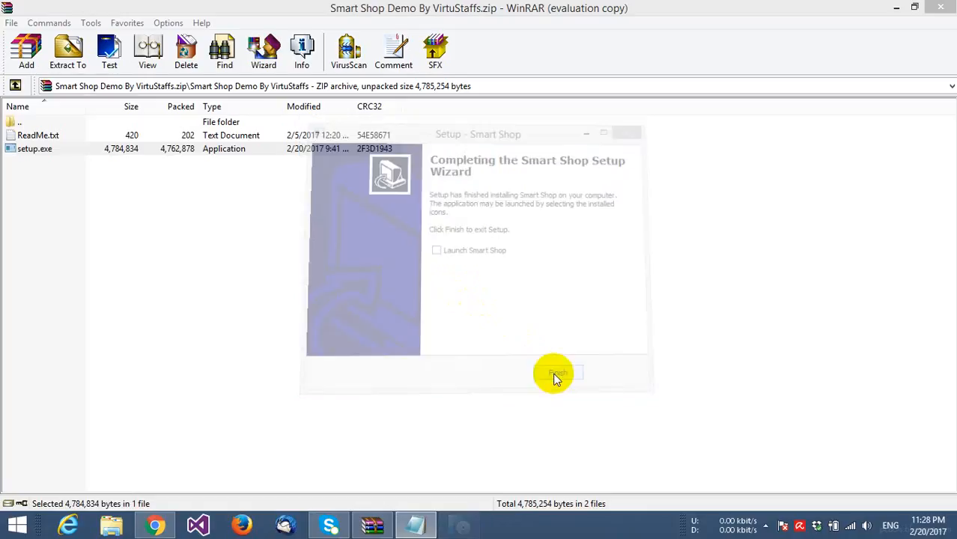
click(943, 15)
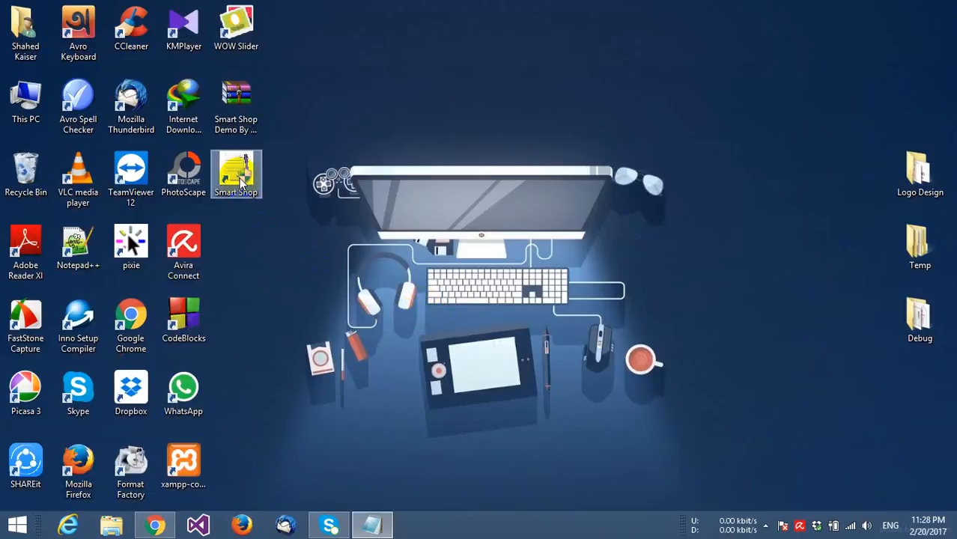
- Launch Smart Shop and look up the default login username and password in the ReadMe
double_click(241, 181)
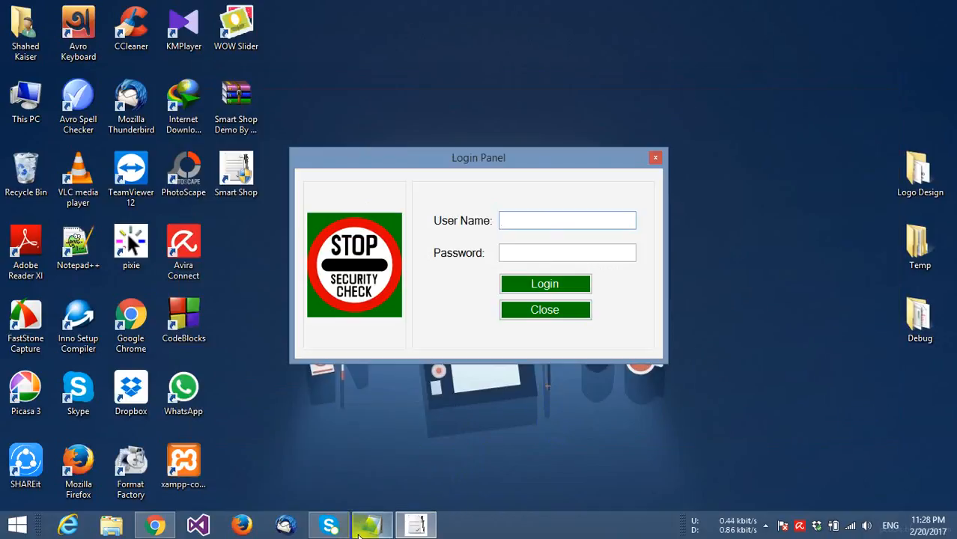
click(359, 533)
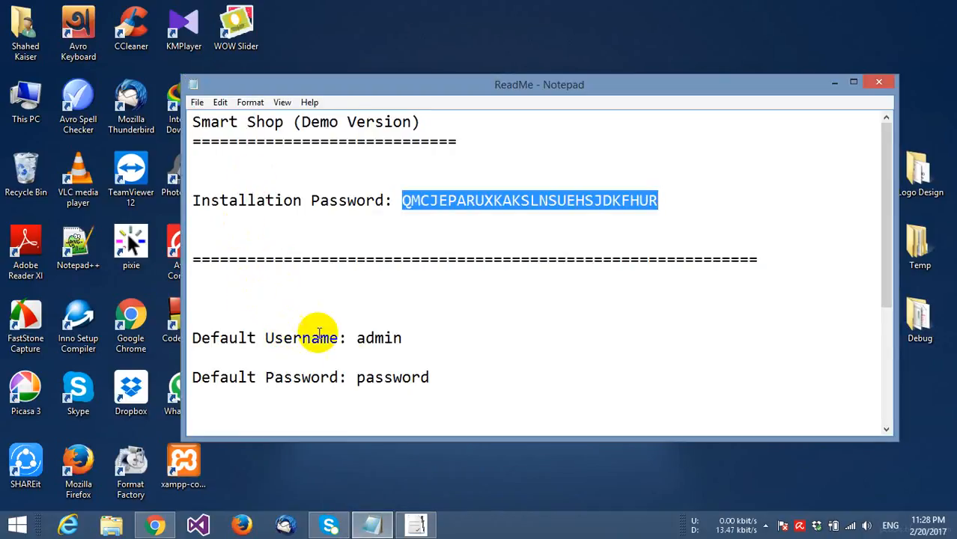
drag(355, 338, 392, 338)
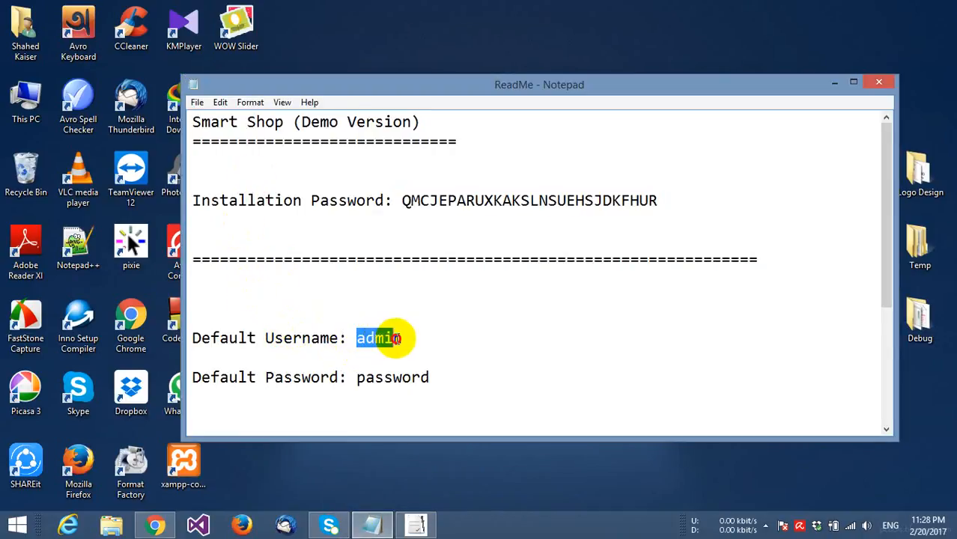
drag(355, 378, 430, 377)
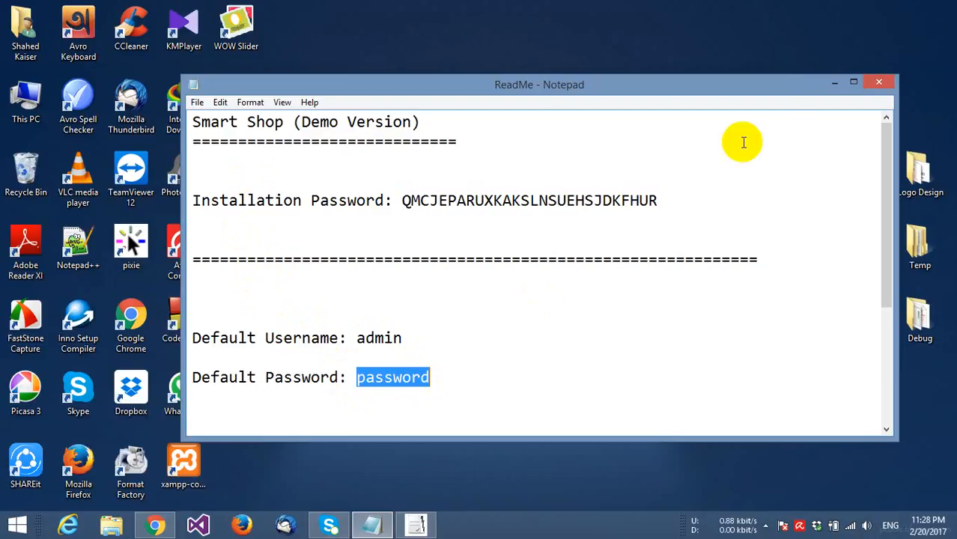
click(834, 84)
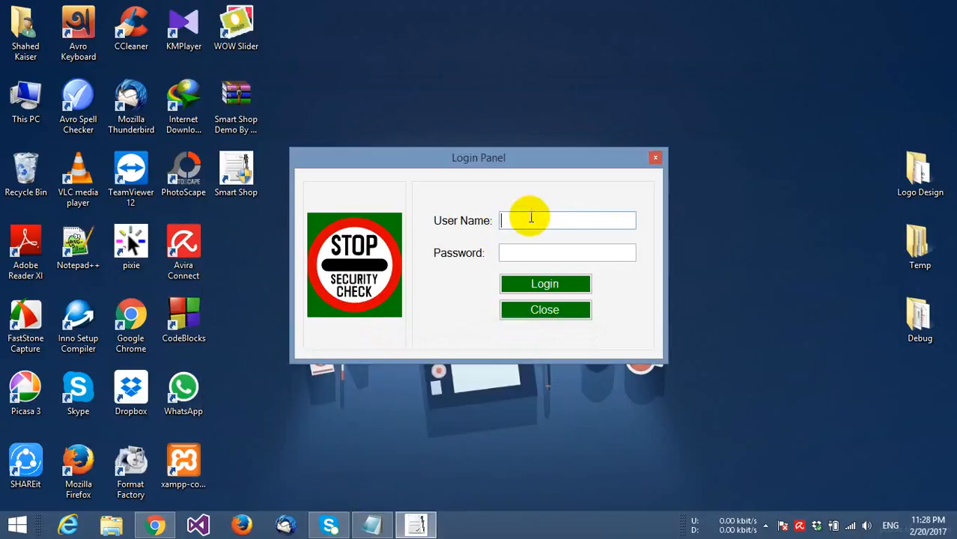
- Log in to the Login Panel with the default administrator username and password
text(admin)
key(Tab)
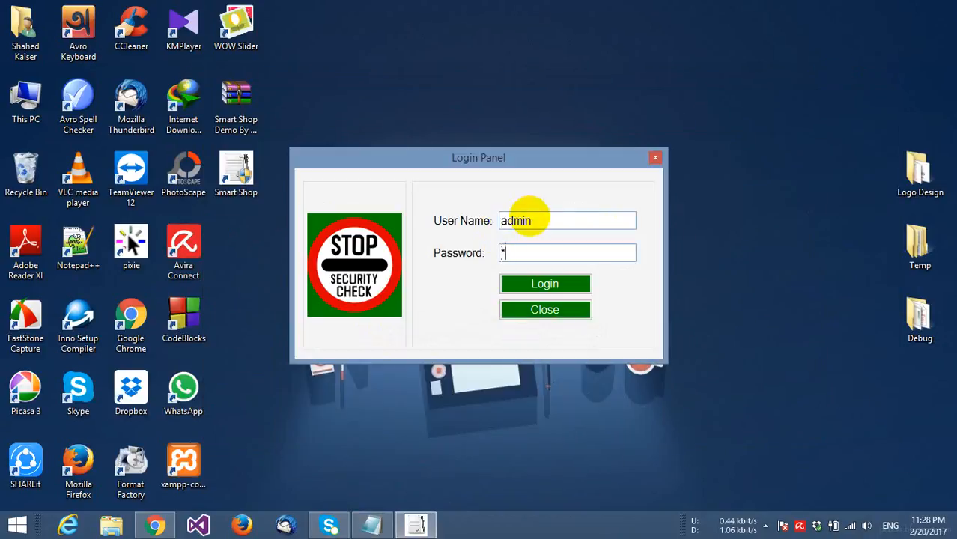
text(password)
key(Return)
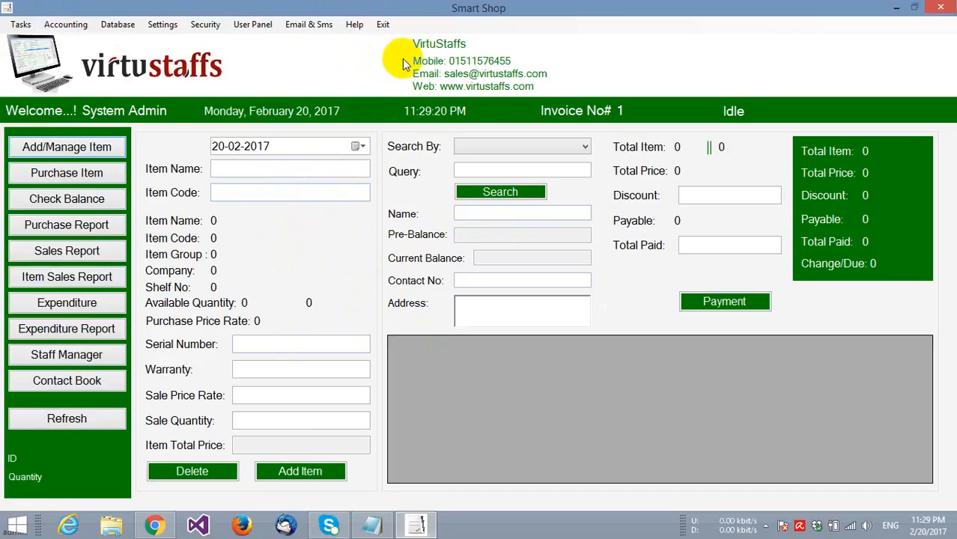
click(162, 25)
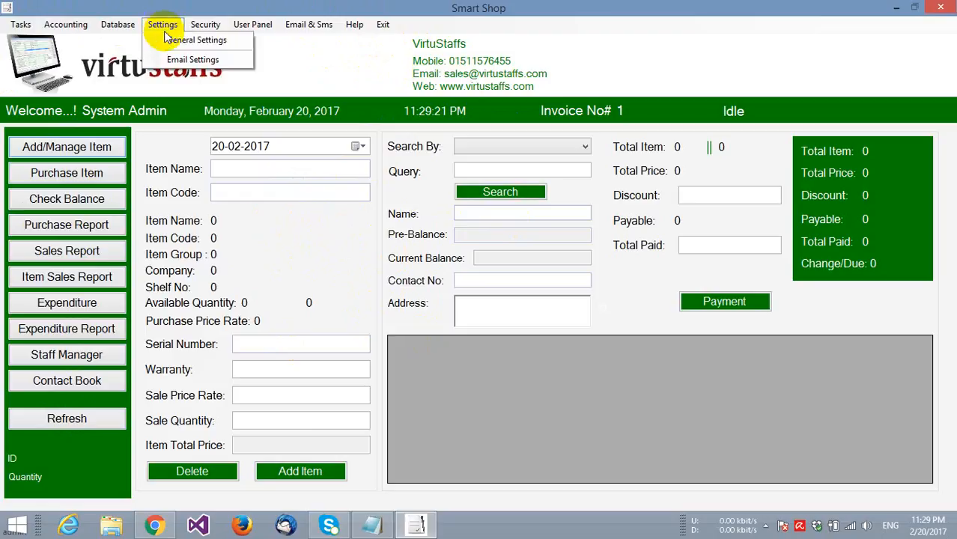
click(171, 38)
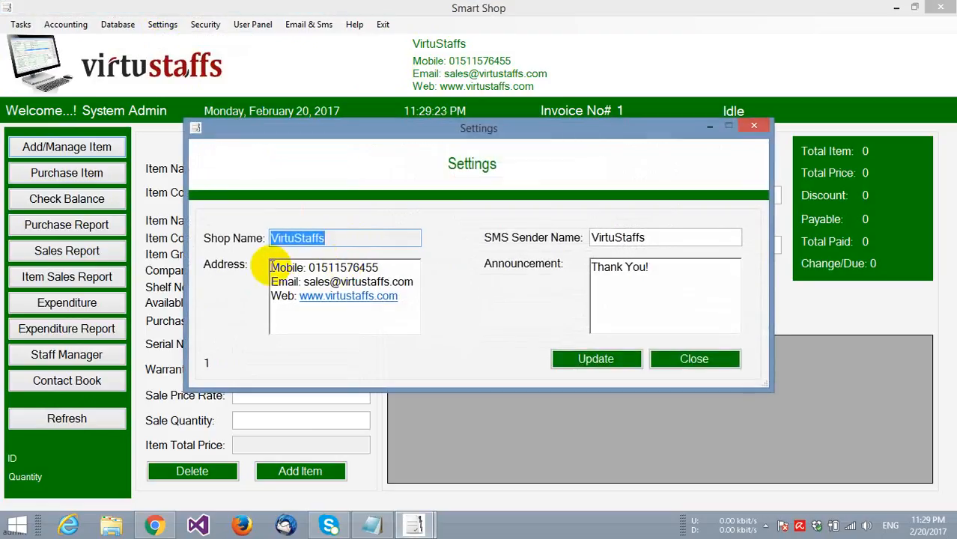
drag(273, 268, 410, 296)
click(410, 297)
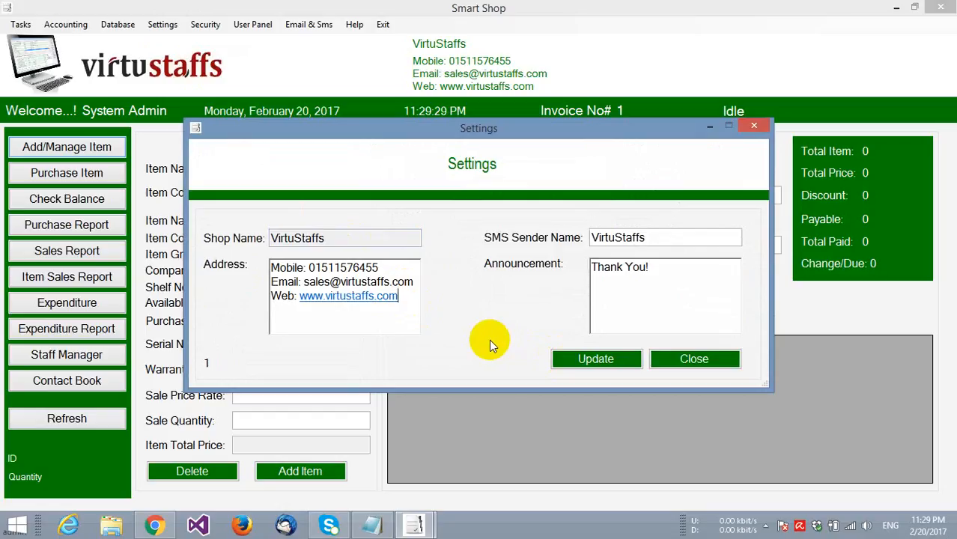
click(698, 363)
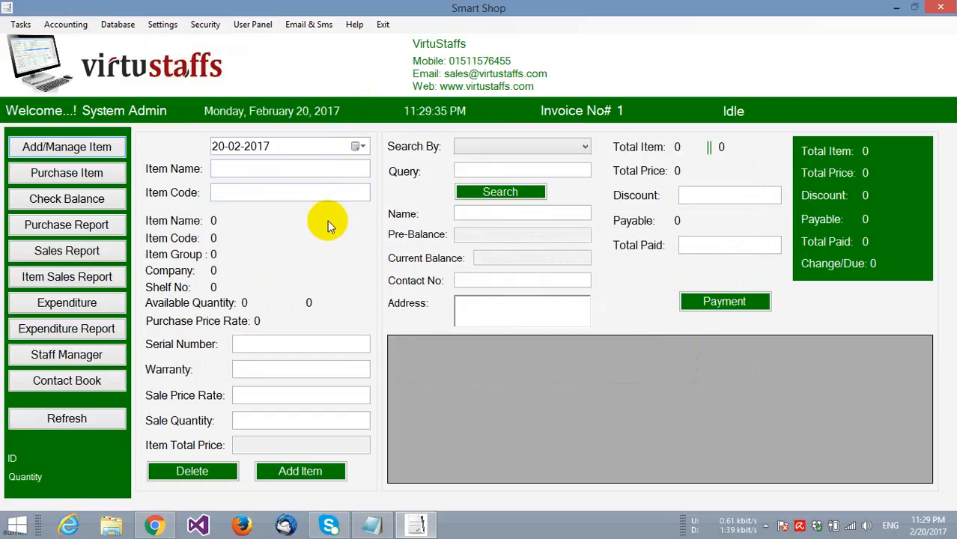
click(213, 26)
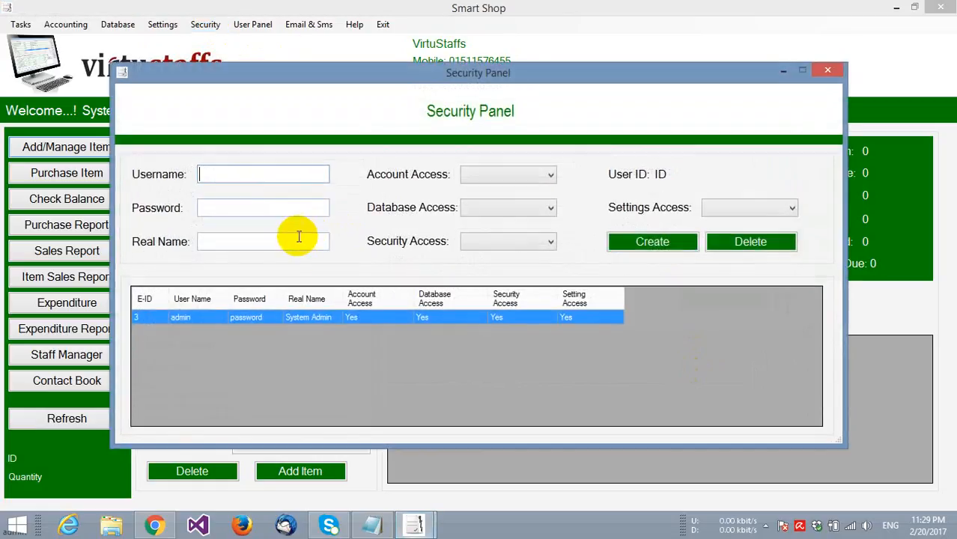
click(217, 172)
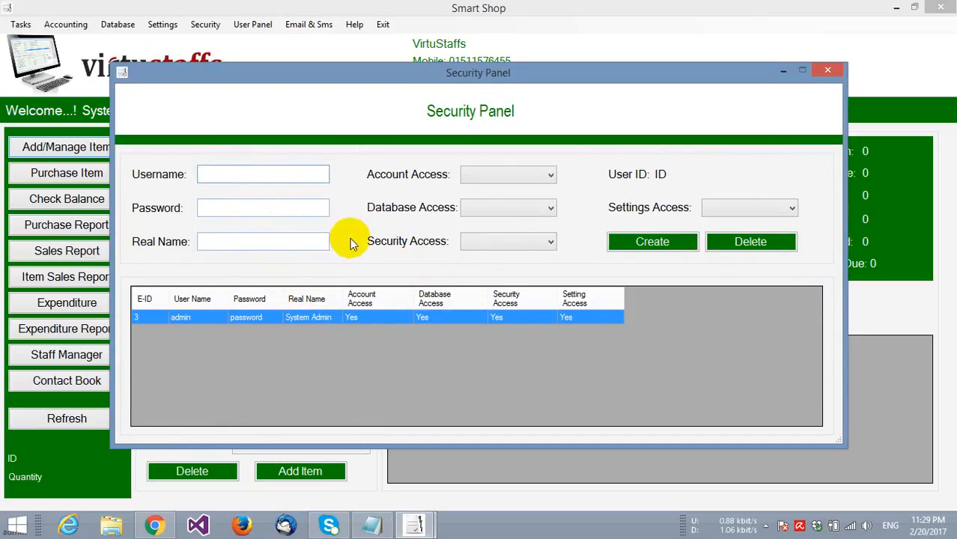
click(477, 175)
click(487, 205)
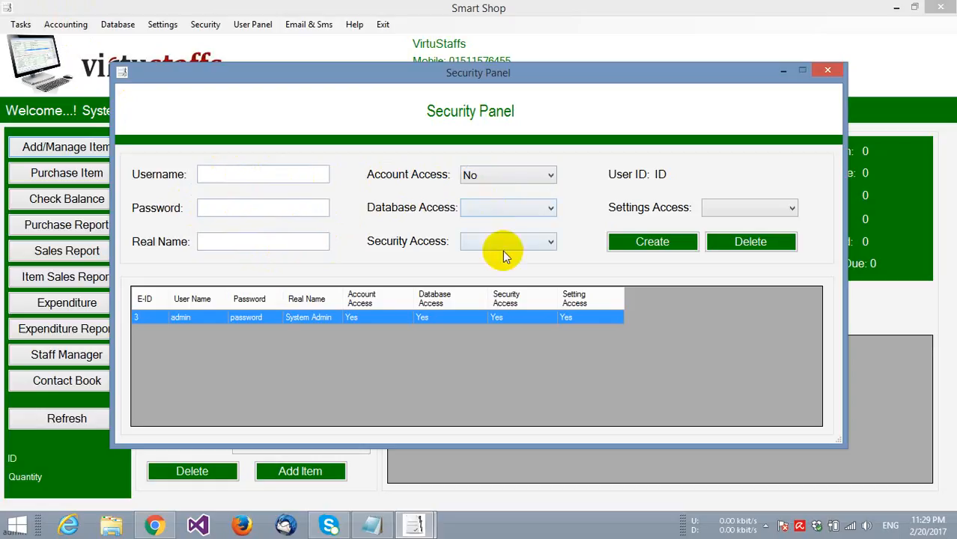
click(488, 176)
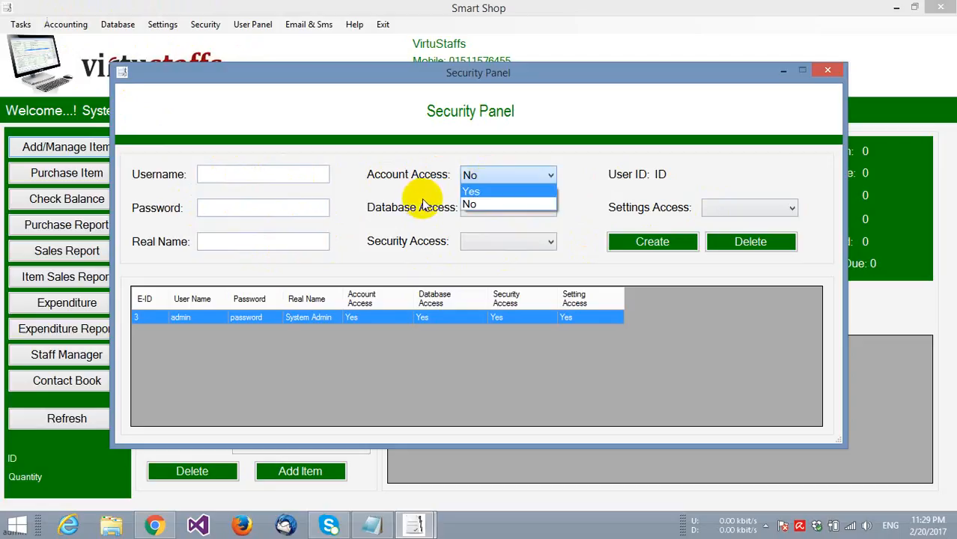
click(419, 201)
click(254, 319)
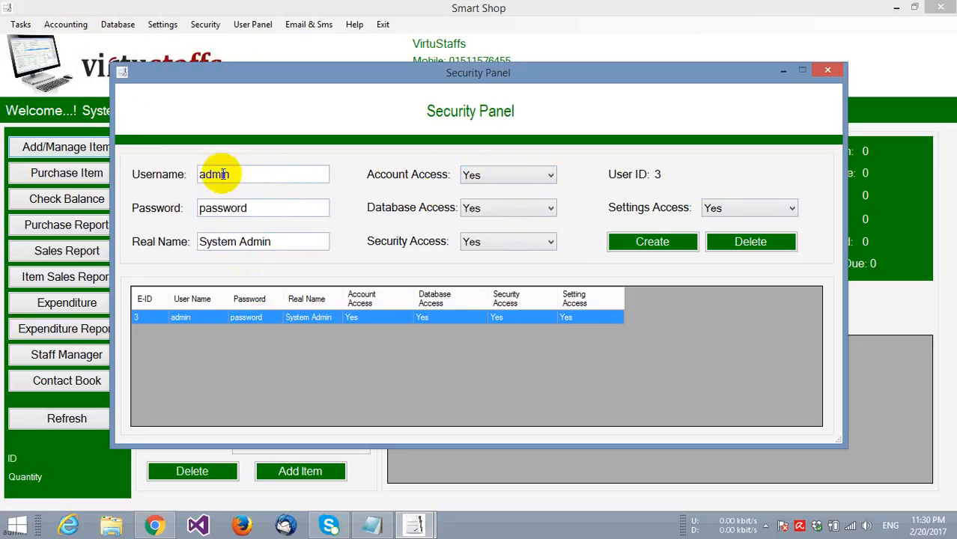
click(829, 69)
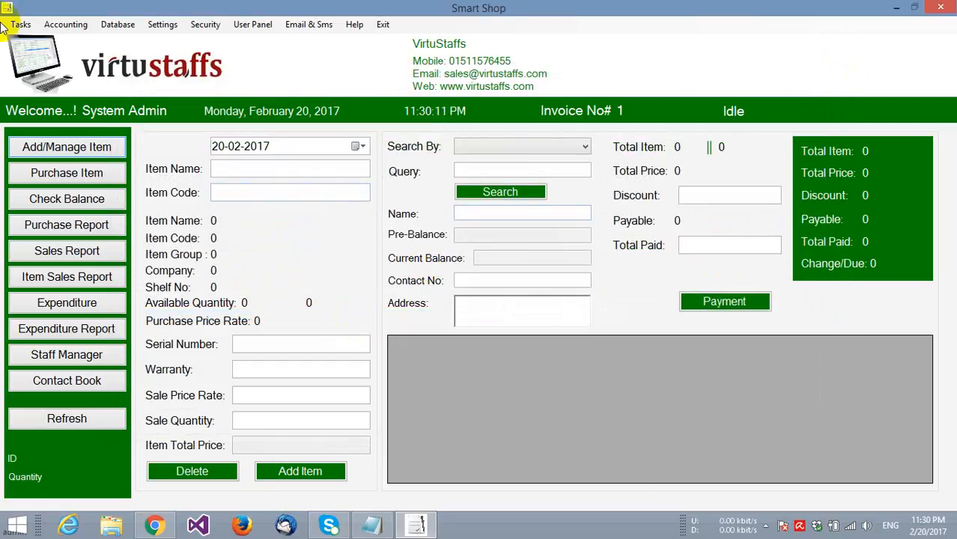
click(64, 26)
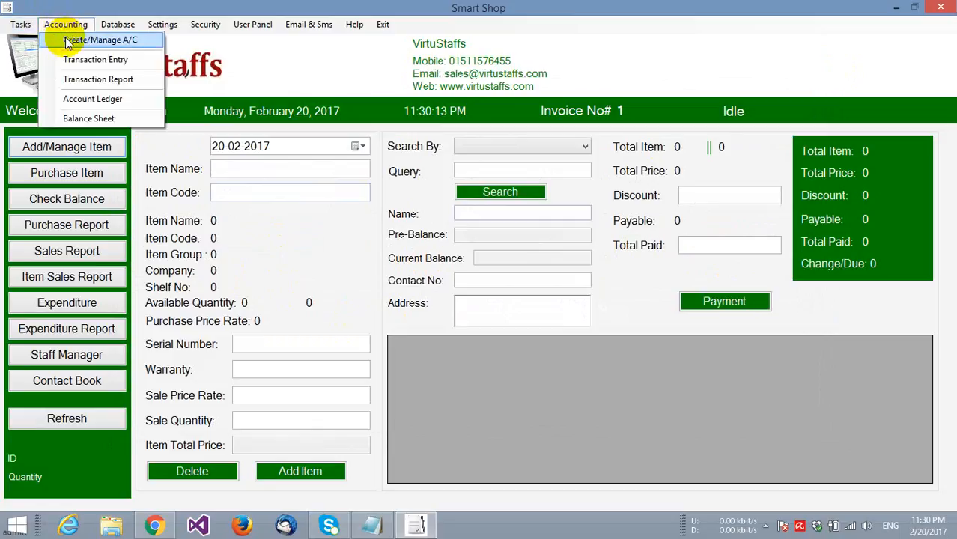
click(67, 42)
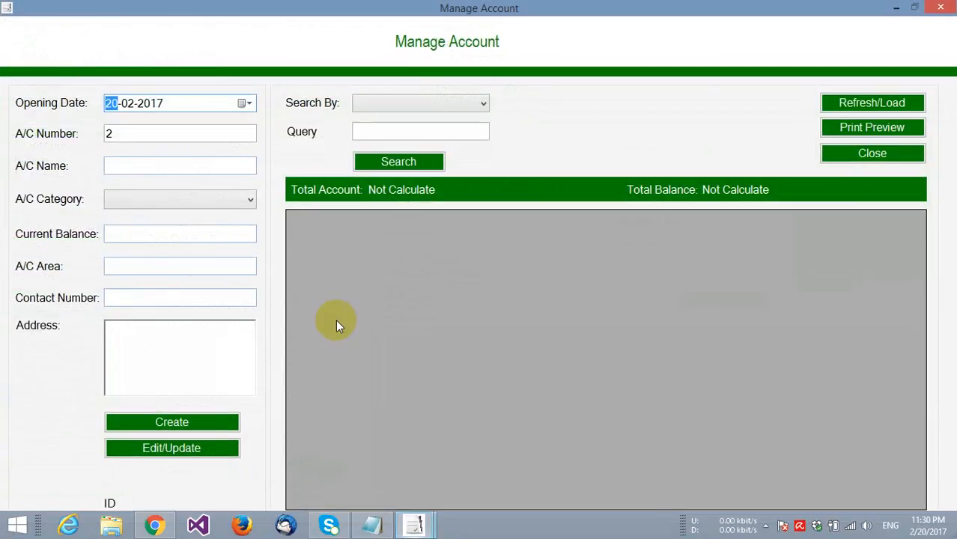
click(878, 103)
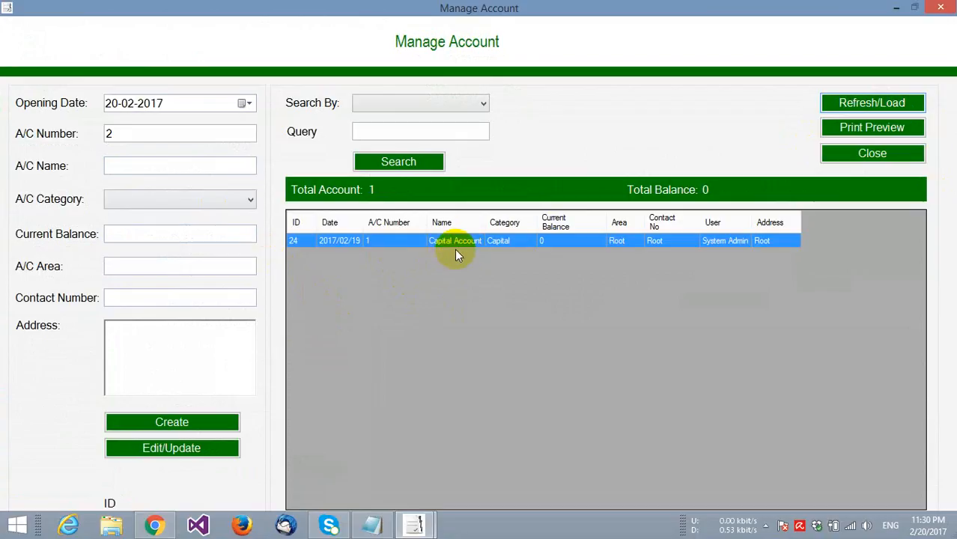
click(842, 155)
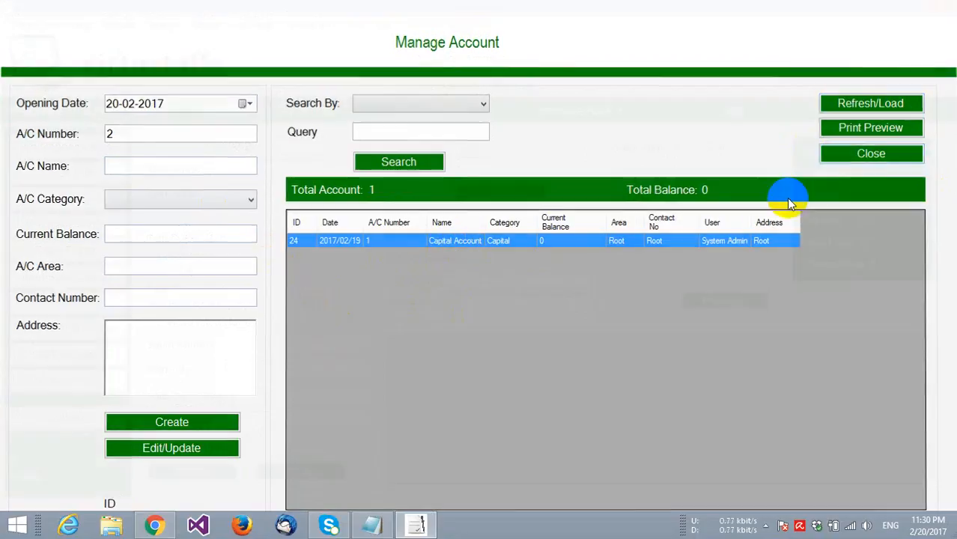
click(51, 25)
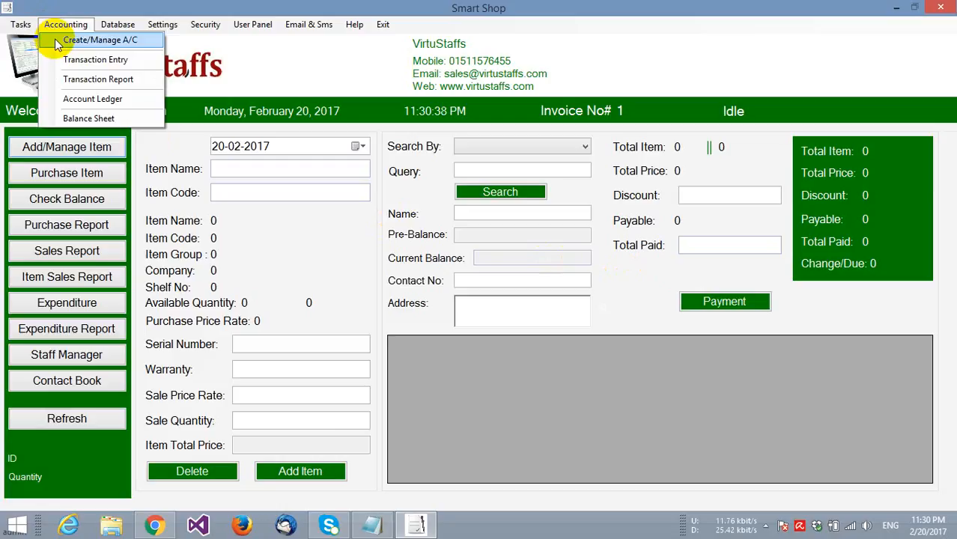
- Enter a Credit transaction for A/C Number 1 with particulars 'Investment' and amount 10000
click(75, 59)
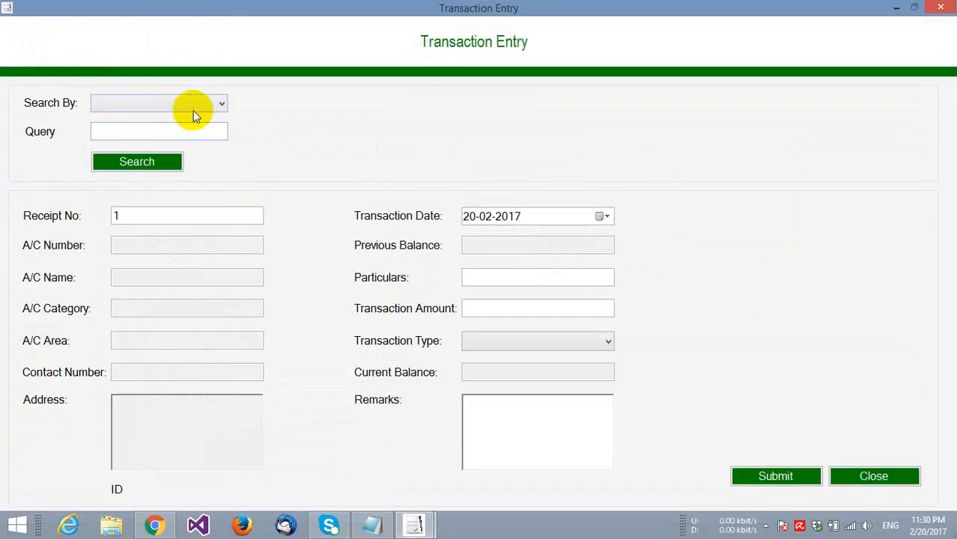
click(193, 105)
click(187, 131)
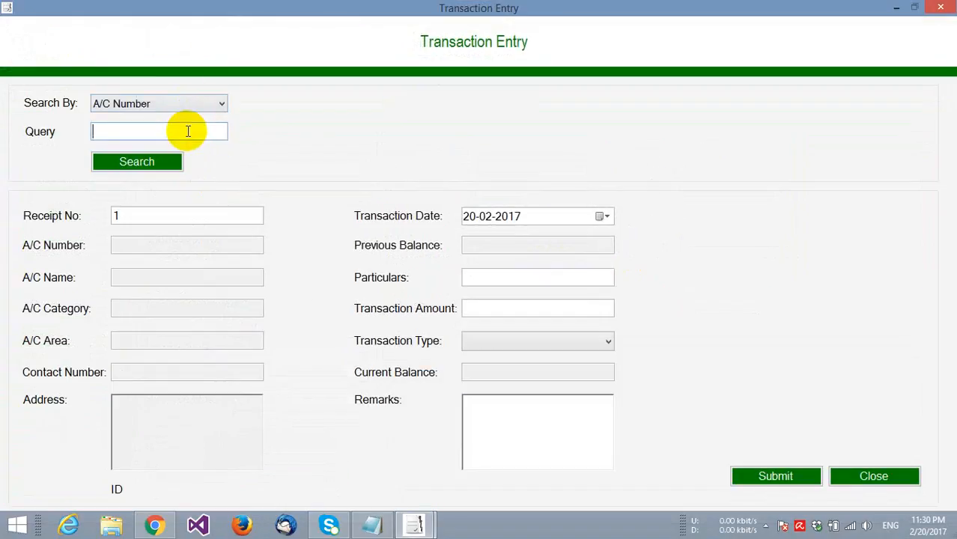
text(1)
click(160, 159)
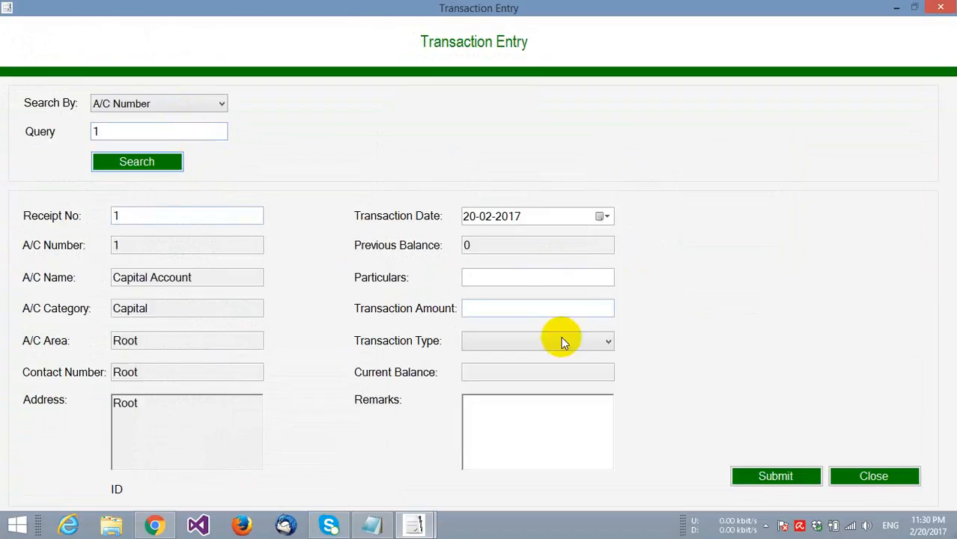
click(513, 282)
text(In)
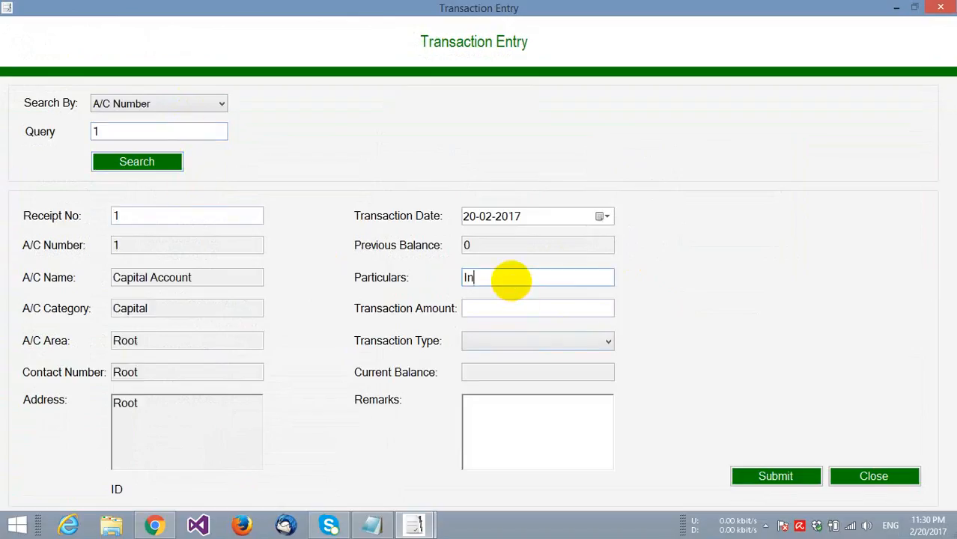
text(vestment)
click(516, 306)
text(1)
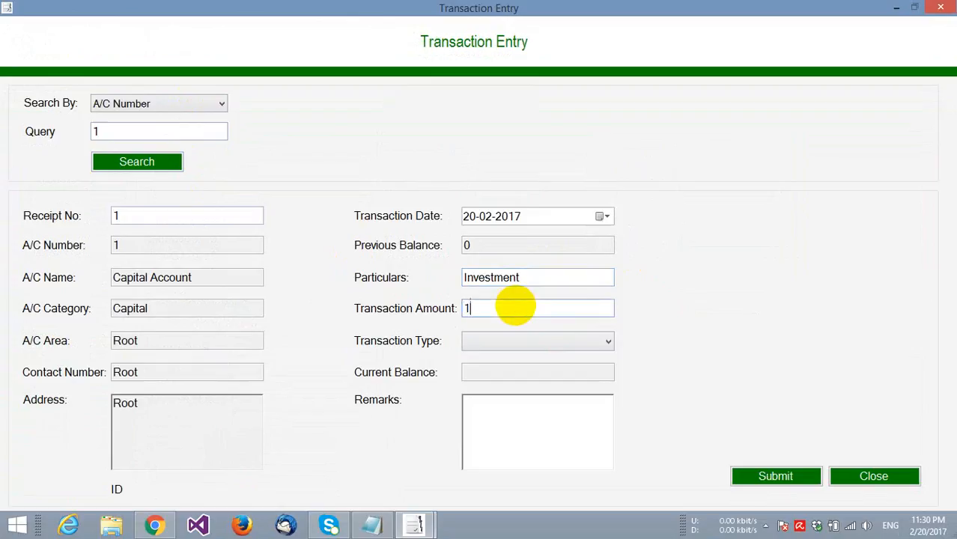
text(0000)
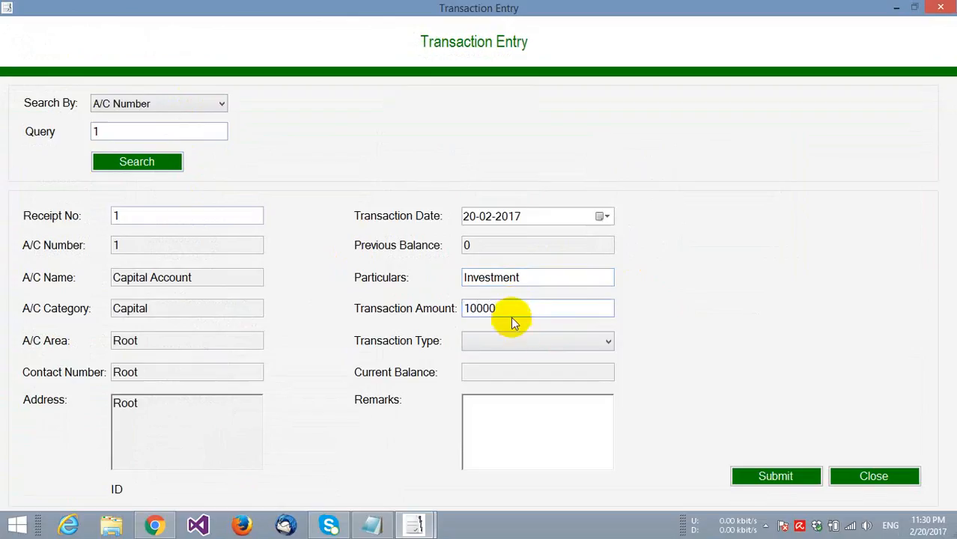
click(491, 338)
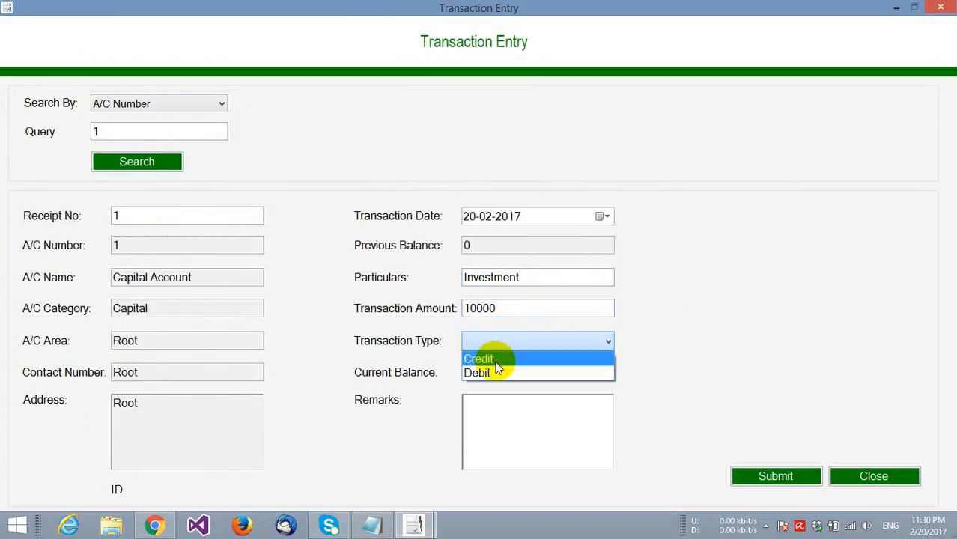
click(483, 370)
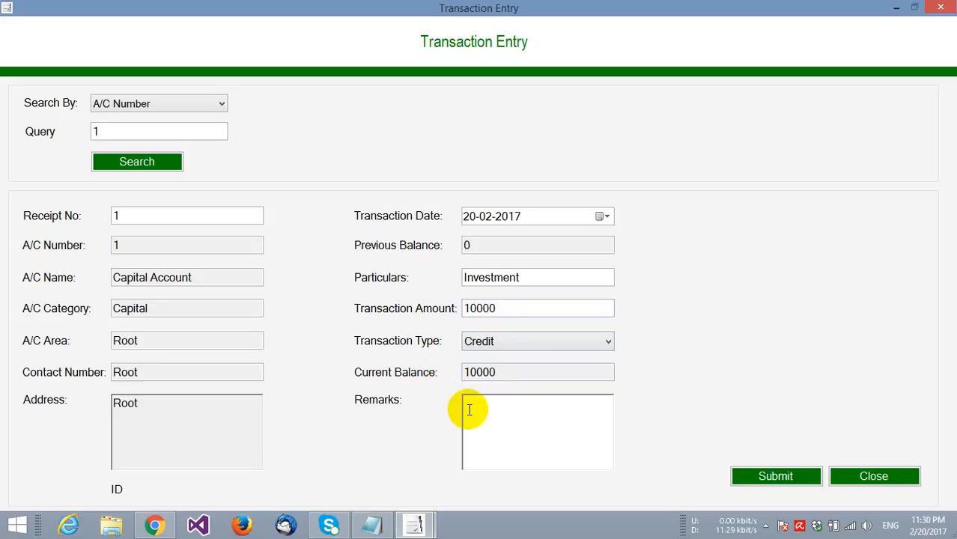
- Submit the transaction, then close Receipt_No_1.pdf and the Transaction Entry form
click(781, 471)
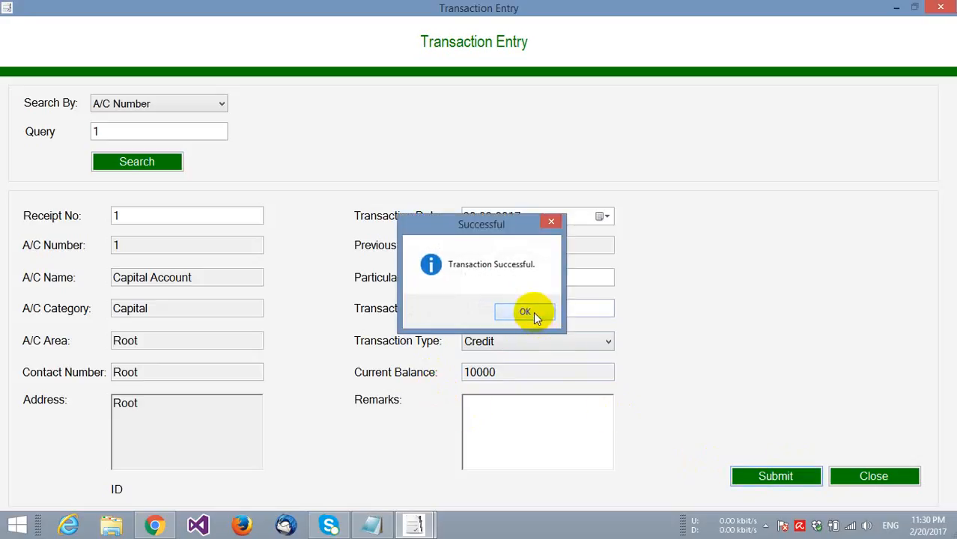
click(533, 312)
click(578, 316)
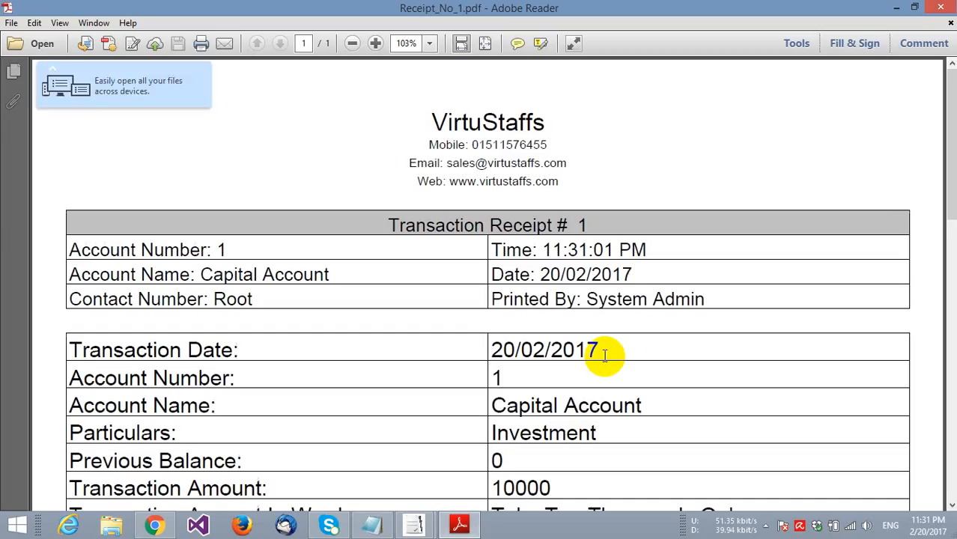
click(941, 8)
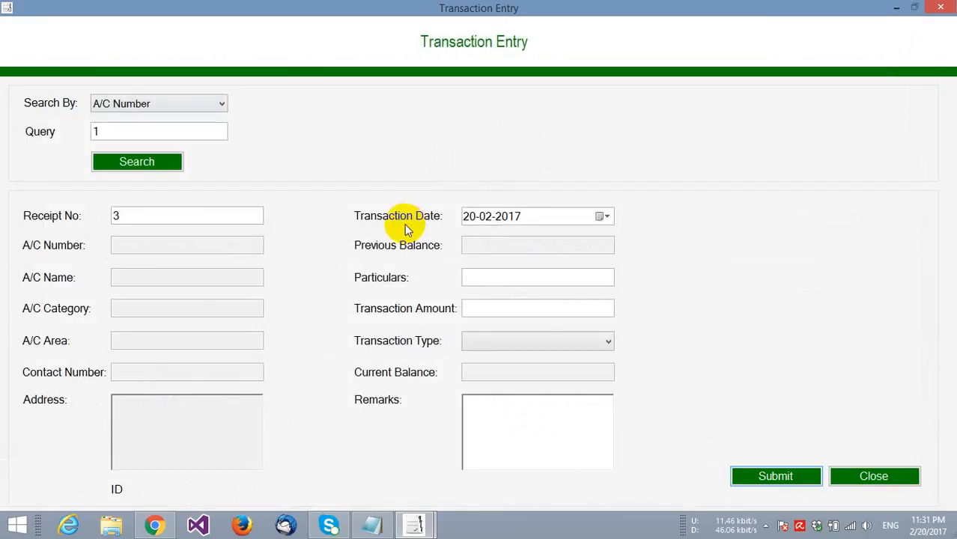
click(844, 476)
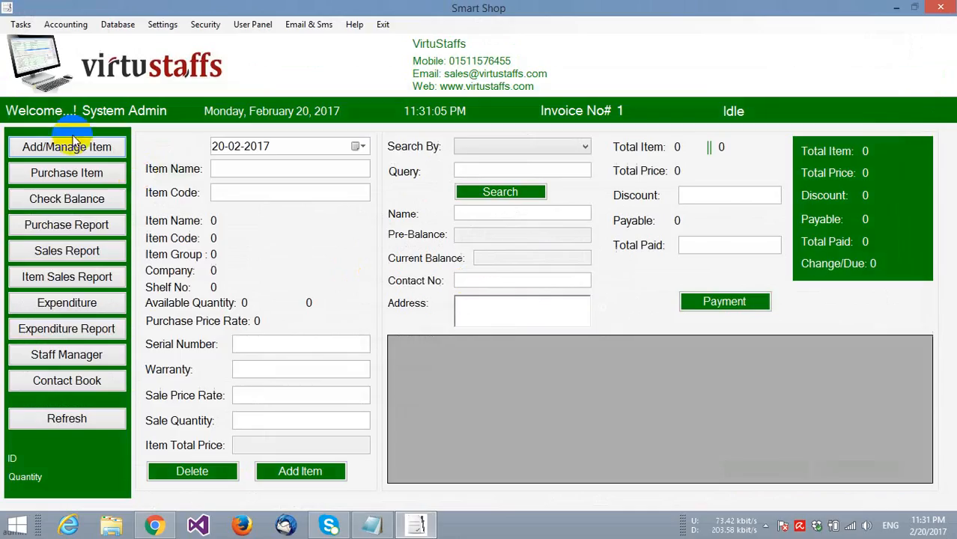
click(65, 25)
click(82, 115)
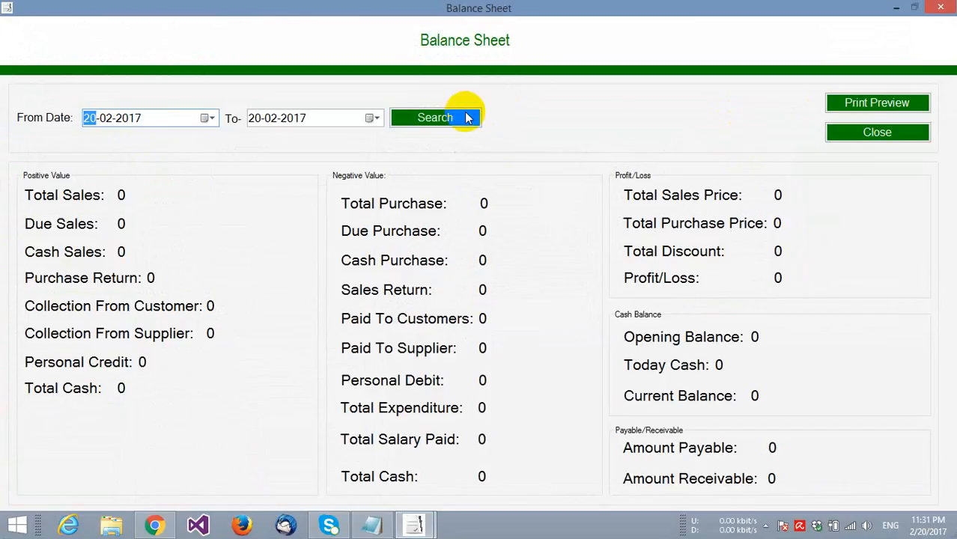
click(452, 126)
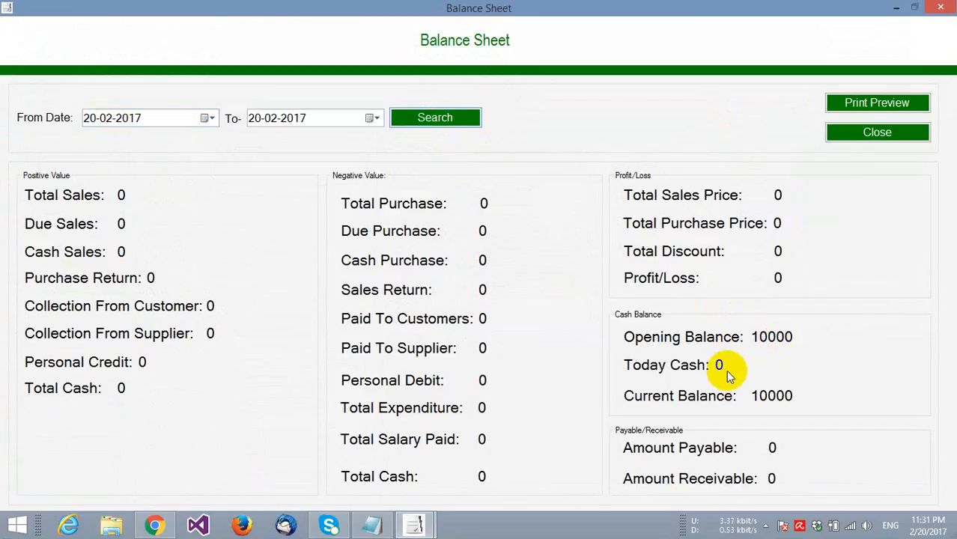
click(862, 134)
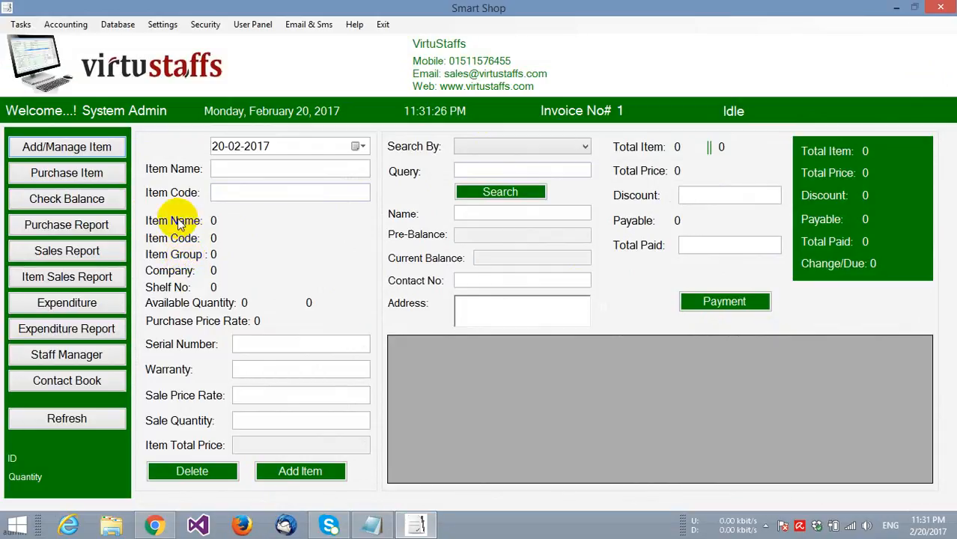
- In the Item Manager, enter item Samsung B310, group Featured Phone, company Samsung
click(49, 151)
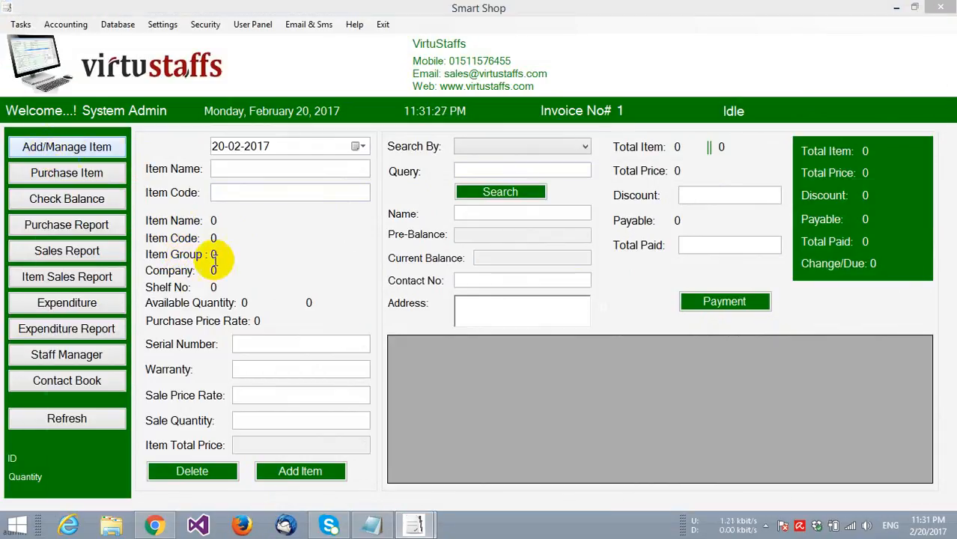
click(123, 157)
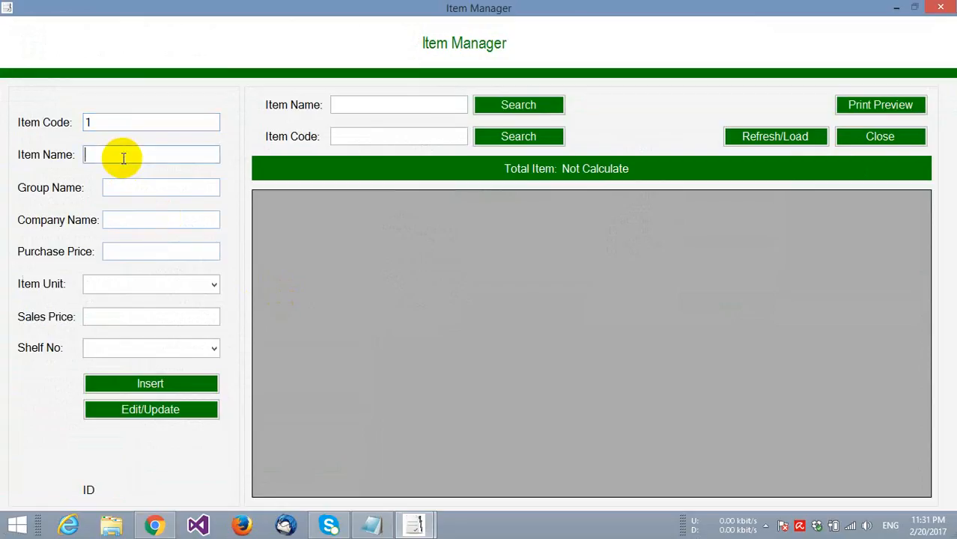
text(Samsung B310)
click(142, 191)
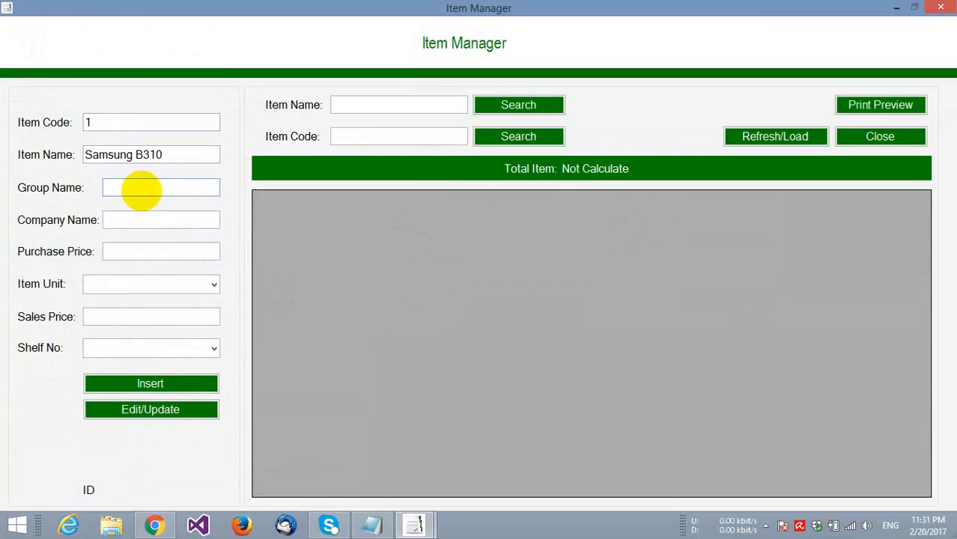
text(Featured Phone)
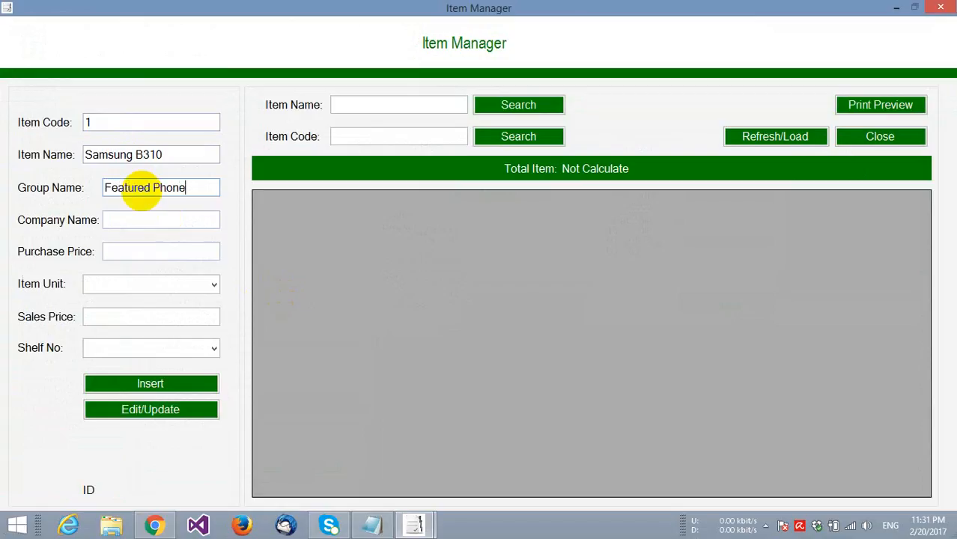
click(138, 219)
text(Samsung)
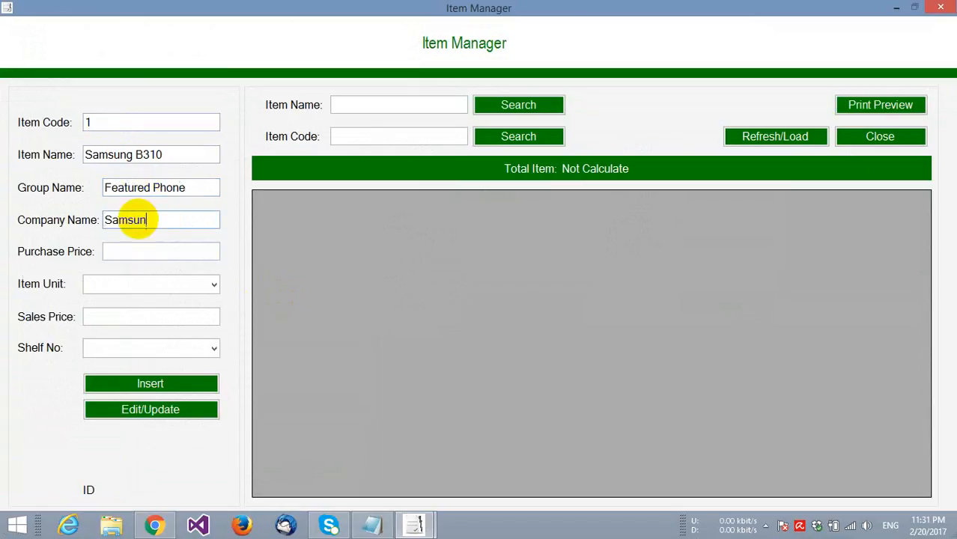
- Set purchase price 100, unit Piece, sales price 120, and insert the item
click(143, 252)
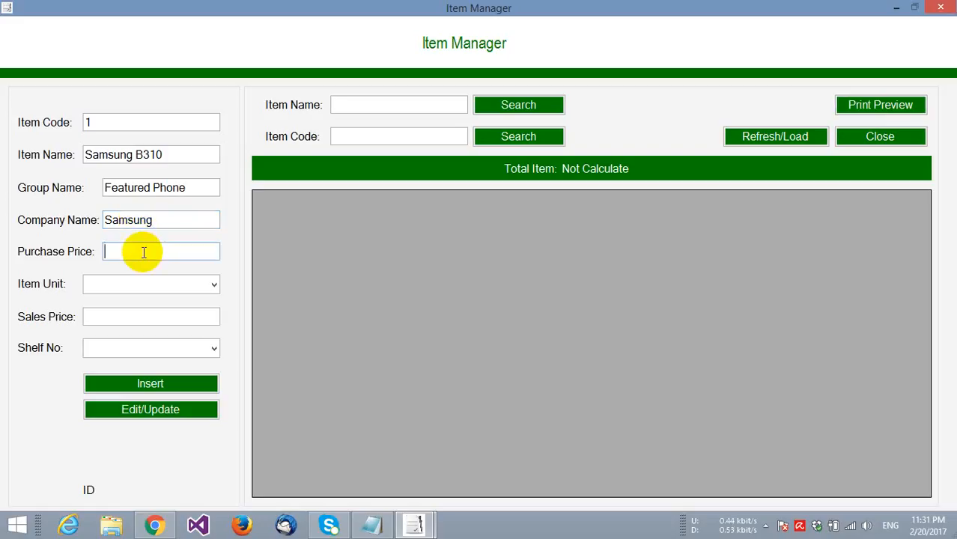
text(100)
click(213, 284)
click(166, 10)
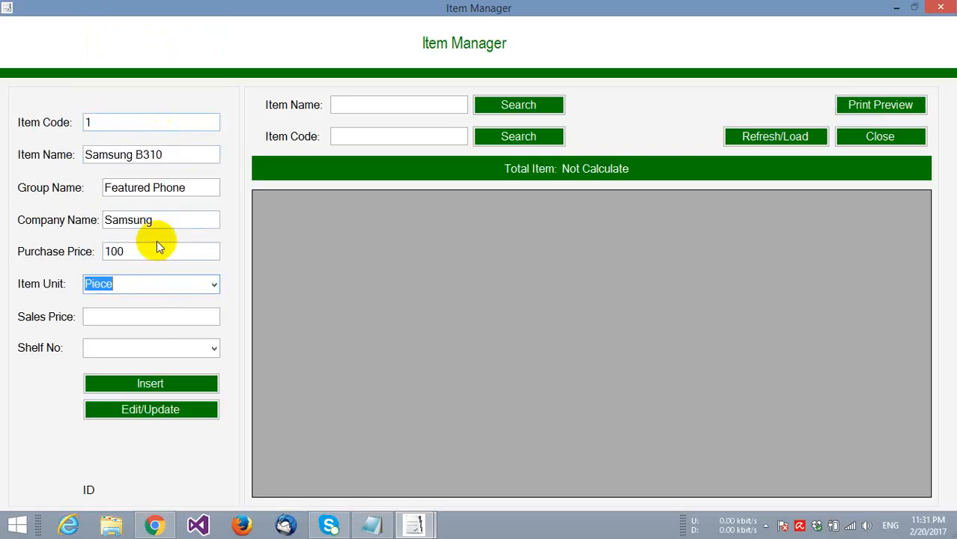
click(149, 317)
text(120)
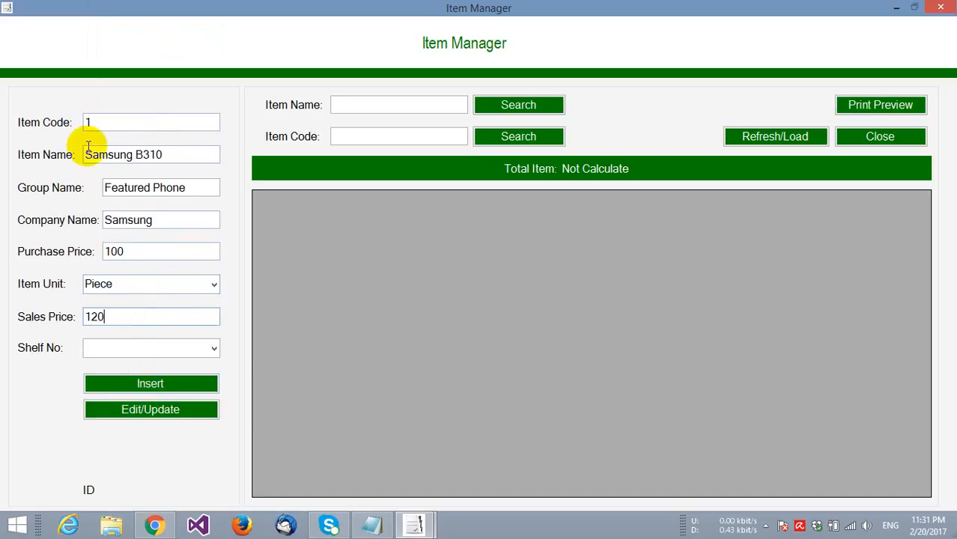
click(119, 382)
click(560, 313)
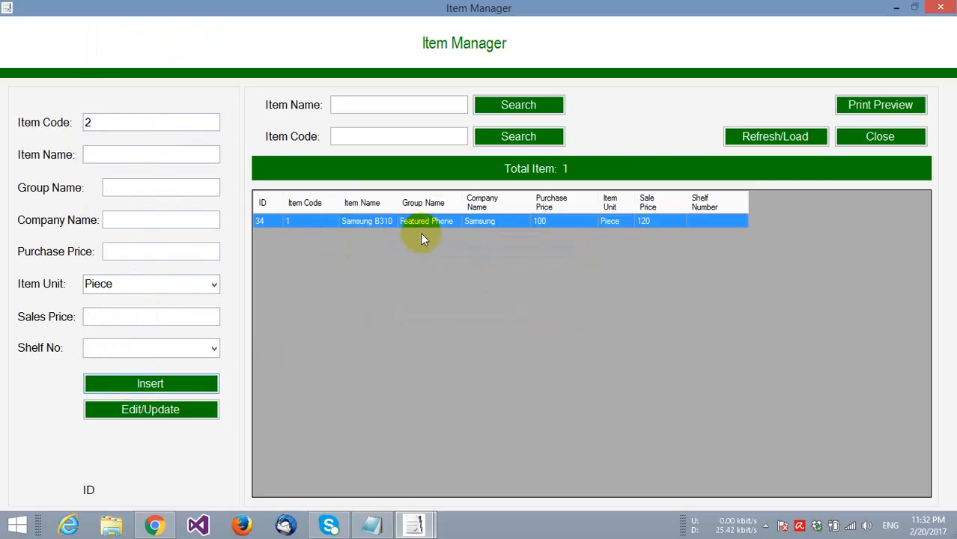
- Enter item Microsoft Lumia 535, group Smart Phone, company Microsoft
click(137, 153)
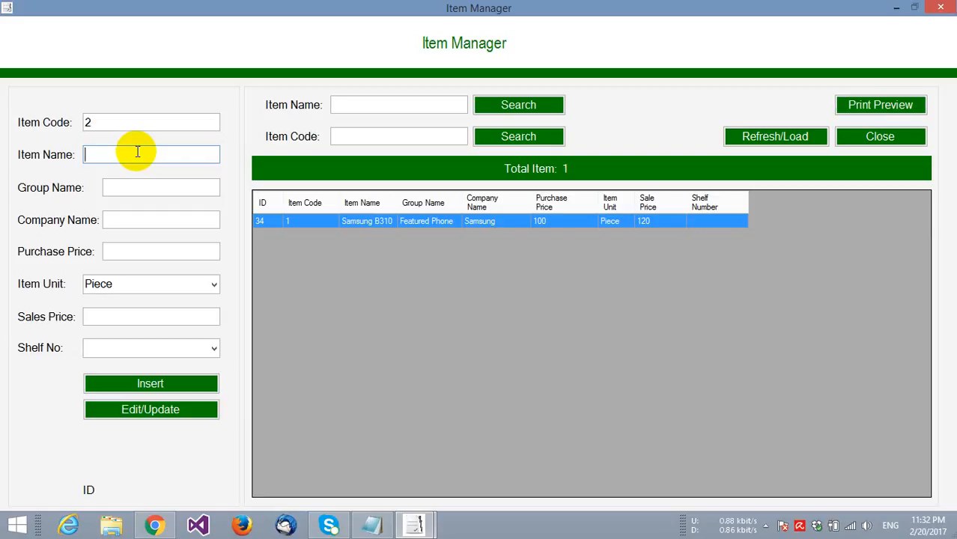
text(Microsoft Lu)
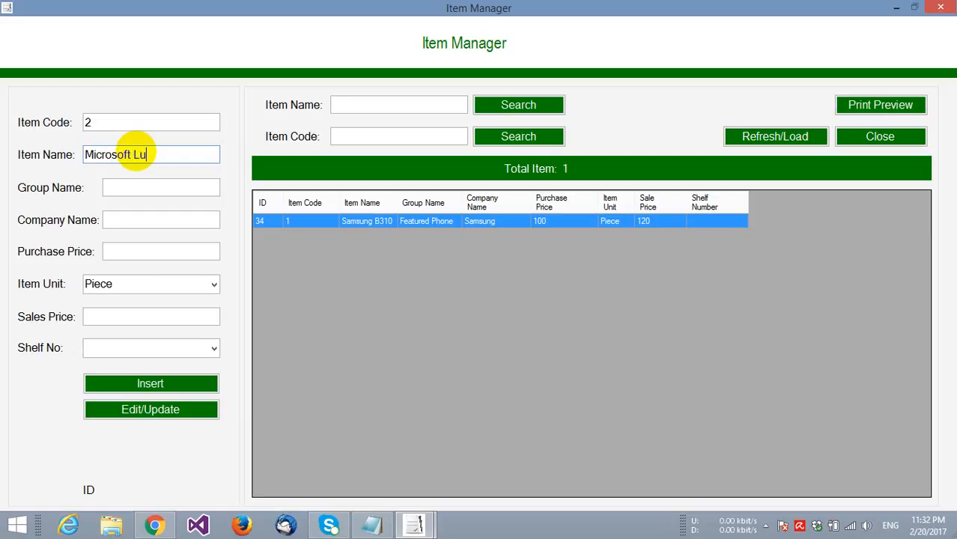
text(mia 5353)
key(BackSpace)
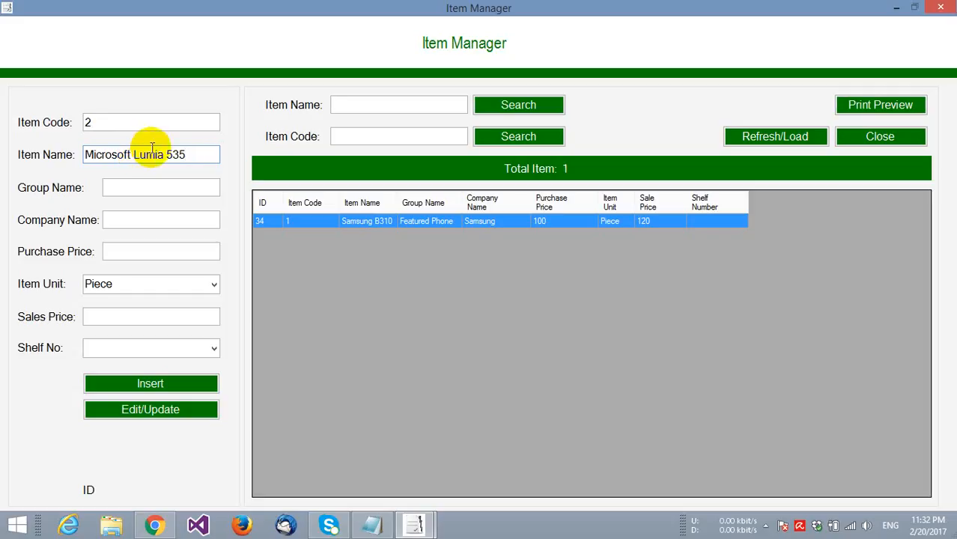
click(160, 187)
text(Smart Phone)
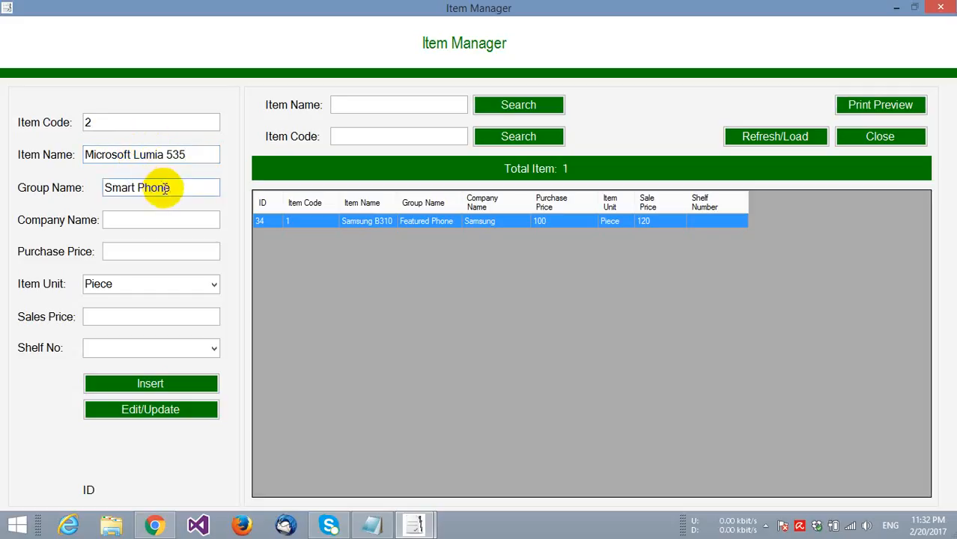
click(169, 224)
text(Microsoft)
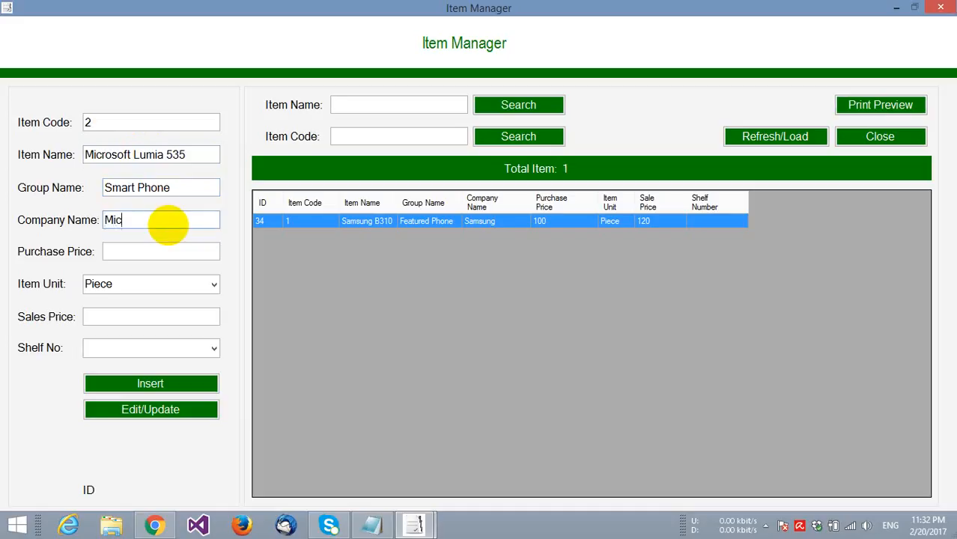
- Set purchase price 200 and sales price 250, and insert the item
click(171, 253)
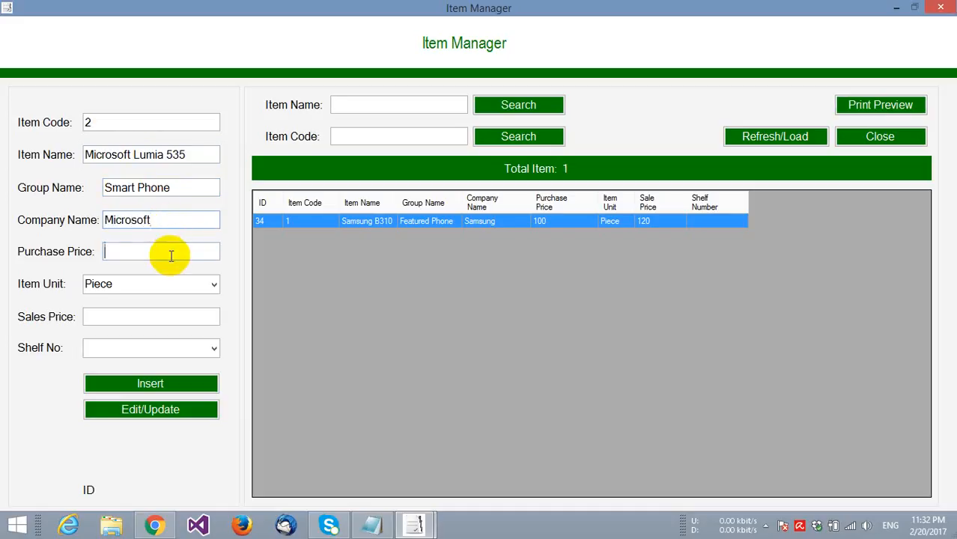
text(200)
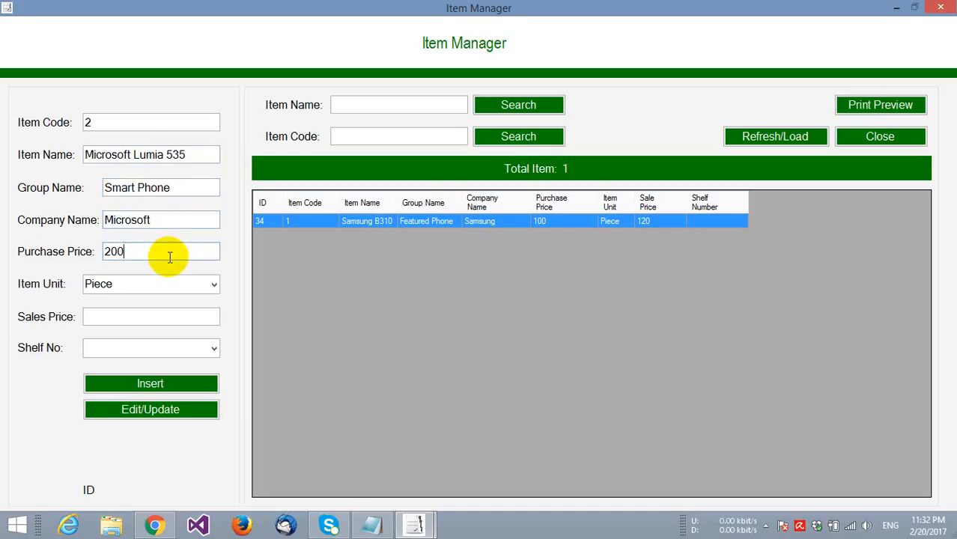
click(161, 322)
text(250)
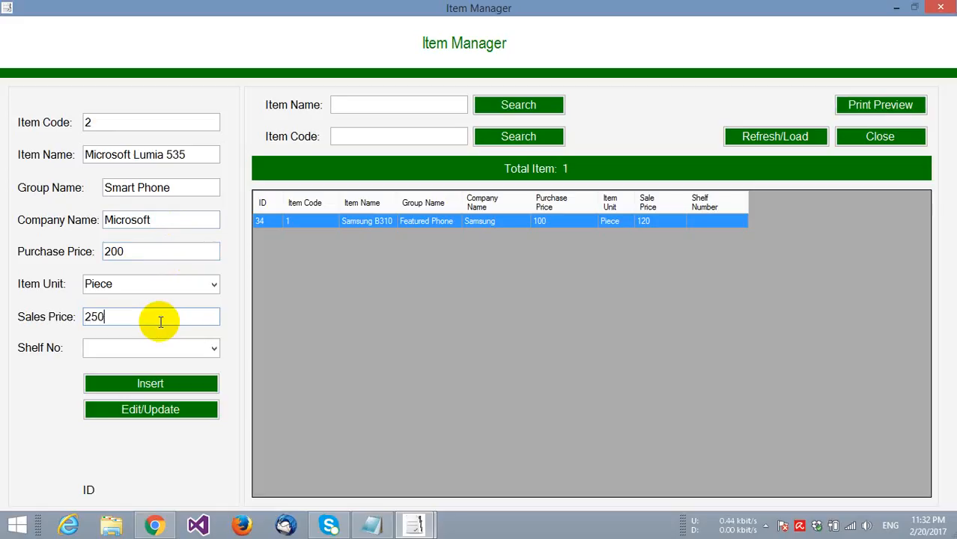
click(153, 384)
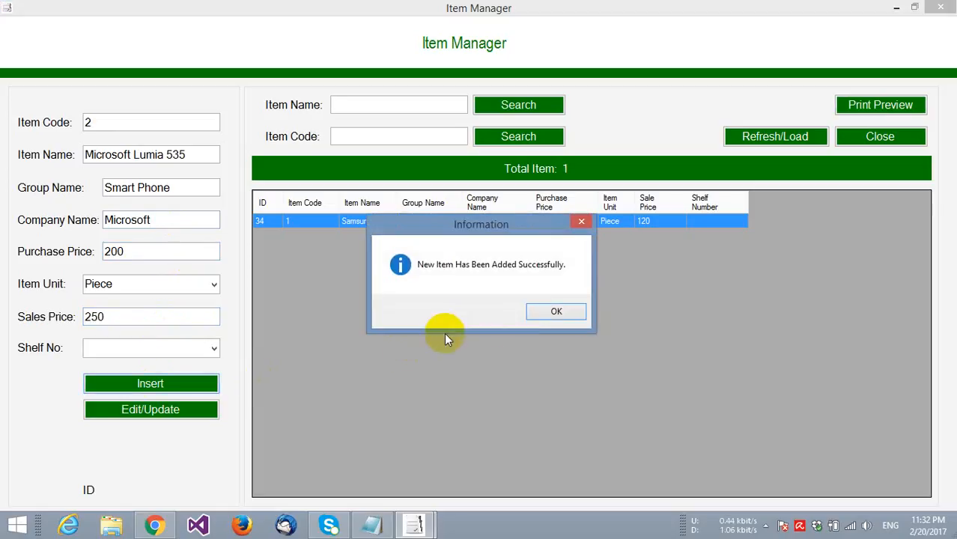
click(553, 311)
click(399, 103)
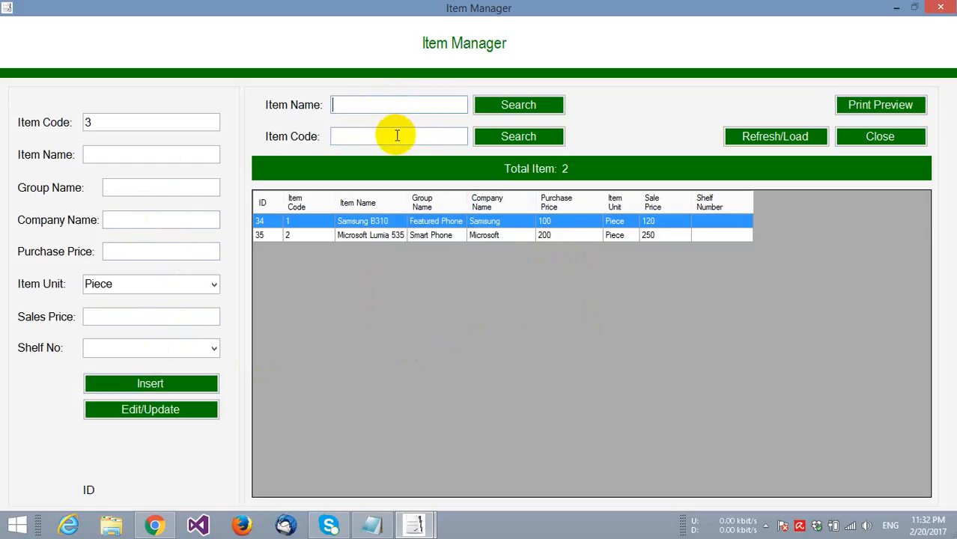
- Reload the item list, re-save Samsung B310 unchanged, and close the Item Manager
click(395, 135)
click(737, 141)
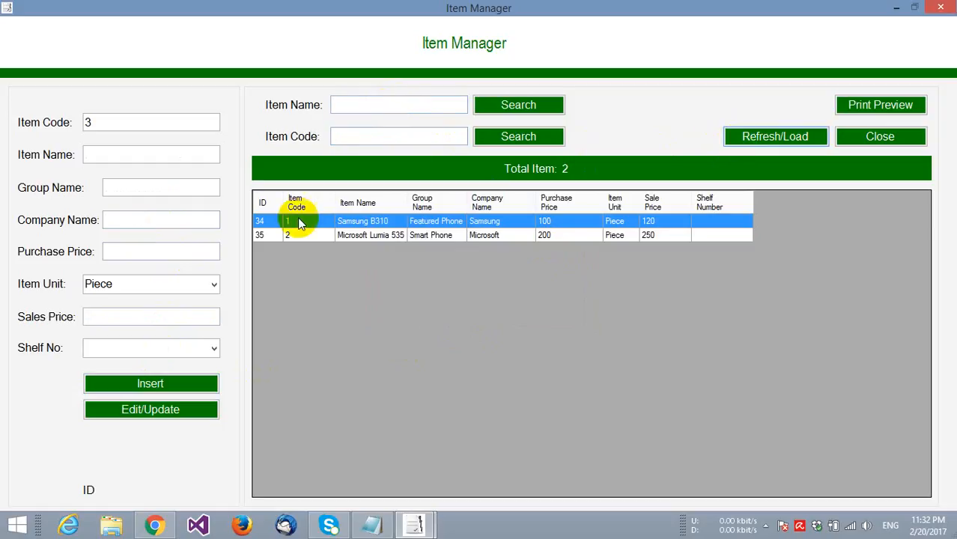
double_click(351, 225)
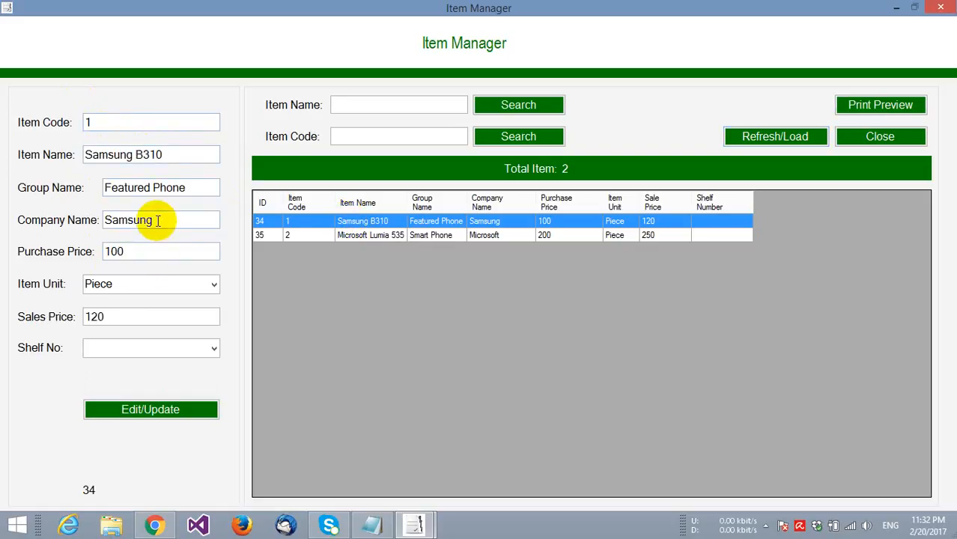
drag(153, 220, 112, 220)
click(141, 418)
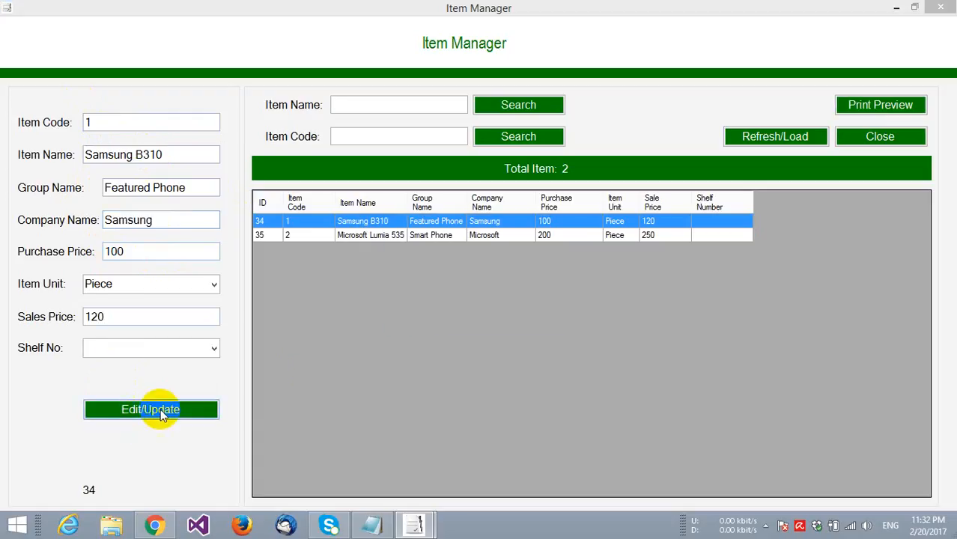
click(453, 315)
click(532, 314)
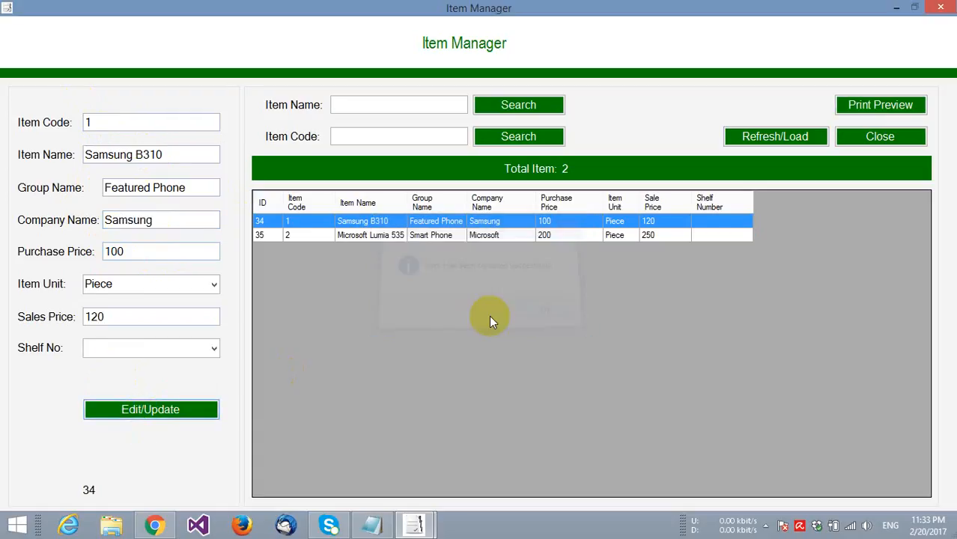
click(870, 141)
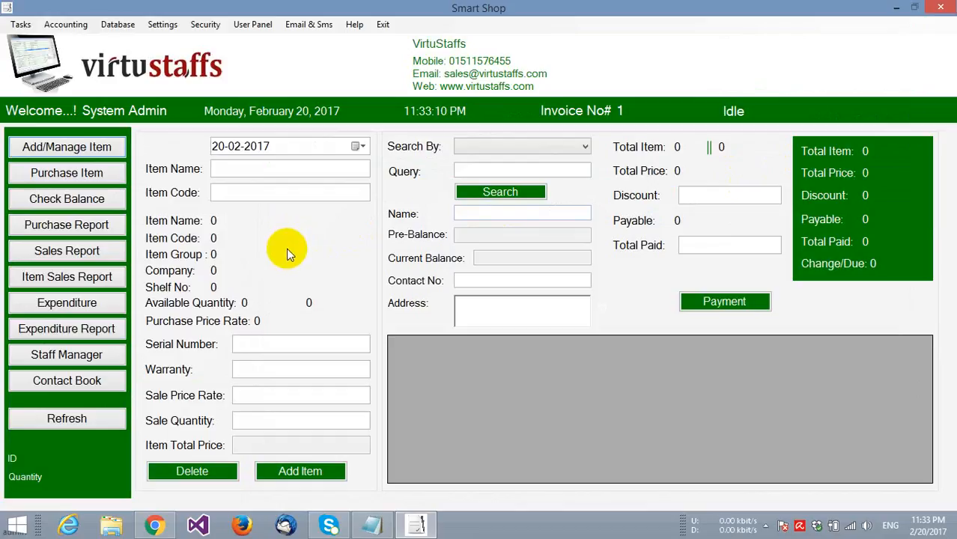
- Add 10 Microsoft Lumia 535 to purchase invoice 1
click(48, 174)
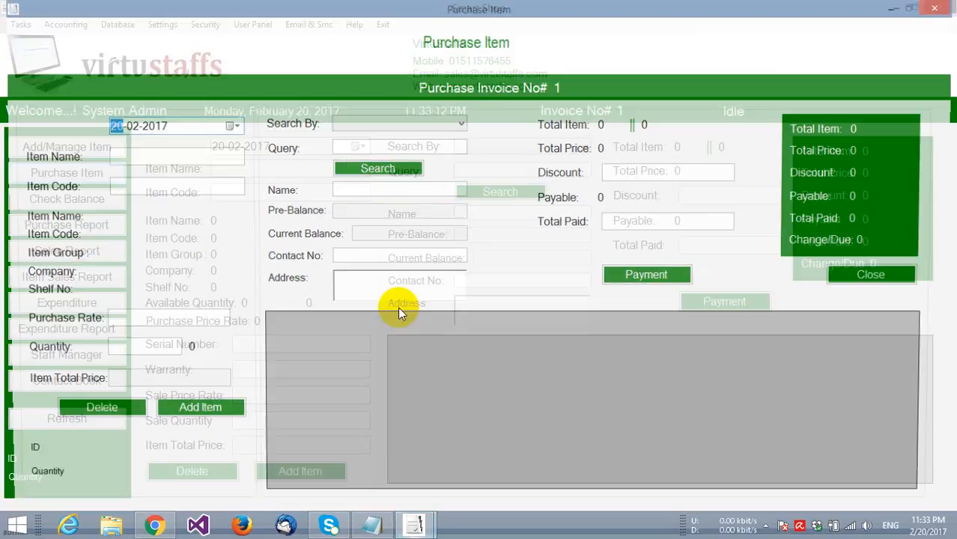
click(176, 158)
click(168, 184)
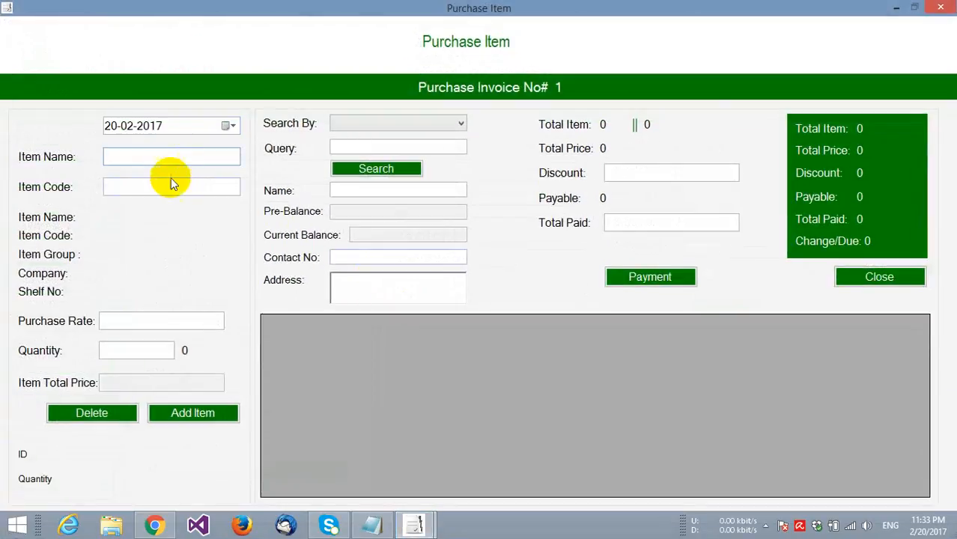
click(153, 157)
text(microsoft Lumia 535)
click(156, 173)
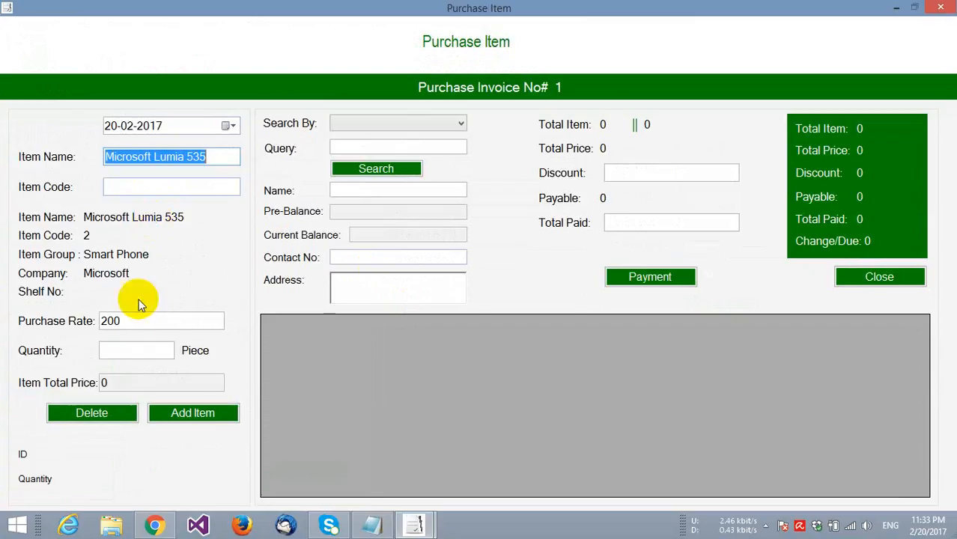
click(135, 351)
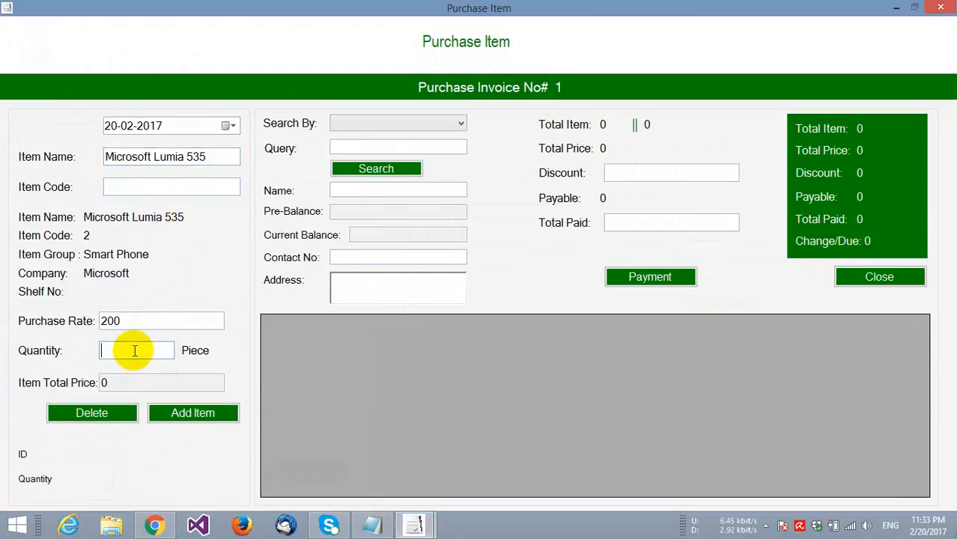
text(100)
key(BackSpace)
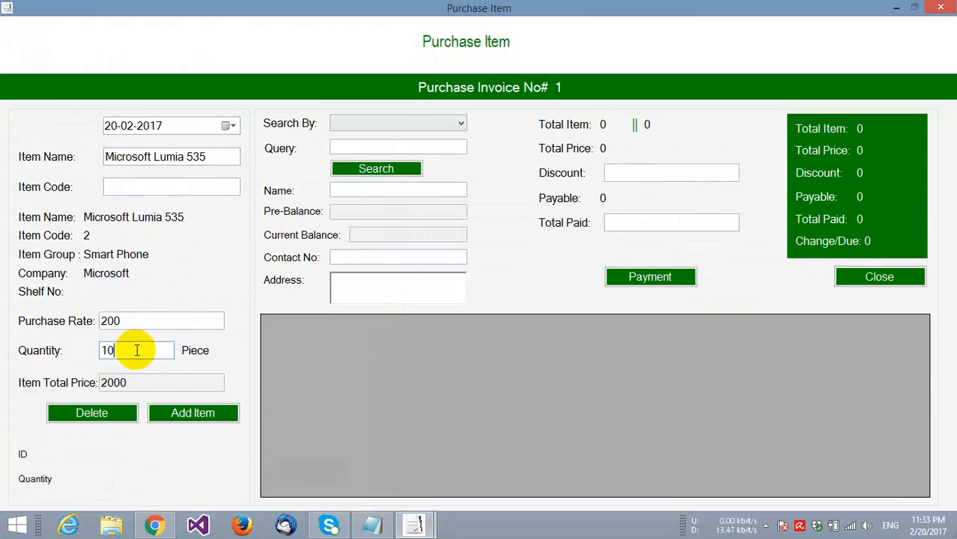
click(169, 421)
click(528, 311)
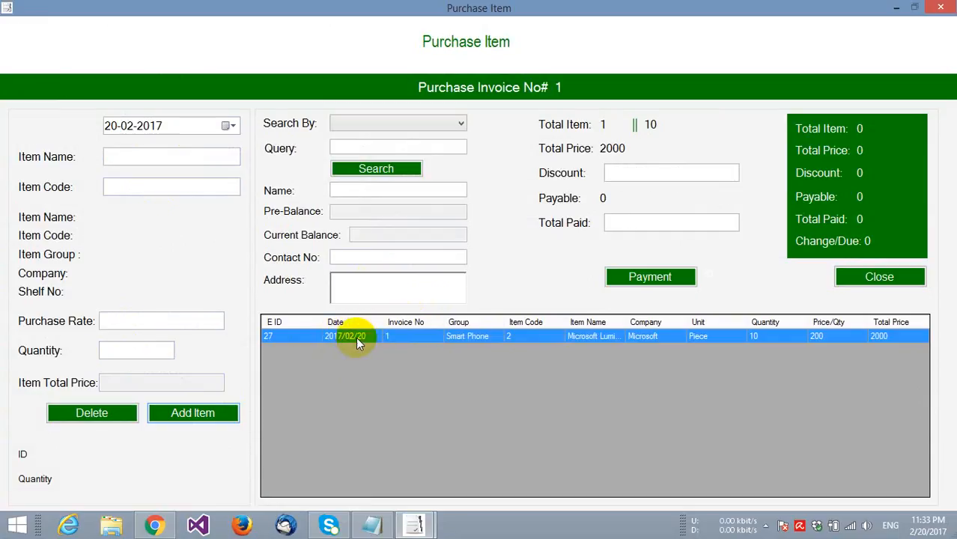
- Enter discount 0 and total paid 2000 on the purchase invoice
click(620, 171)
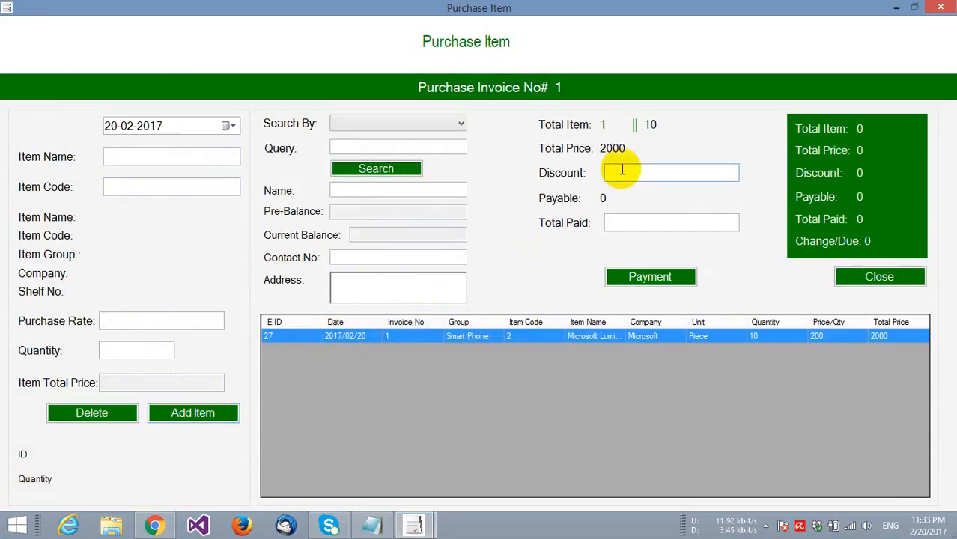
text(0)
click(615, 221)
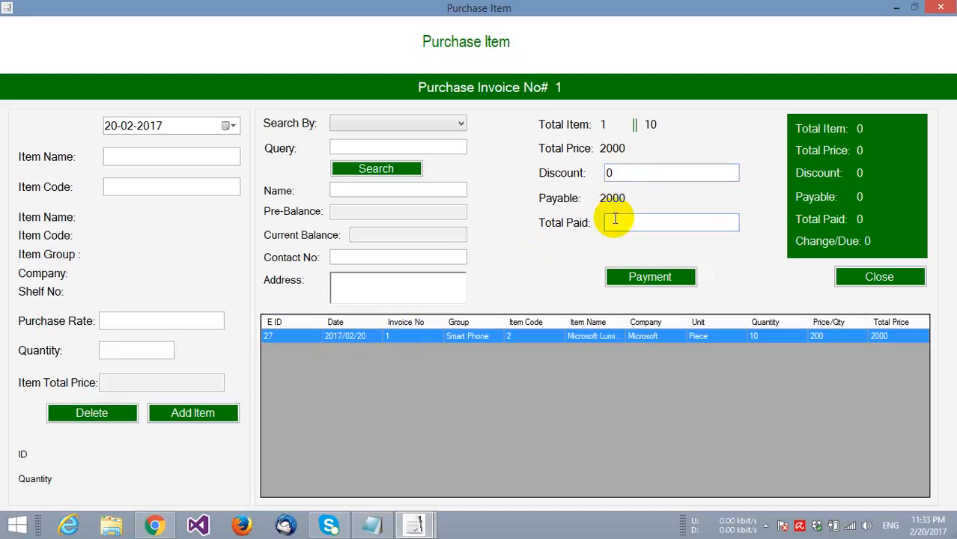
text(2000)
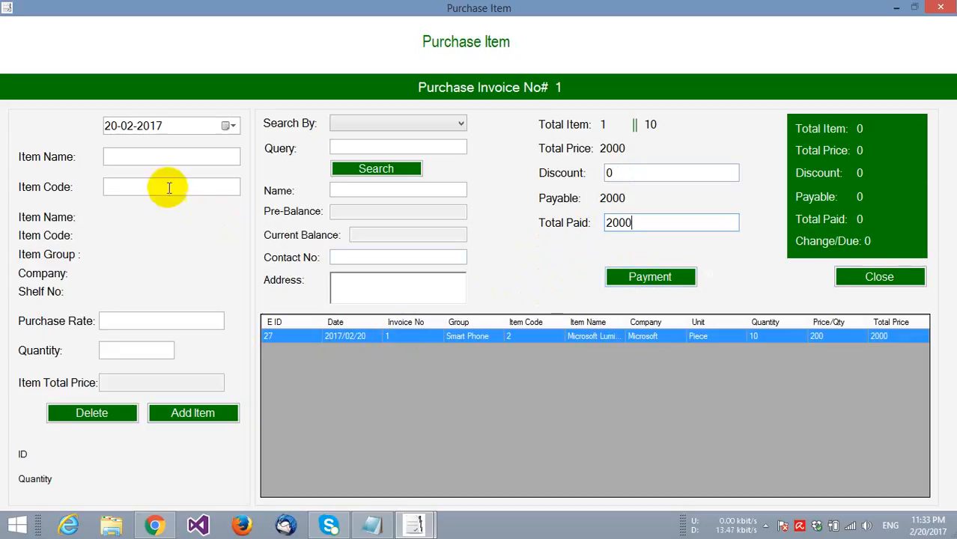
click(163, 158)
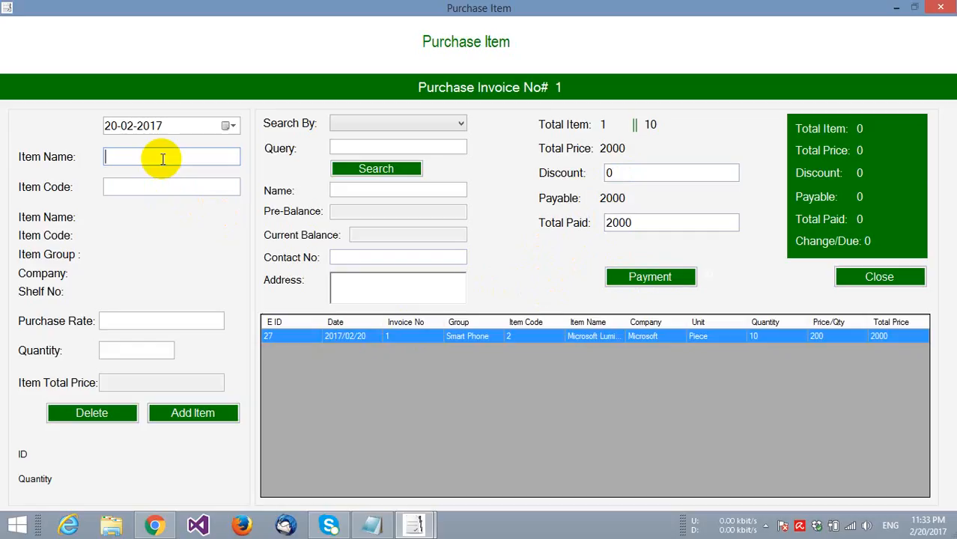
- Add 10 Samsung B310, set discount 0 and total paid 3000, and complete payment
text(samsung B310)
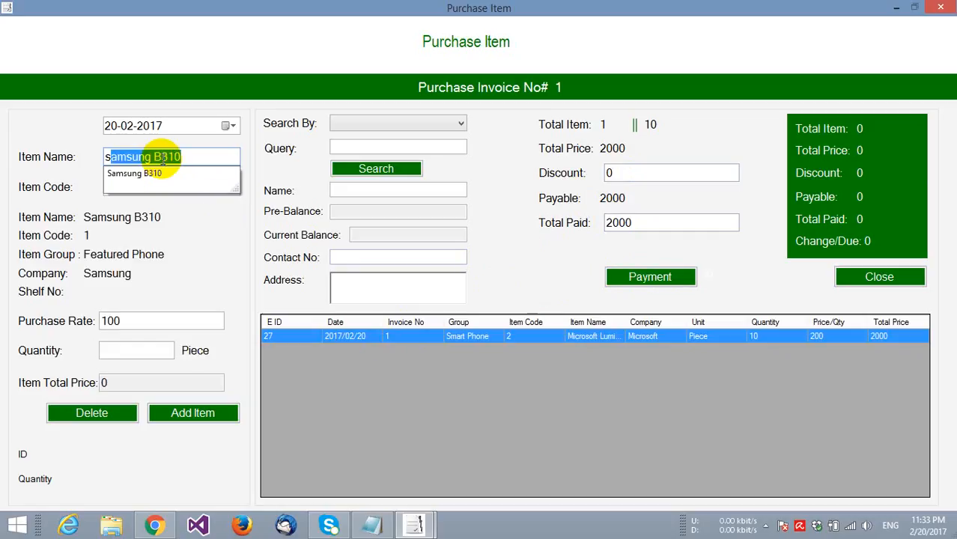
click(119, 349)
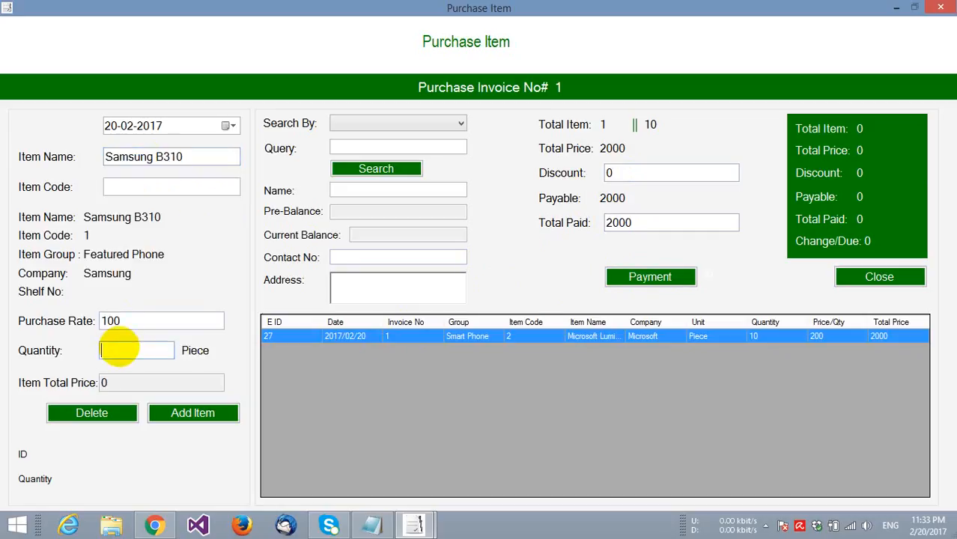
text(10)
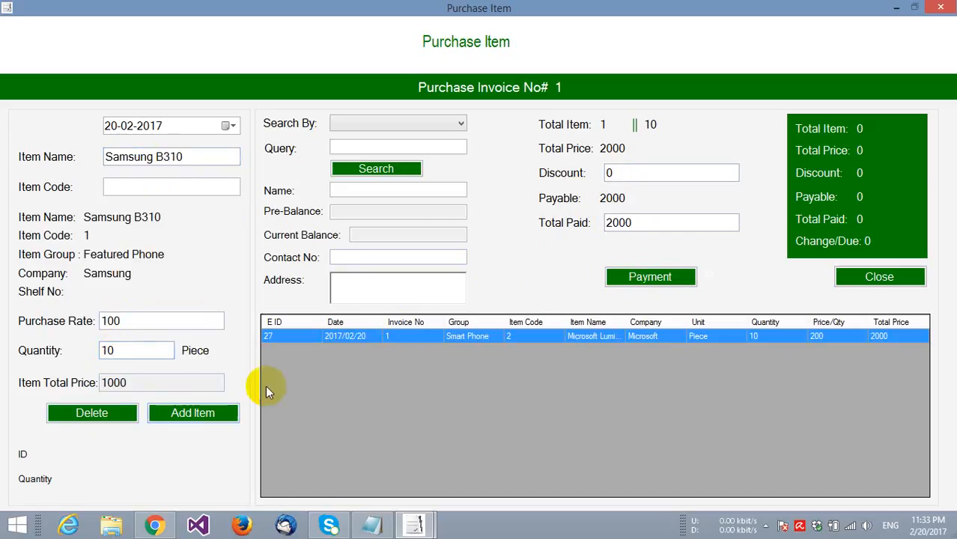
click(228, 412)
click(528, 311)
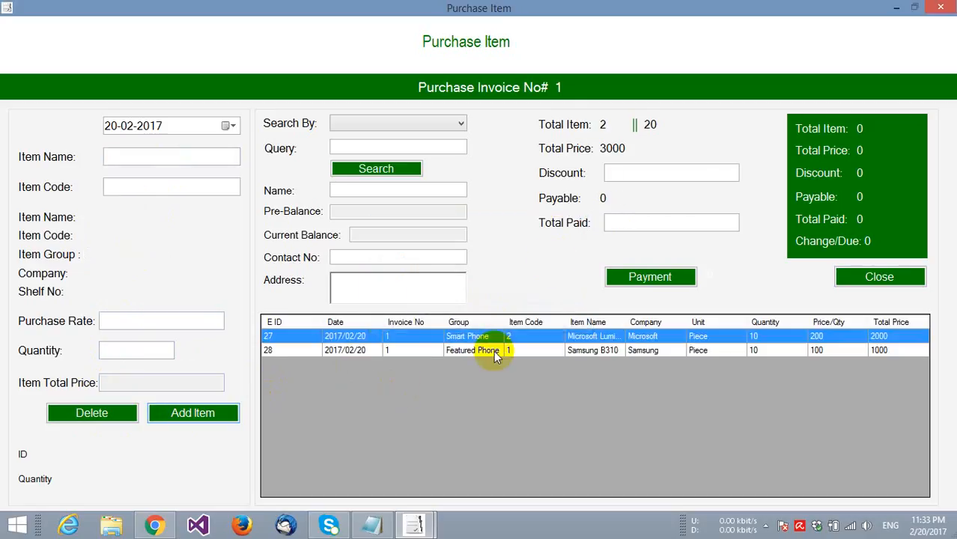
click(623, 173)
text(0)
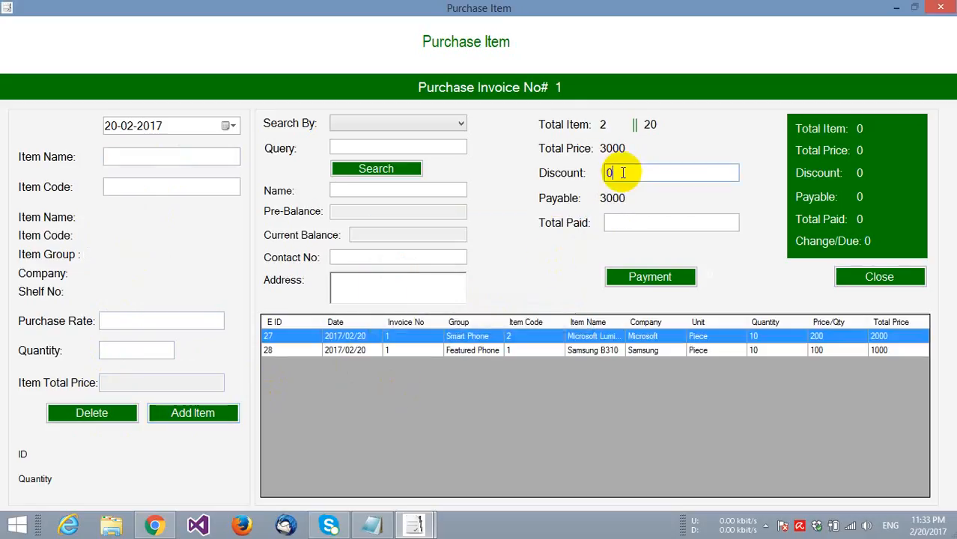
text(3000)
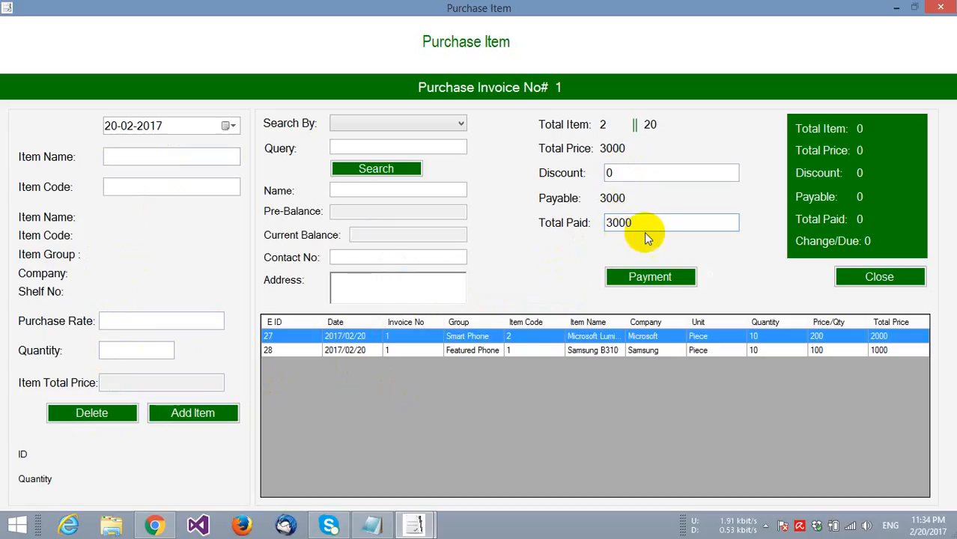
click(651, 274)
- View Invoice_Number_1.pdf at 100% zoom, then close Reader and the Purchase Item form
click(586, 311)
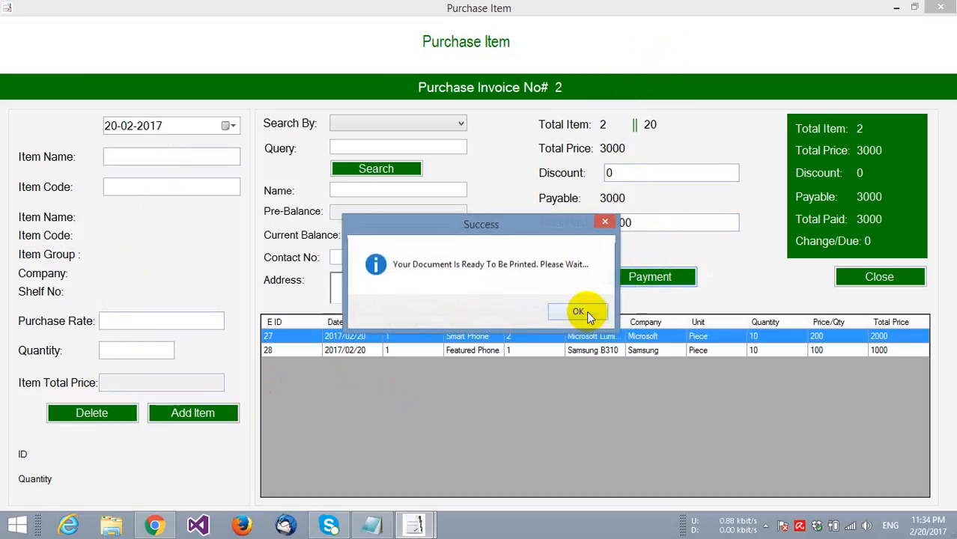
click(582, 312)
click(423, 47)
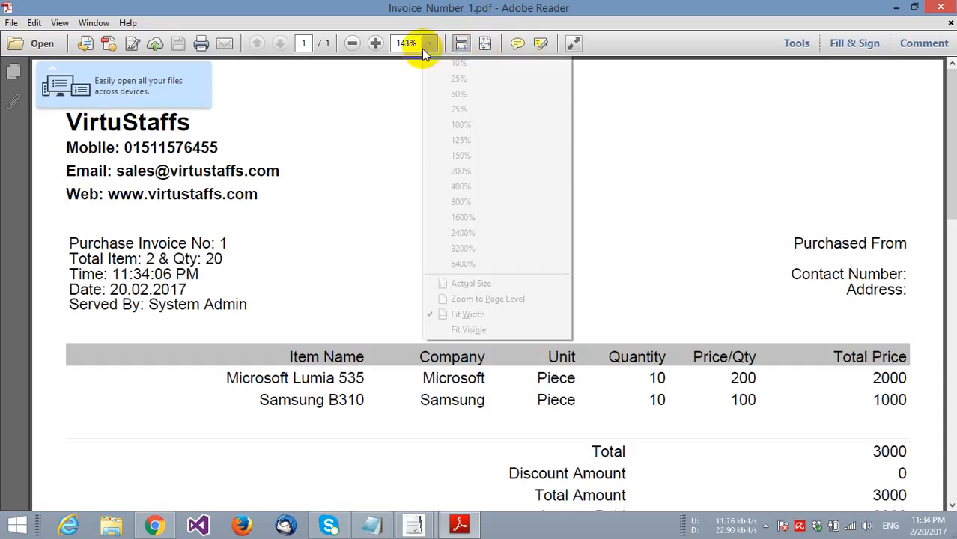
click(450, 126)
scroll(361, 124, down, 2)
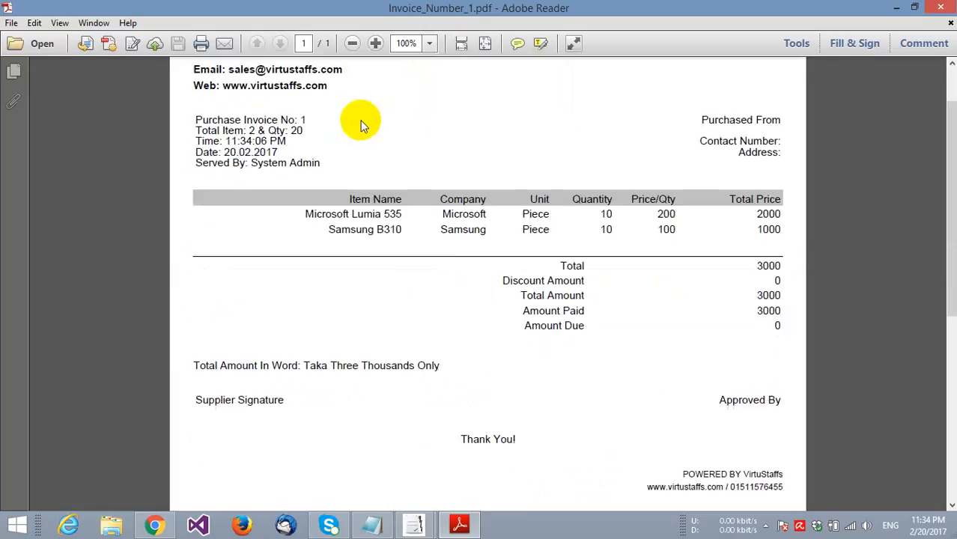
scroll(360, 124, up, 2)
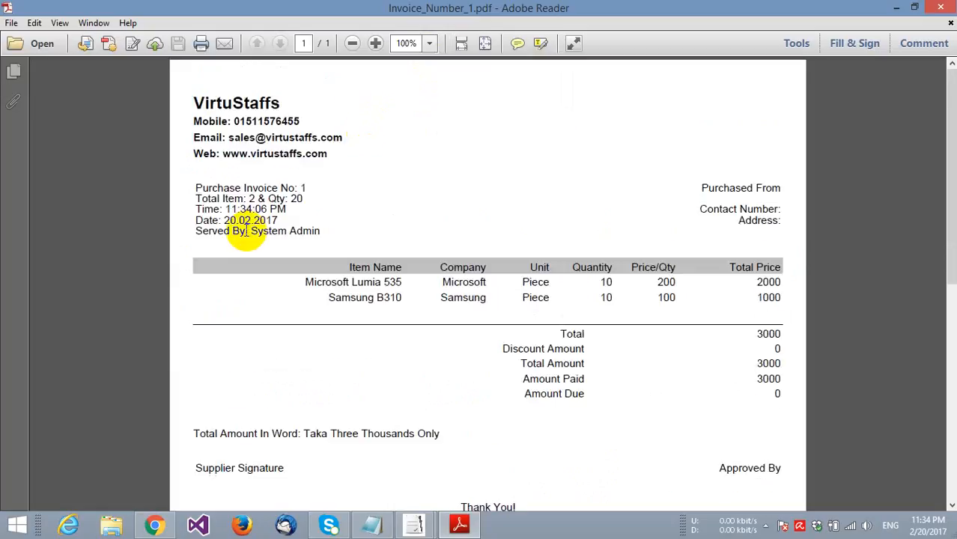
click(941, 8)
click(861, 279)
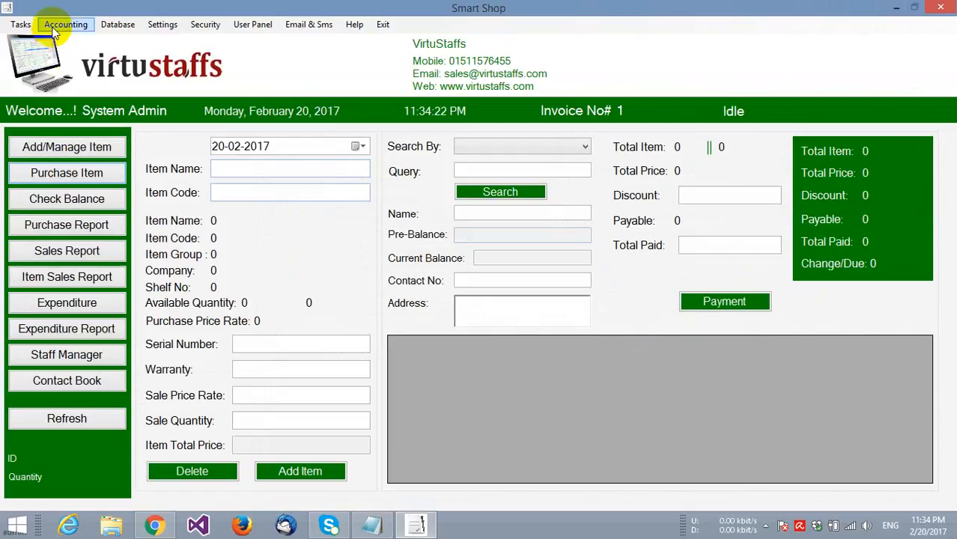
- Start a new account named Electra International in the Supplier category
click(65, 24)
click(90, 41)
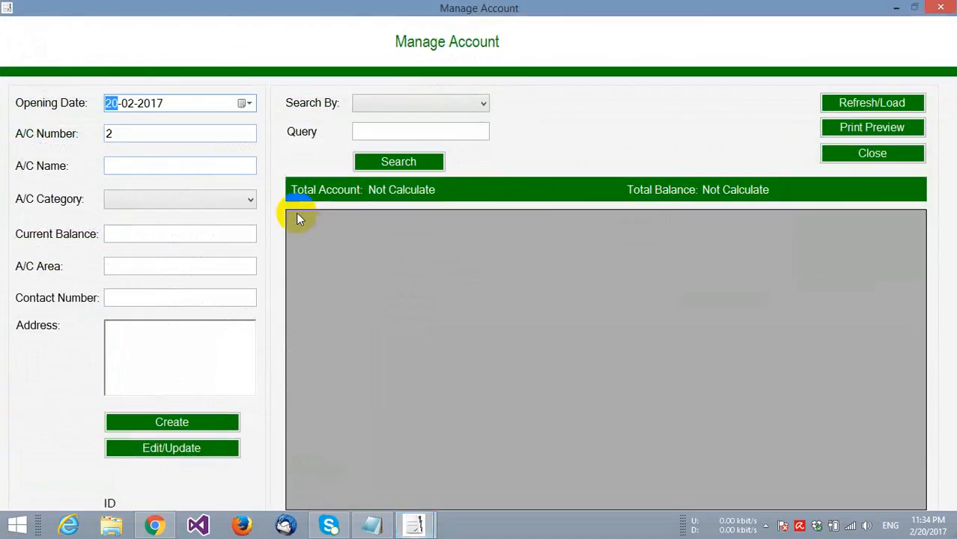
click(183, 166)
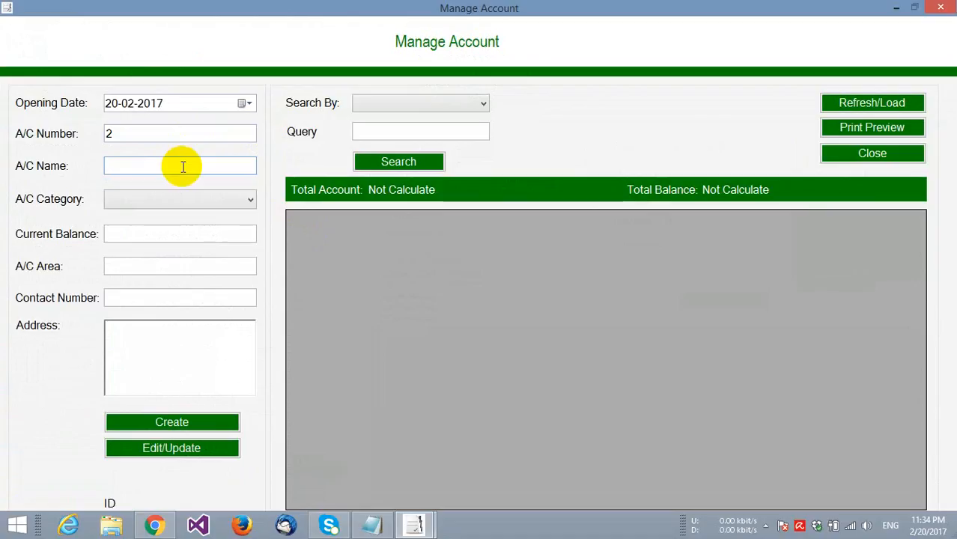
text(Electra)
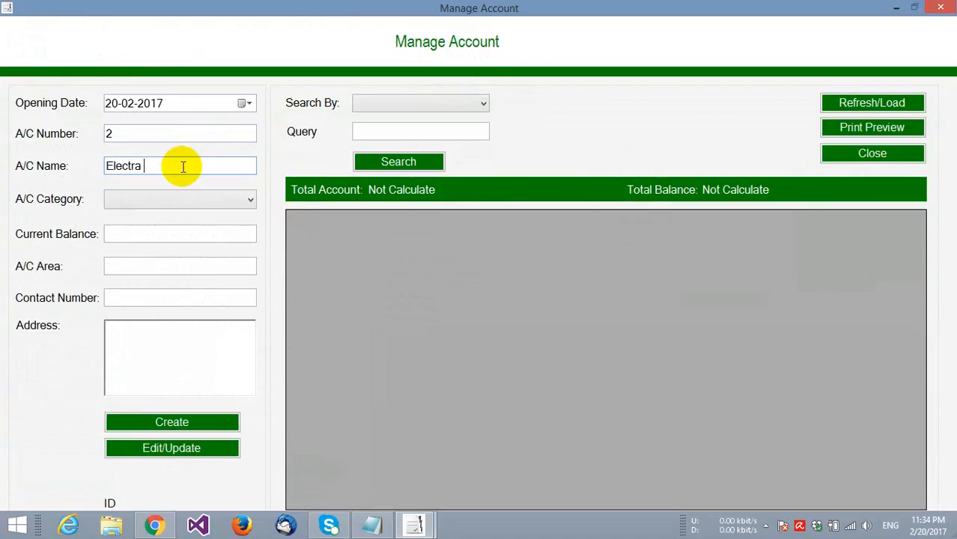
text(International)
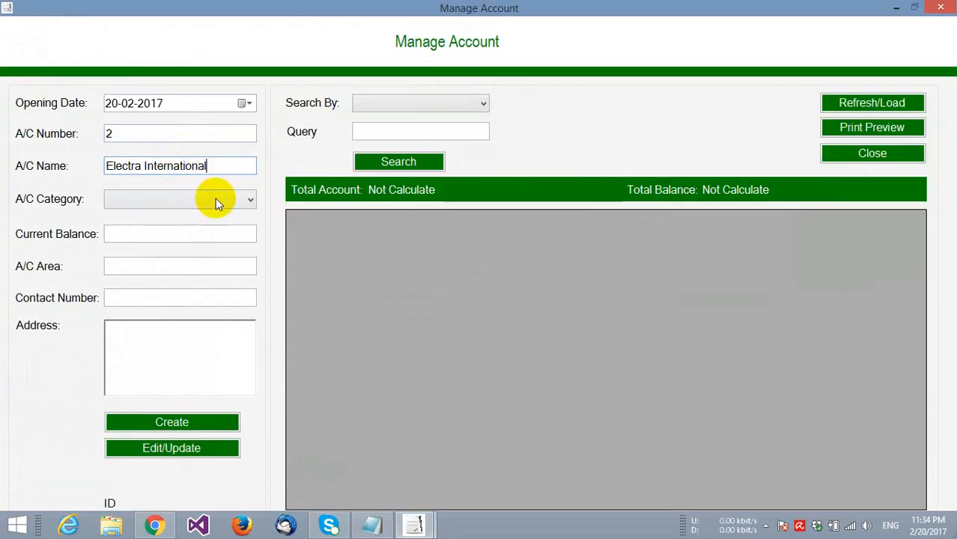
click(214, 198)
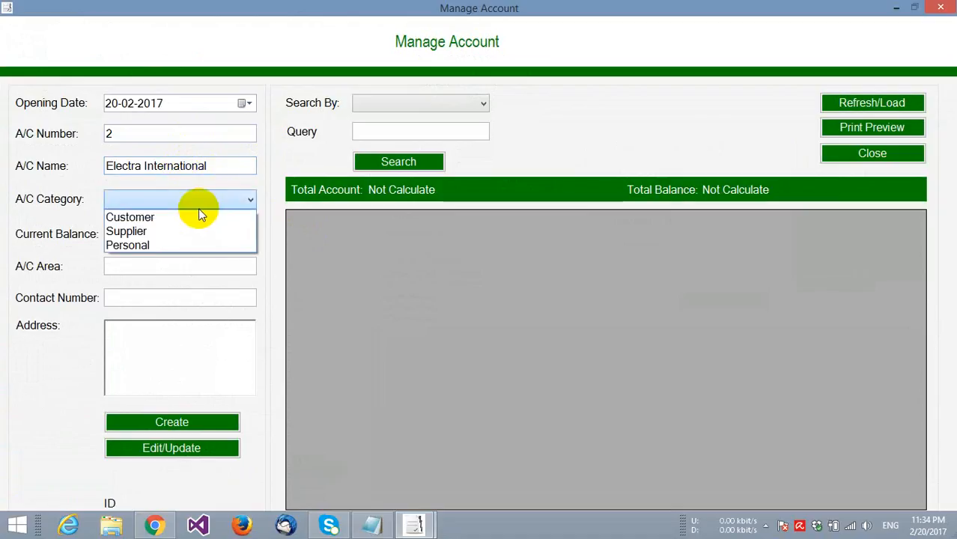
click(206, 231)
- Enter balance 0, area Bangladesh, contact number and address, then create the account
click(199, 234)
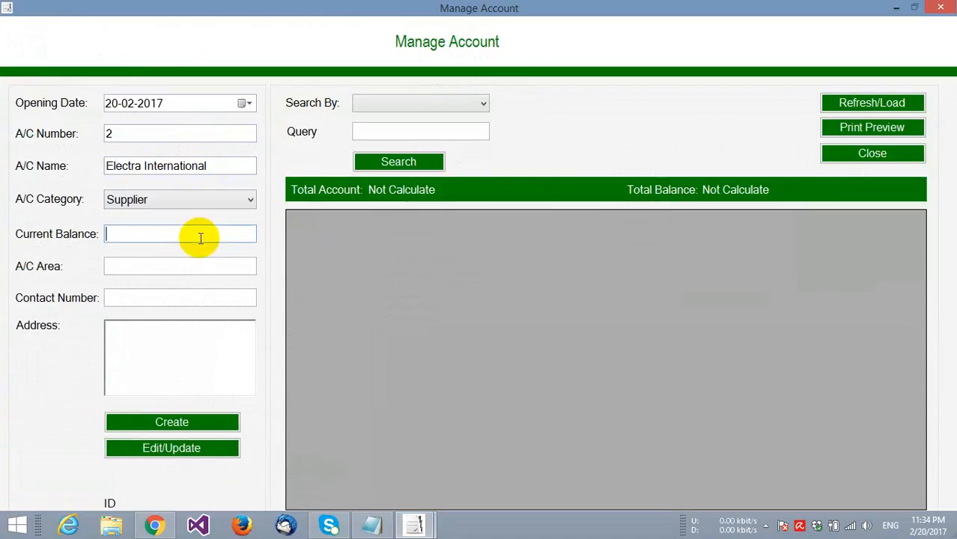
text(0)
click(192, 268)
text(B)
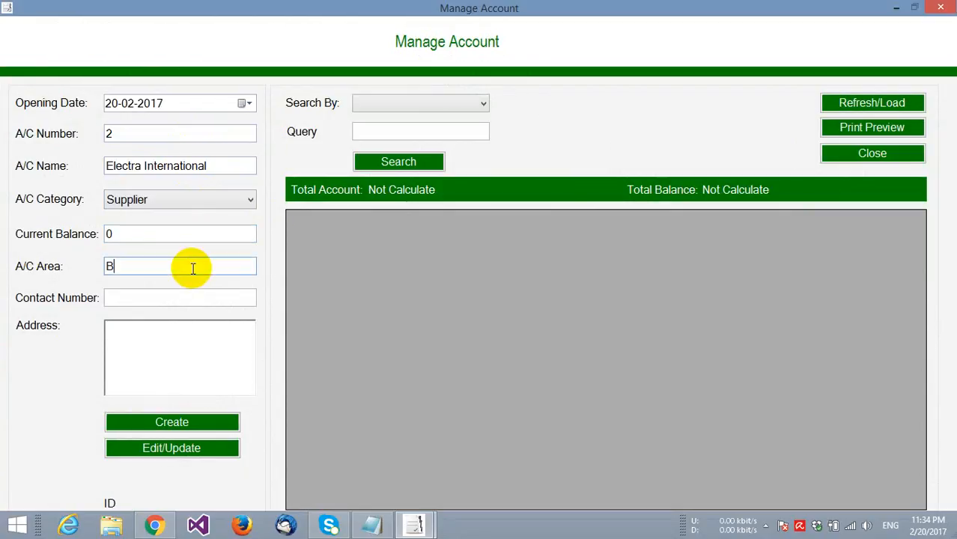
text(angladesh)
drag(142, 230, 89, 228)
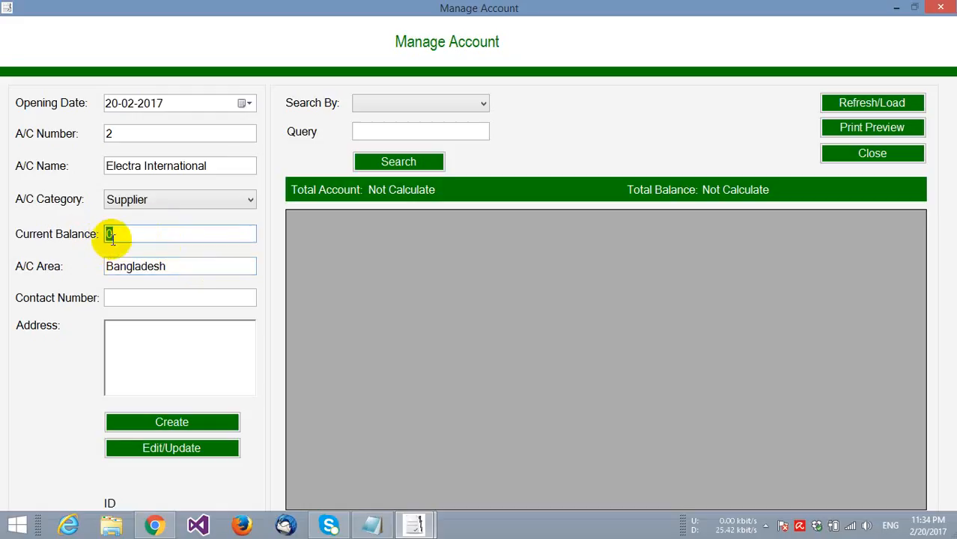
click(113, 297)
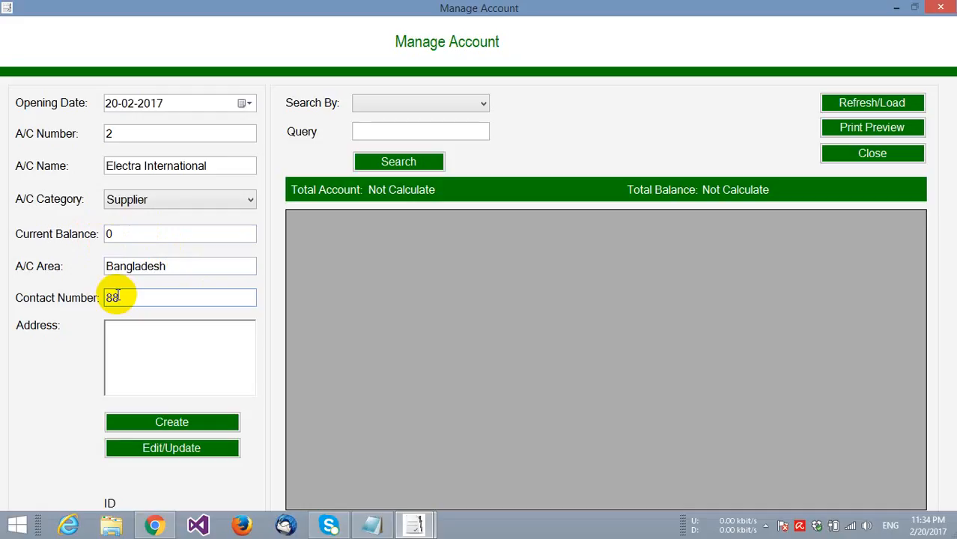
text(880)
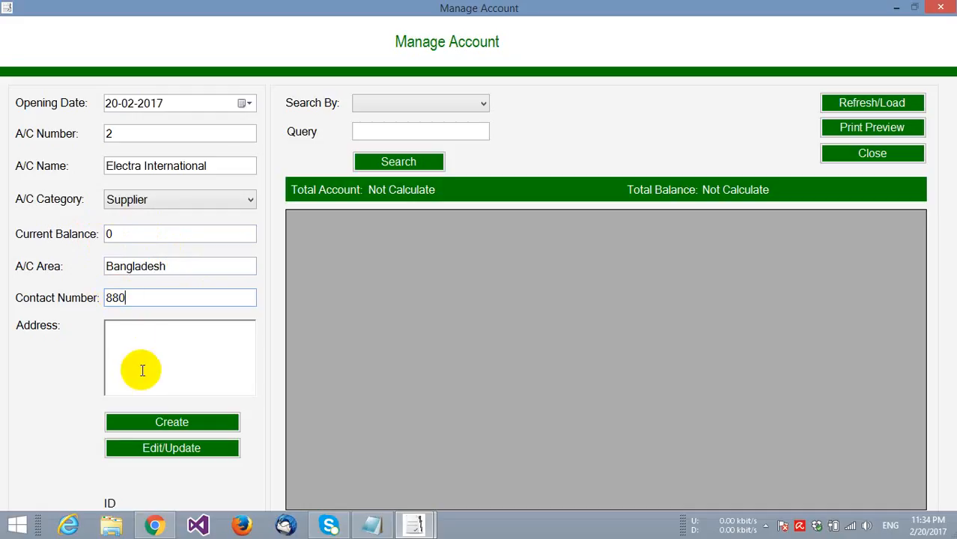
text(Contact)
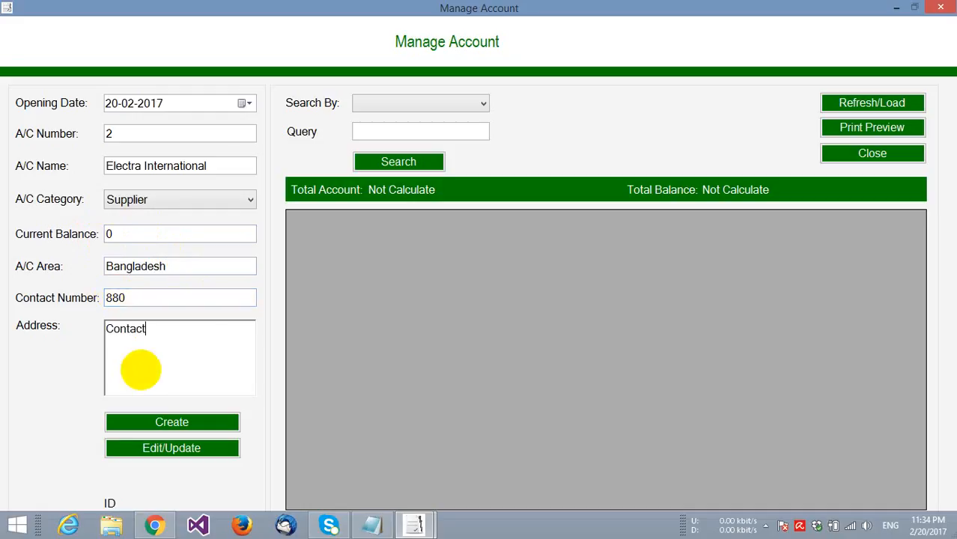
text( Address)
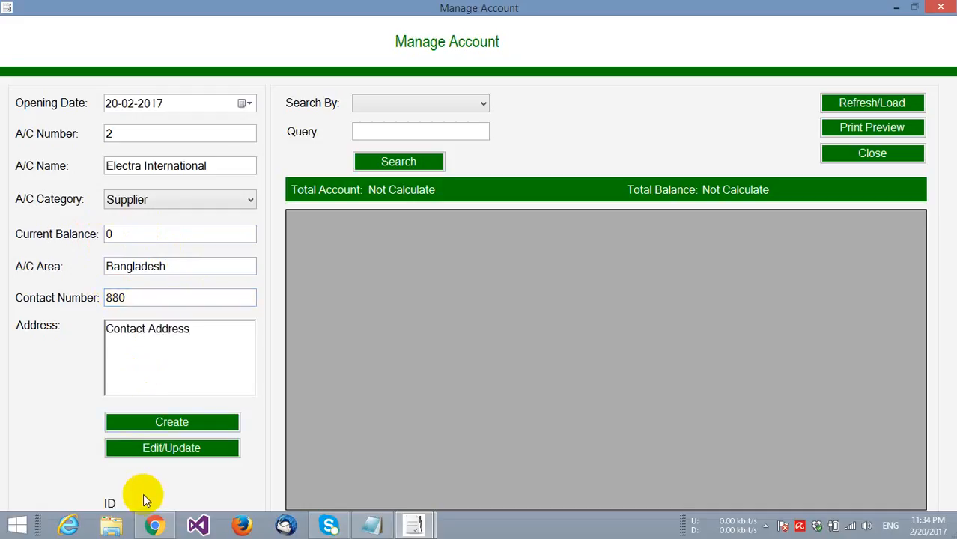
click(157, 424)
click(567, 308)
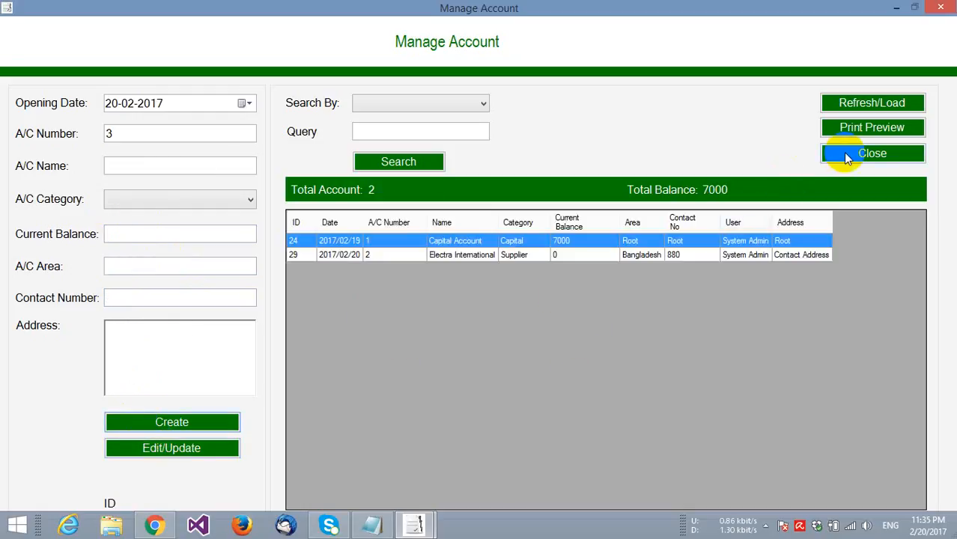
click(843, 152)
- Add 10 pieces of item code 1 (Samsung B310) to purchase invoice 2
click(88, 176)
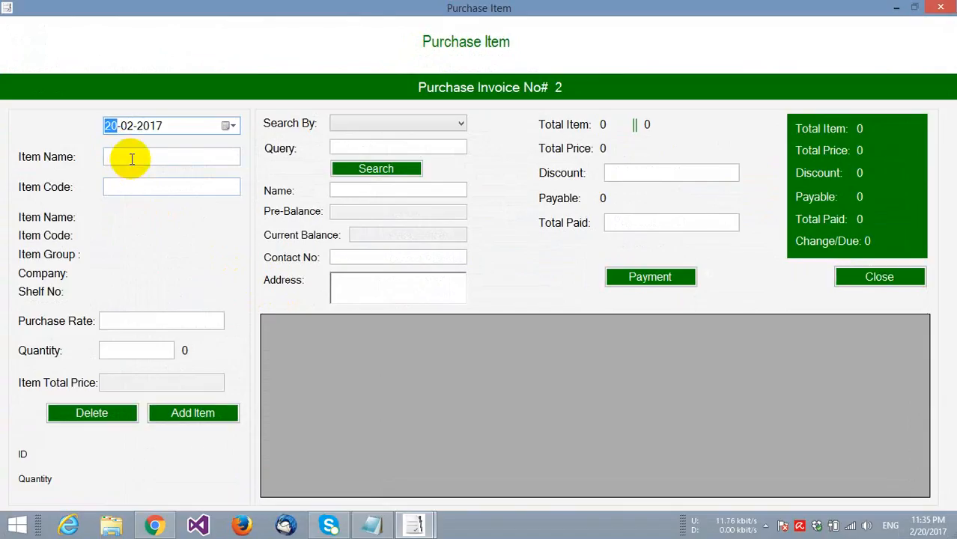
click(132, 186)
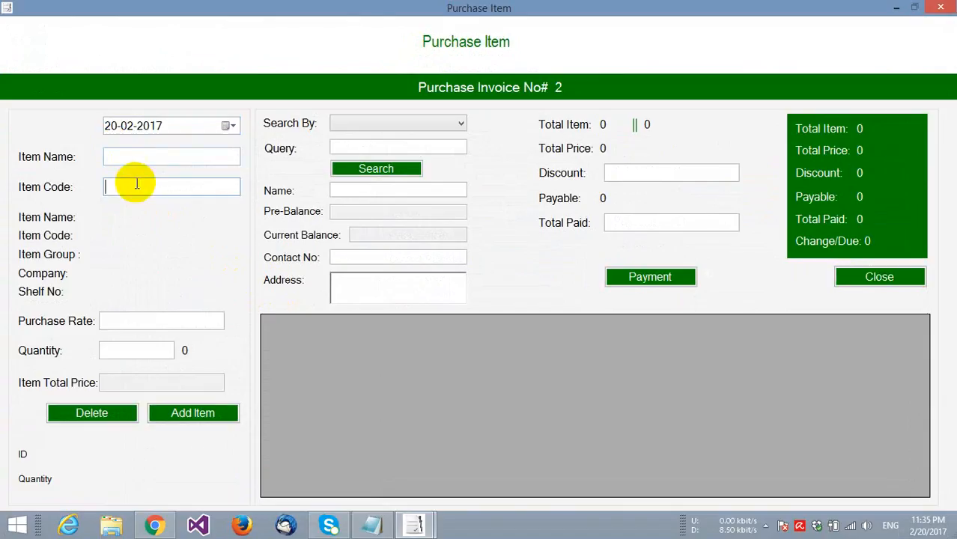
text(1)
click(118, 351)
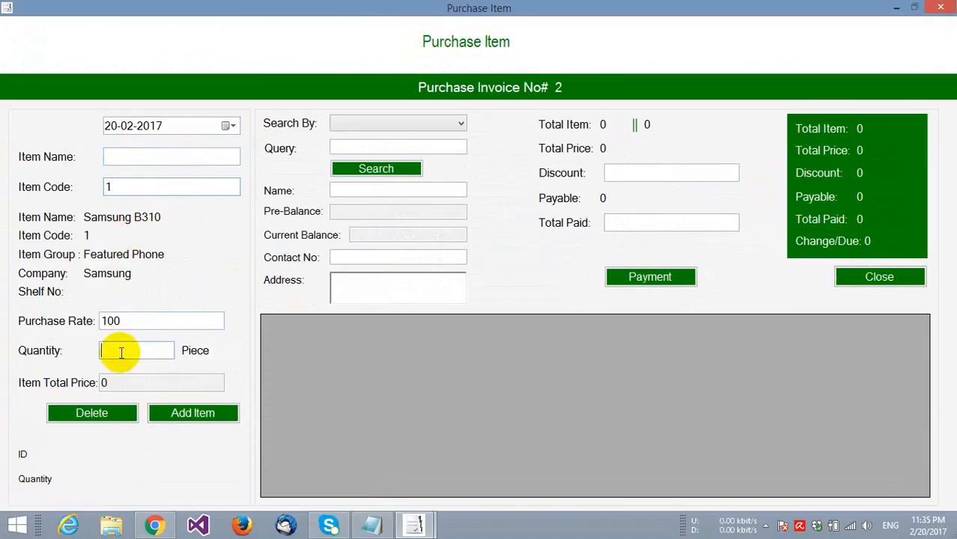
text(10)
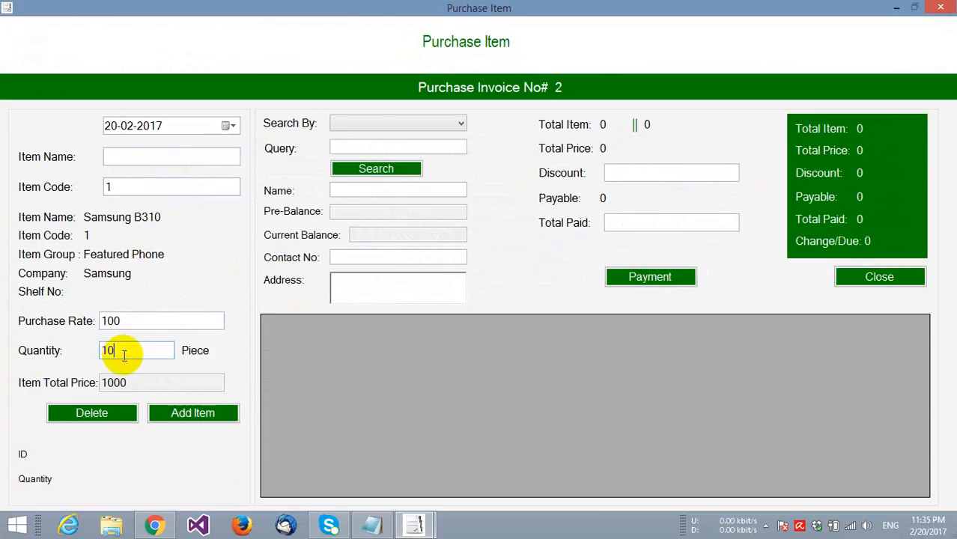
click(165, 414)
click(552, 311)
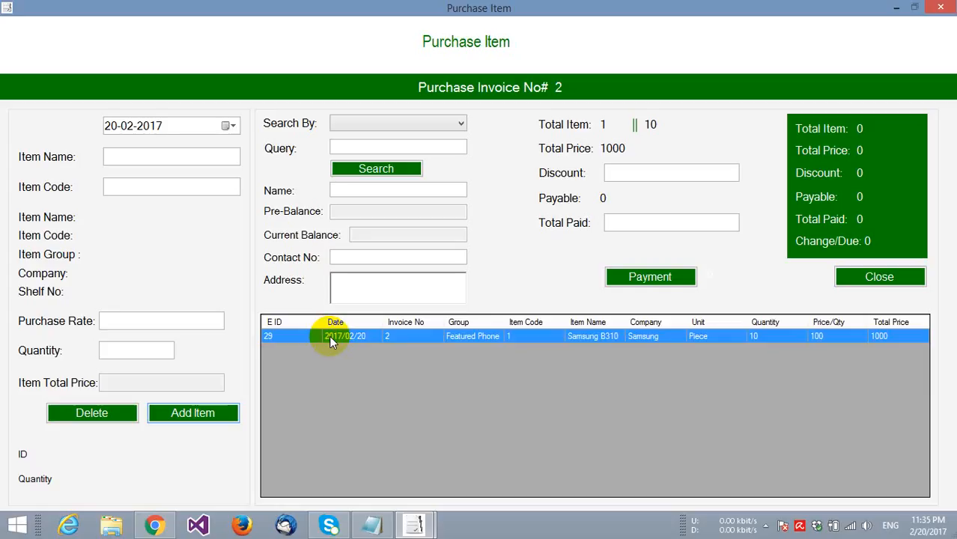
- Delete the Samsung B310 line, then re-add it to the purchase
click(329, 335)
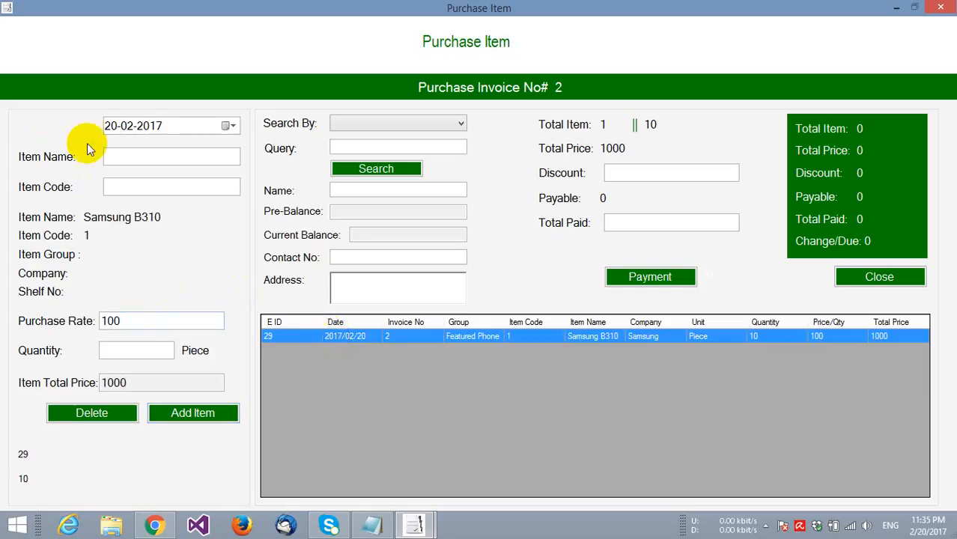
click(58, 414)
click(505, 316)
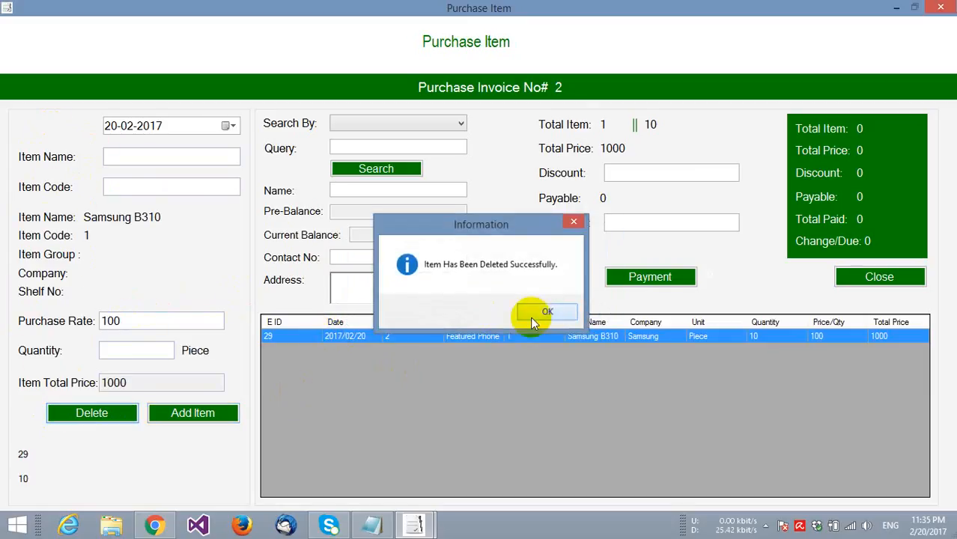
click(541, 314)
click(134, 186)
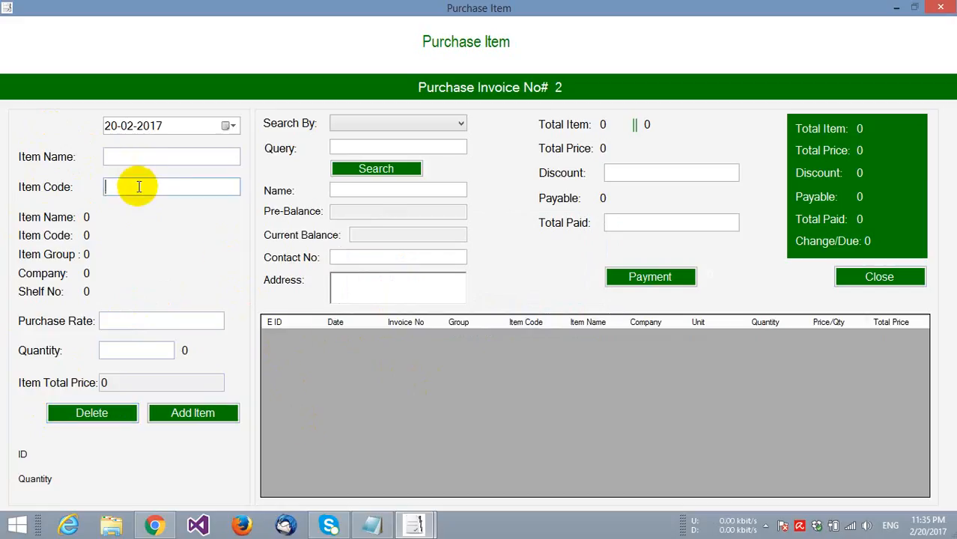
text(110)
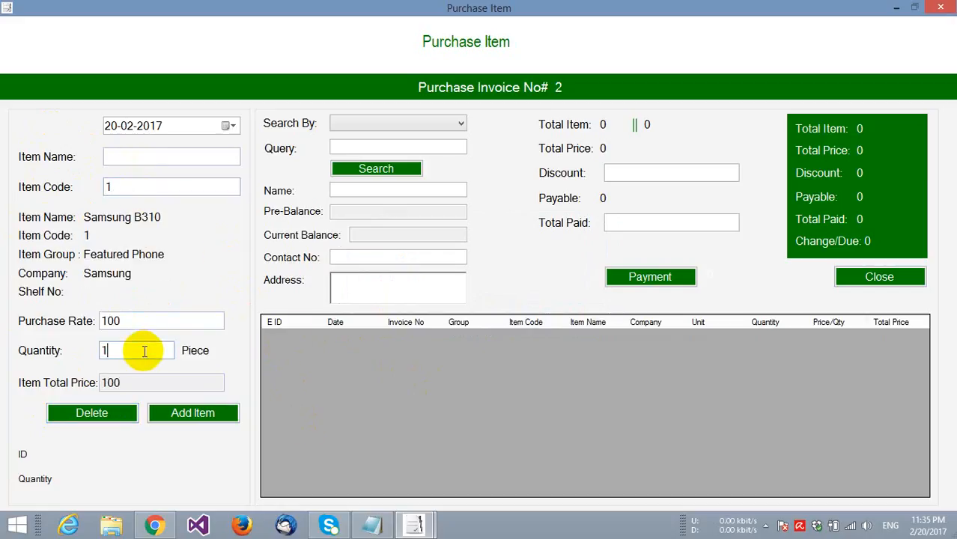
click(191, 413)
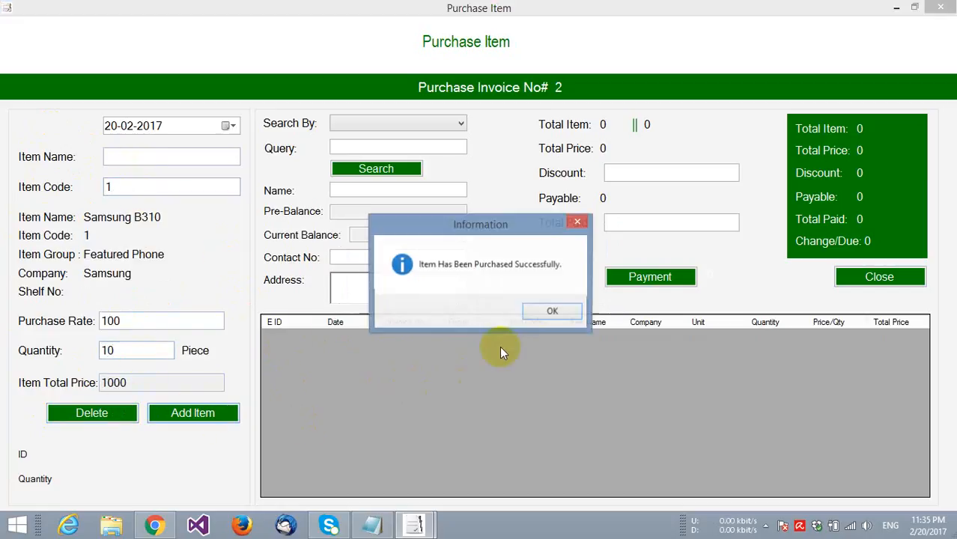
click(552, 310)
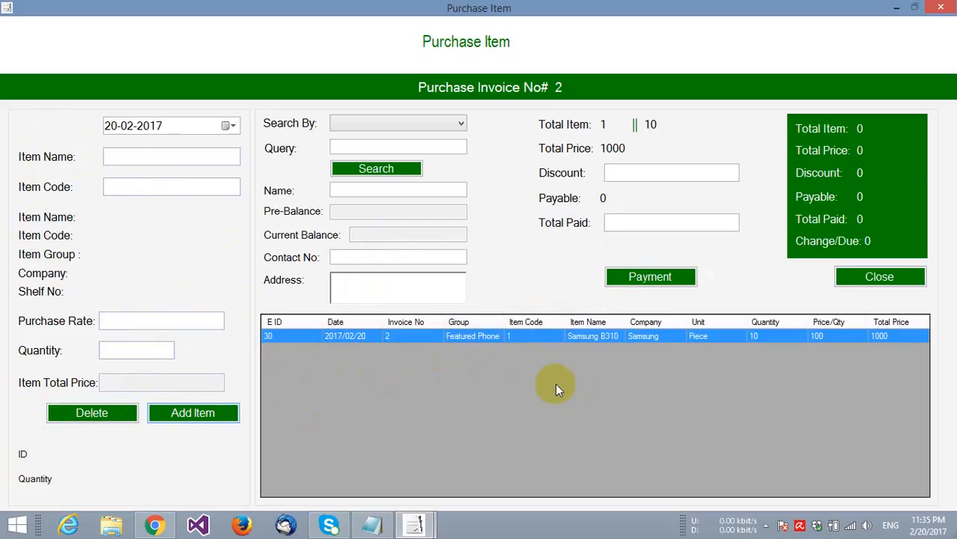
- Look up supplier account number 2, Electra International
click(423, 127)
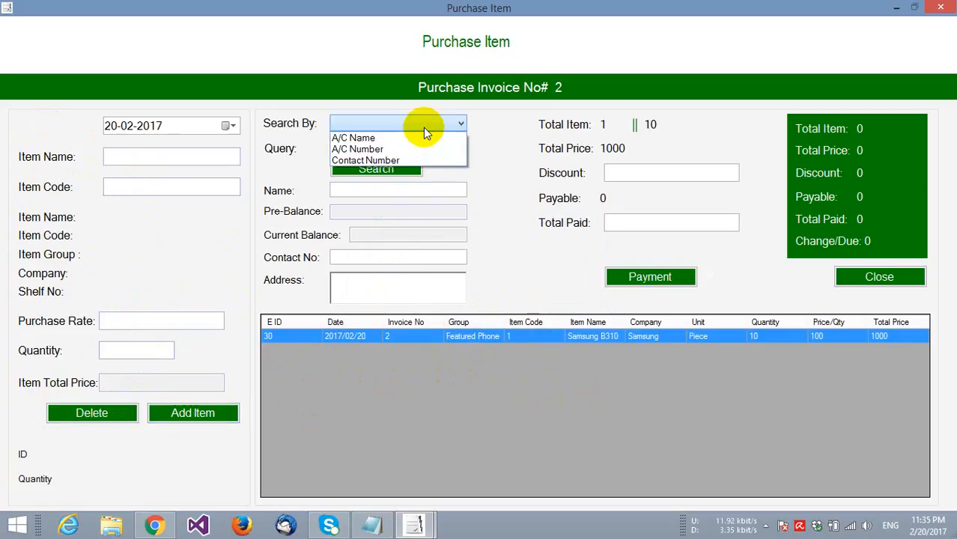
click(420, 146)
text(2)
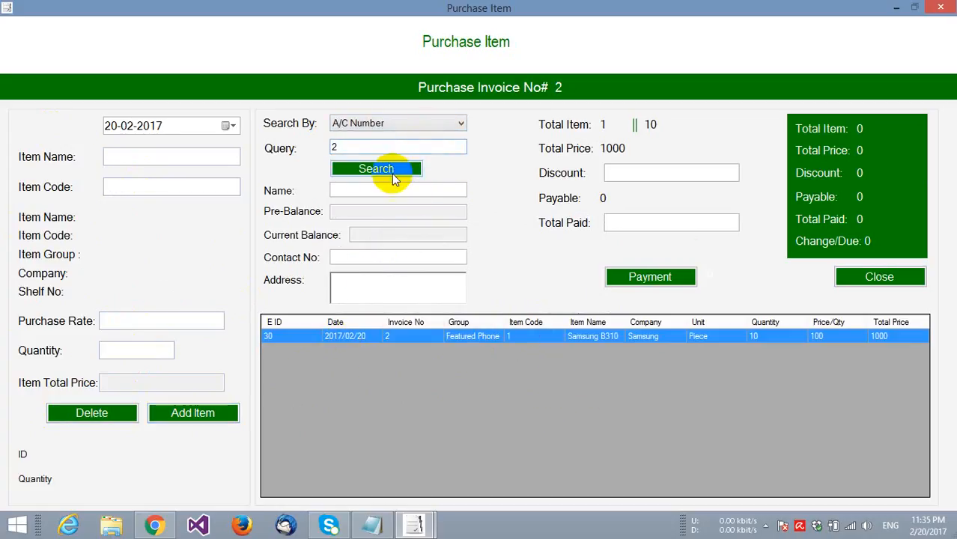
click(390, 171)
- Pay 500 with 0 discount and complete payment, opening the invoice PDF
click(631, 174)
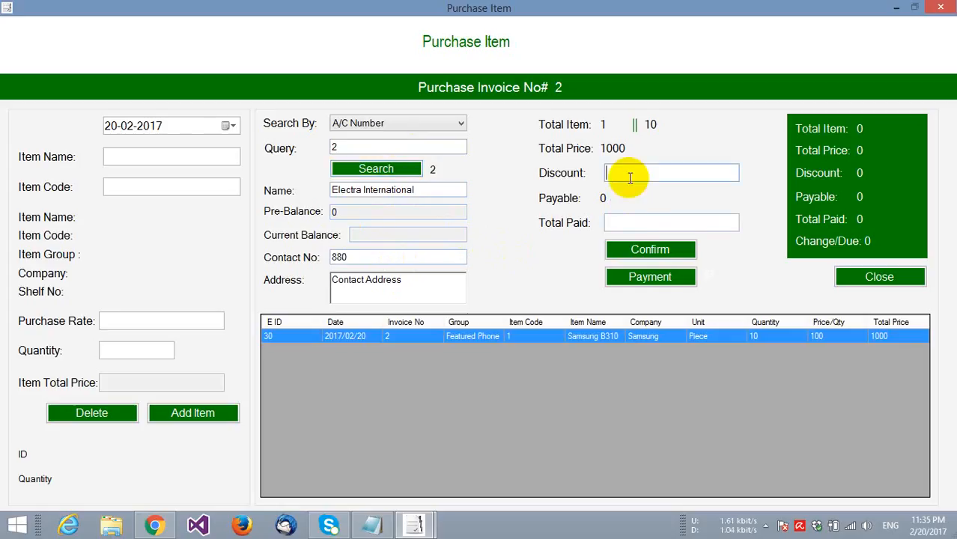
text(0)
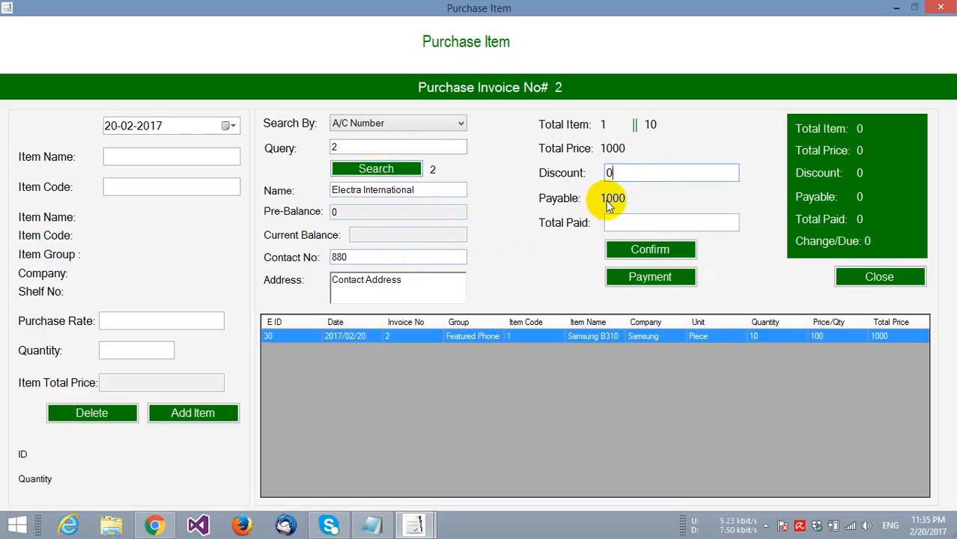
click(622, 224)
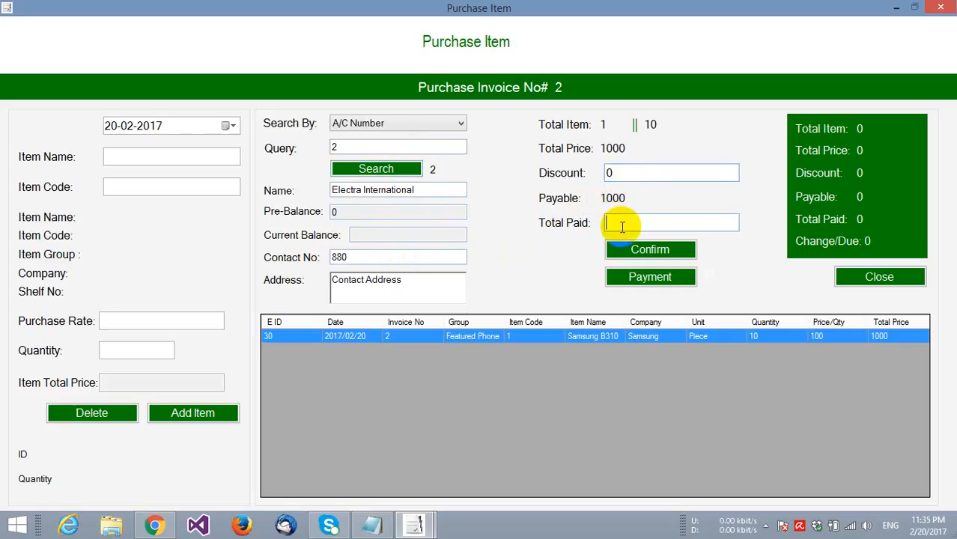
text(500)
click(649, 251)
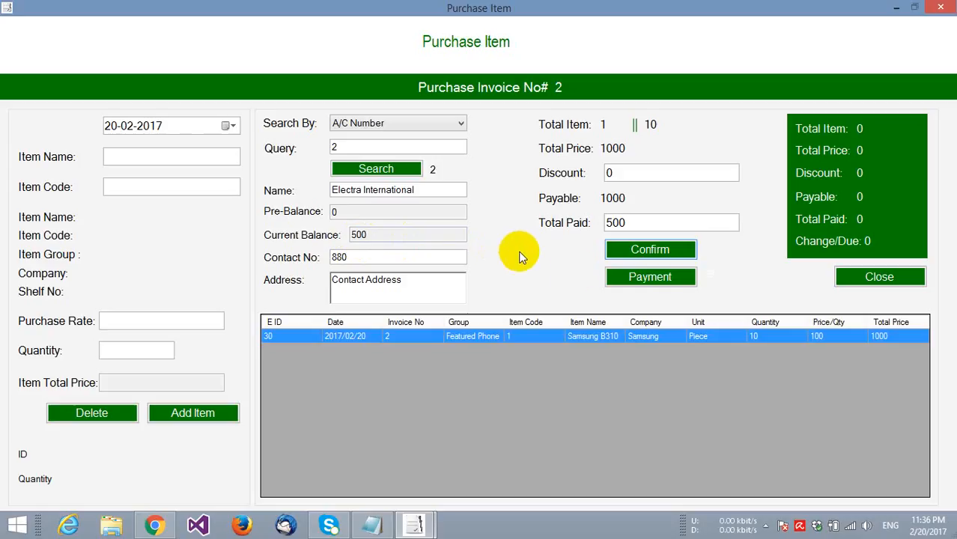
click(635, 278)
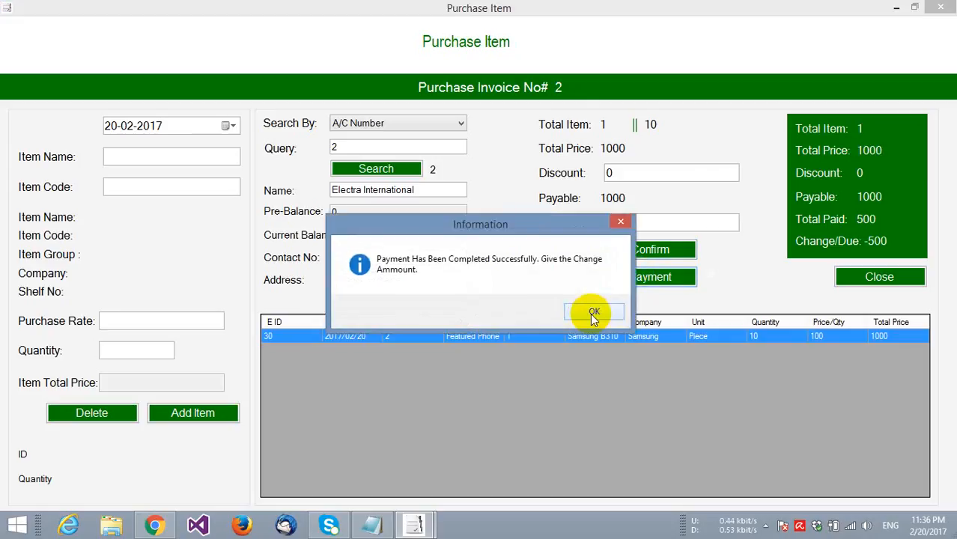
click(590, 313)
click(590, 313)
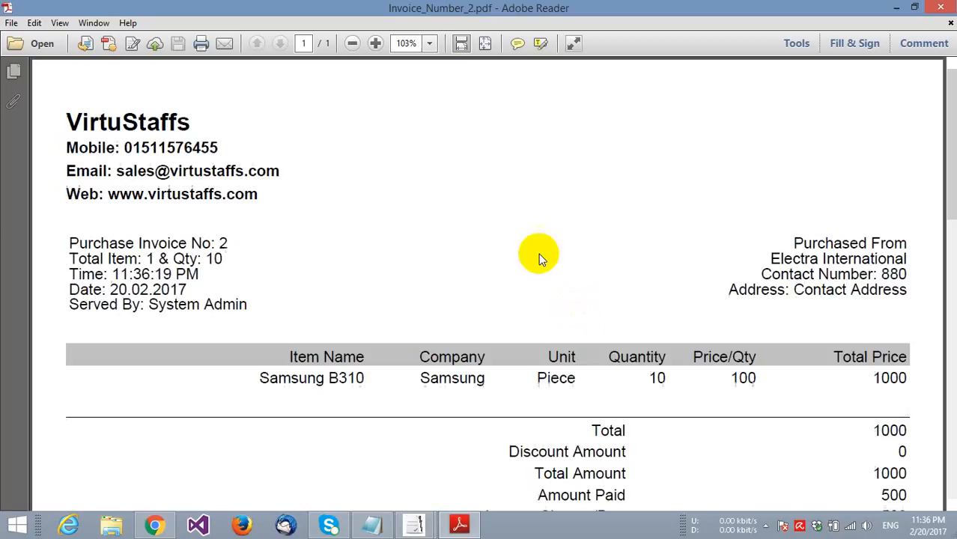
- View the invoice PDF at 100%, then close it and the purchase screen
click(429, 42)
click(458, 127)
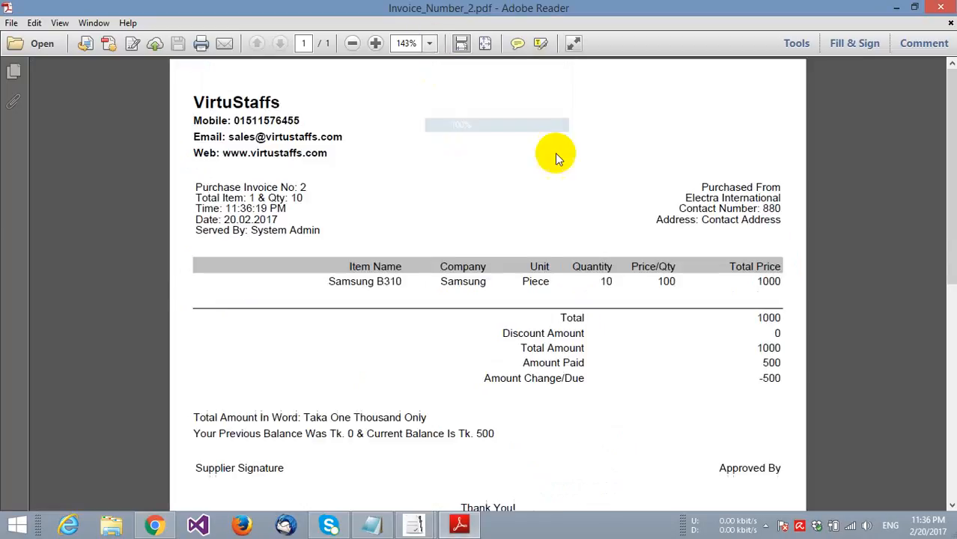
click(937, 9)
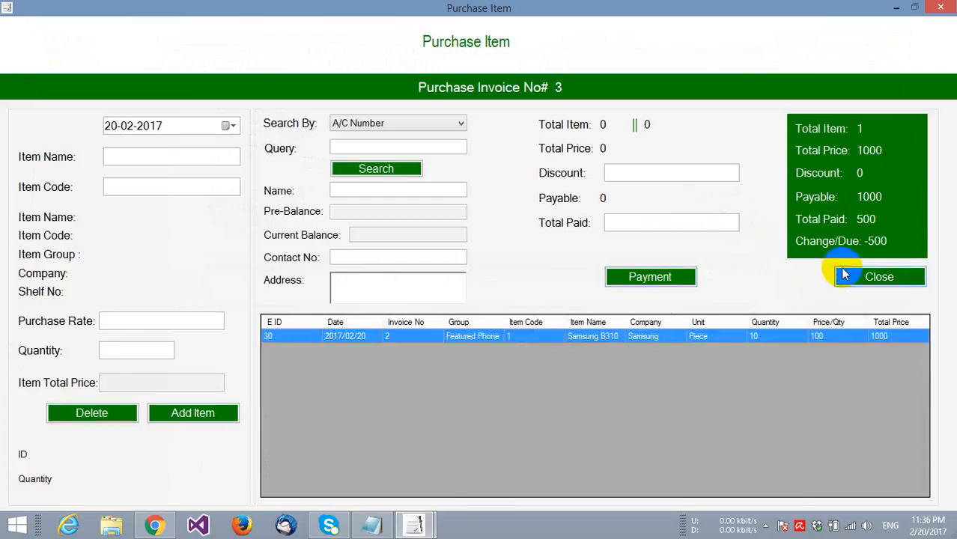
click(850, 273)
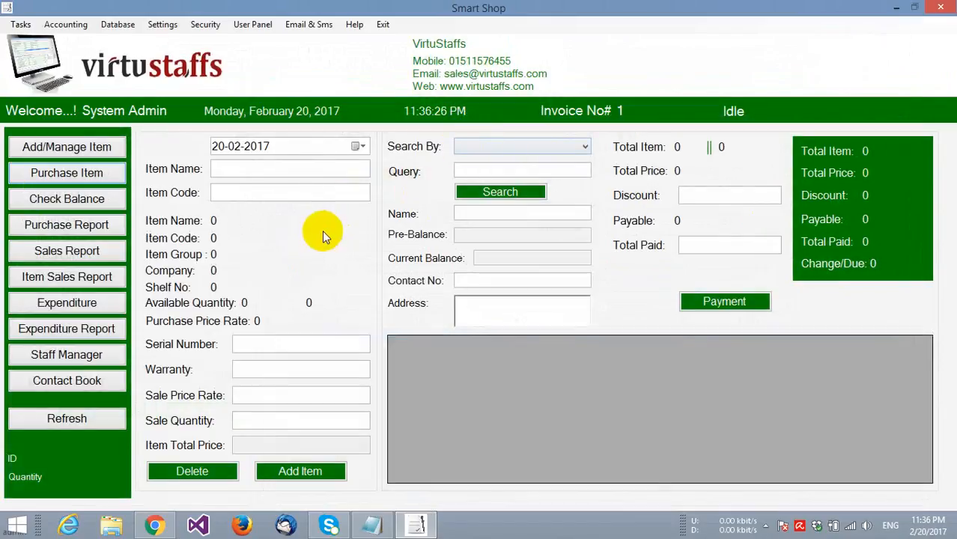
click(94, 204)
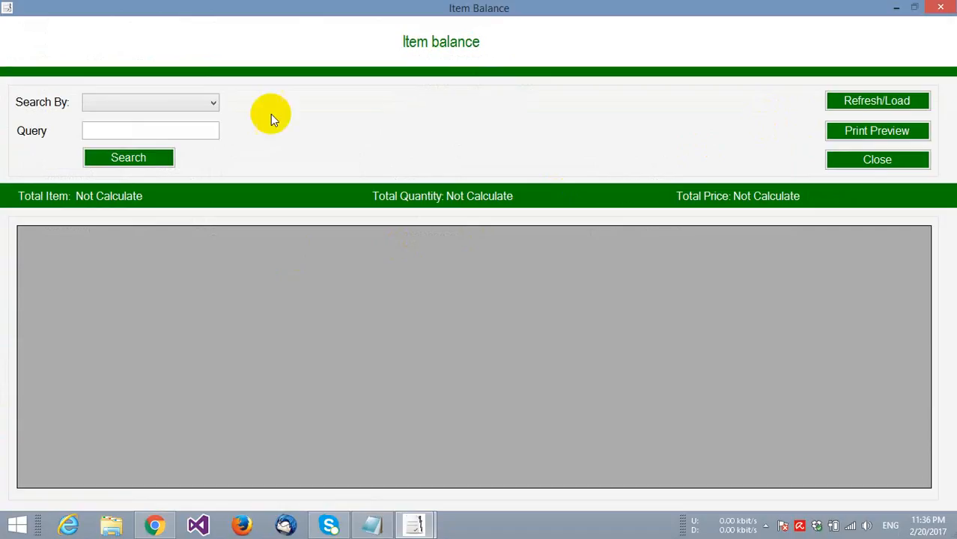
- Load the item balance (2 items, 30 pieces, 4000), export it to PDF, and close it
click(152, 111)
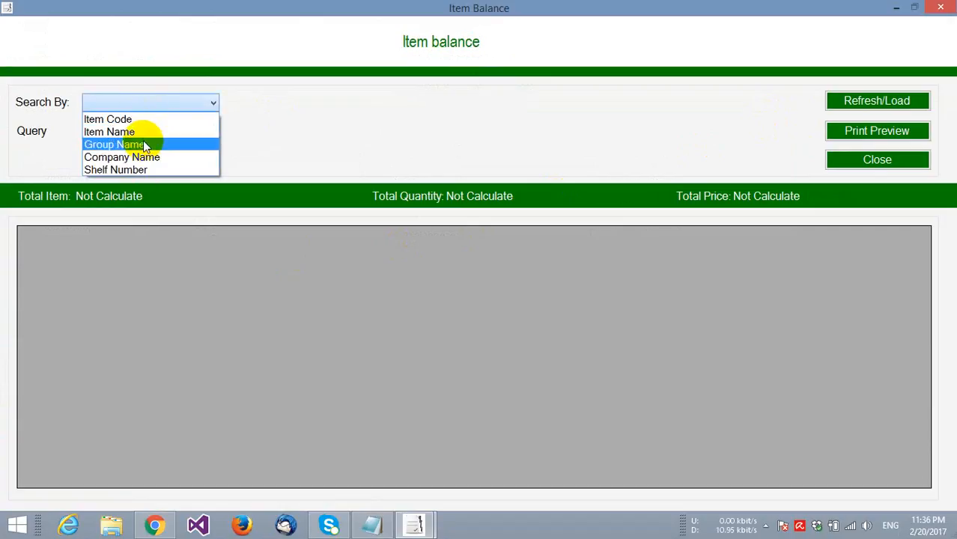
click(410, 152)
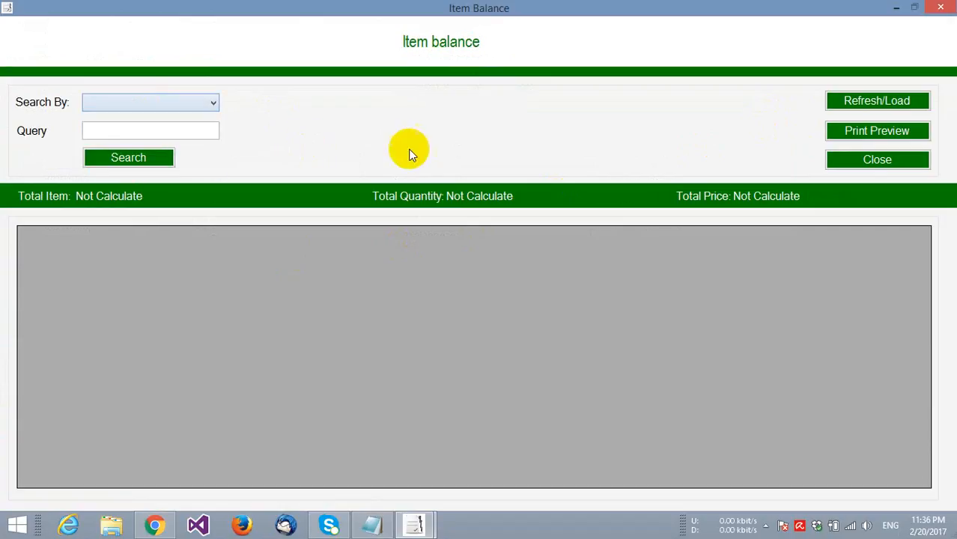
click(869, 102)
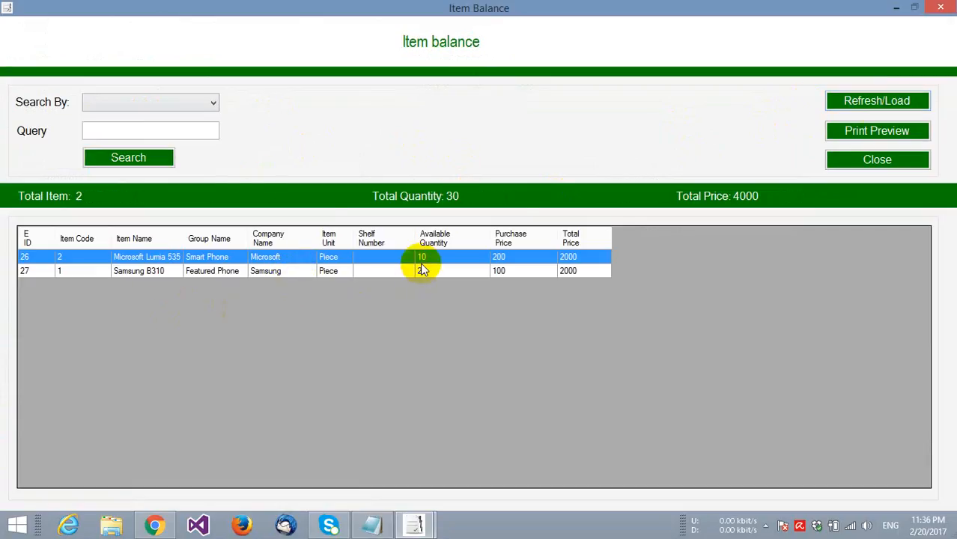
click(854, 134)
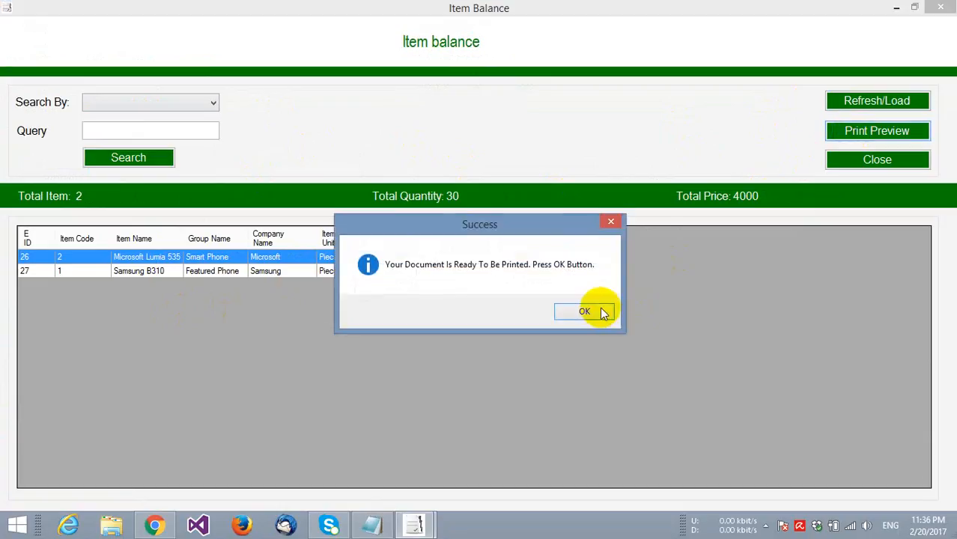
click(598, 308)
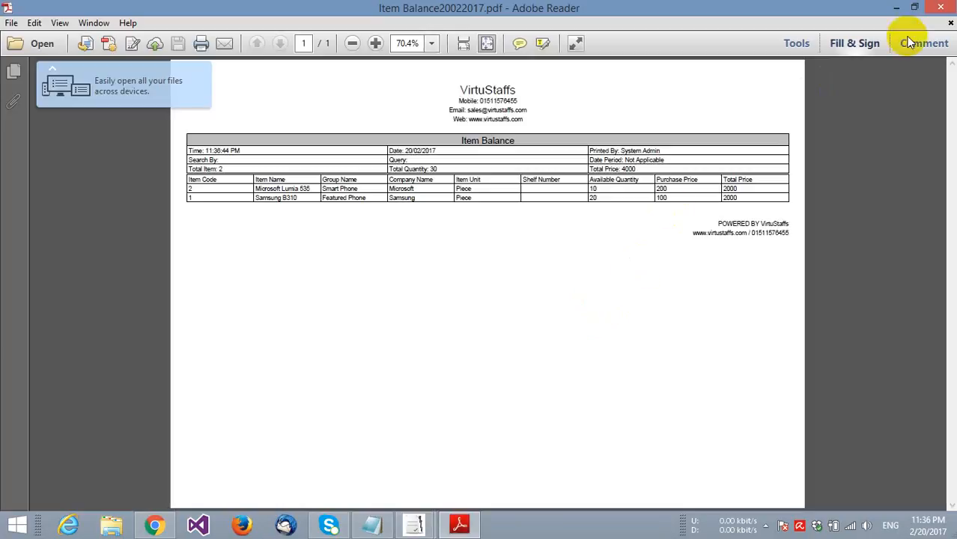
click(940, 7)
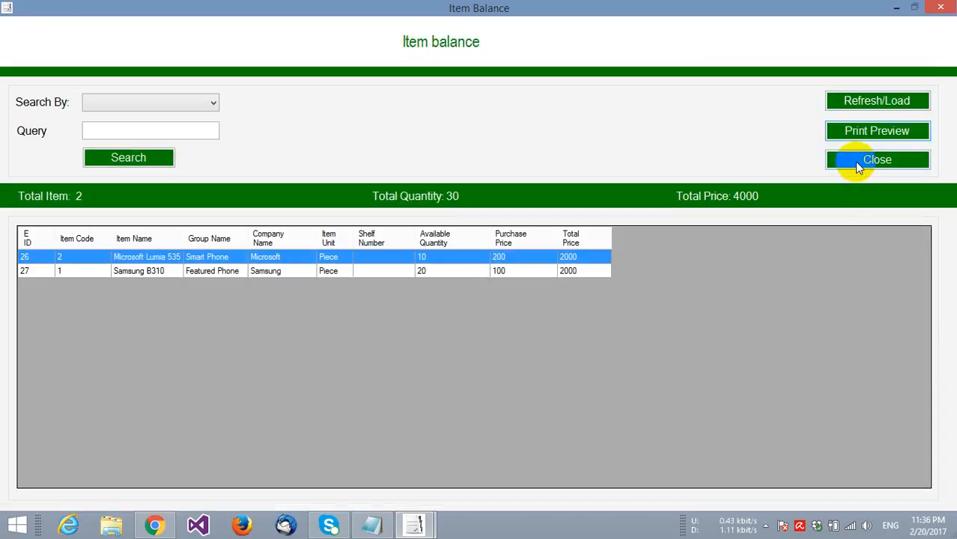
click(856, 161)
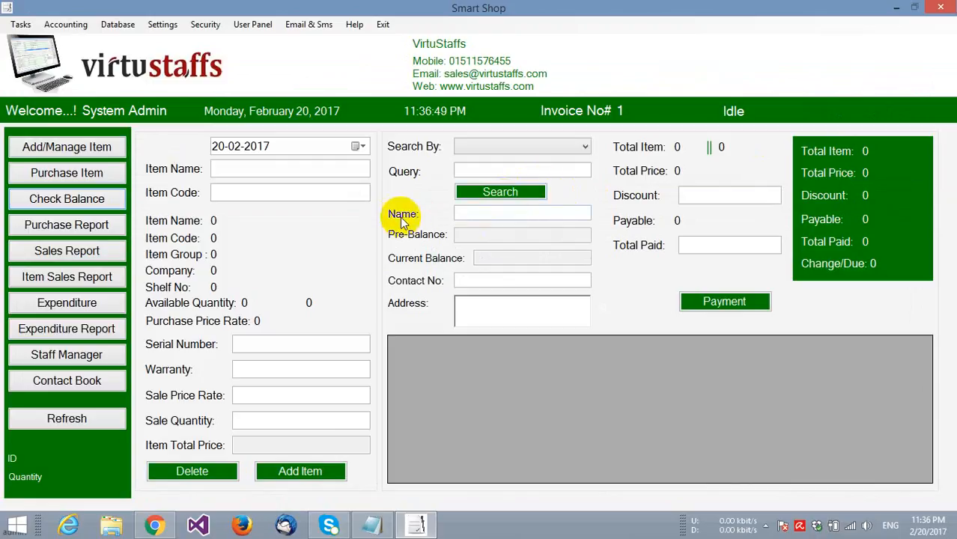
click(234, 169)
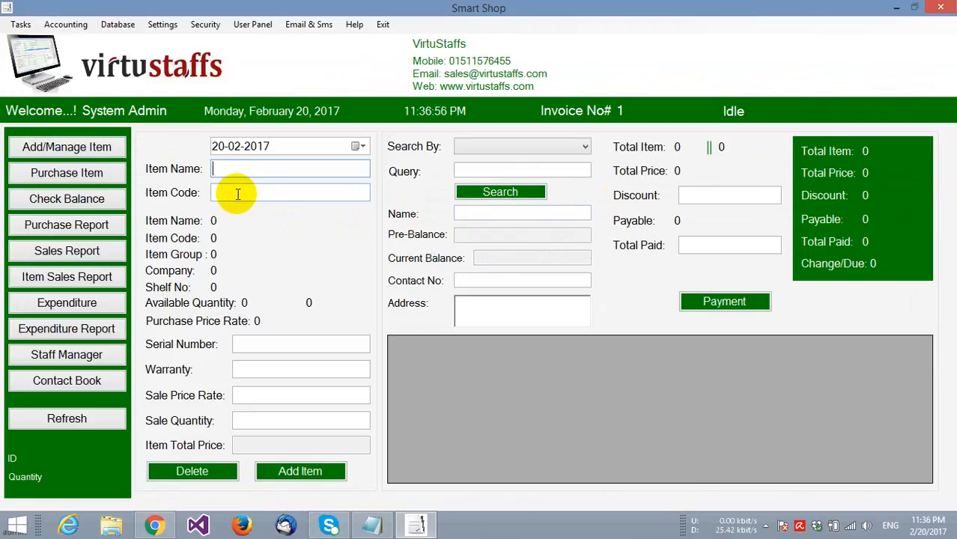
- Add one Samsung B310 (code 1, serial 72657856, 12 Months warranty) to sales invoice 1
click(237, 194)
text(1)
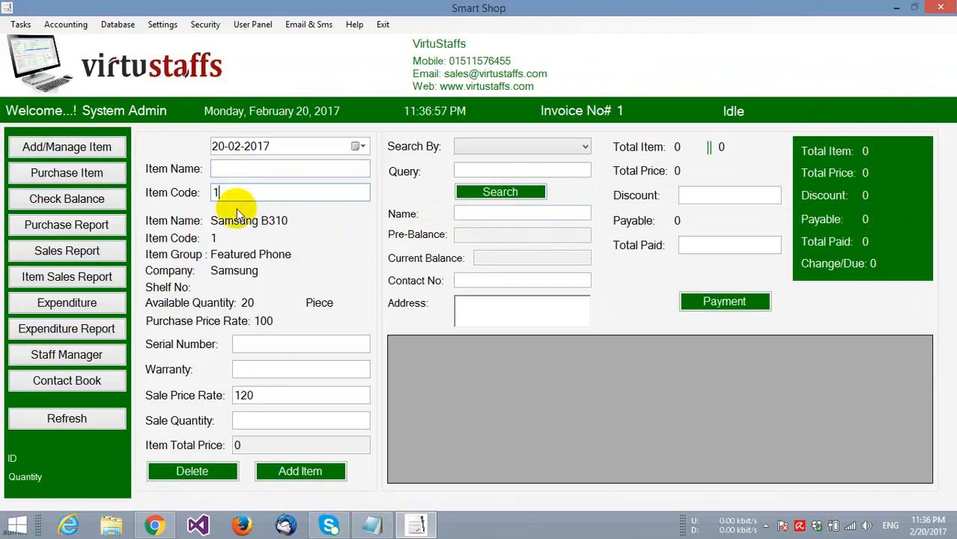
click(255, 346)
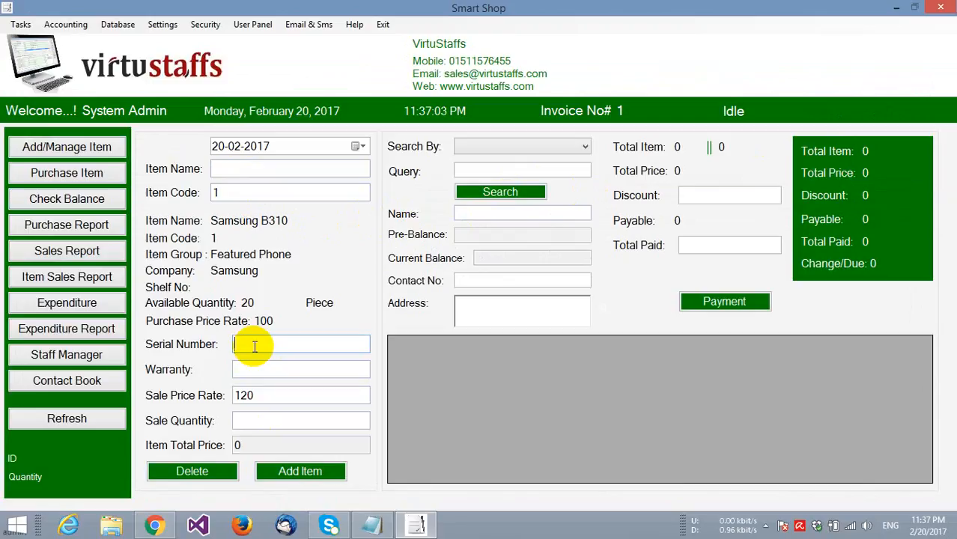
text(72657856)
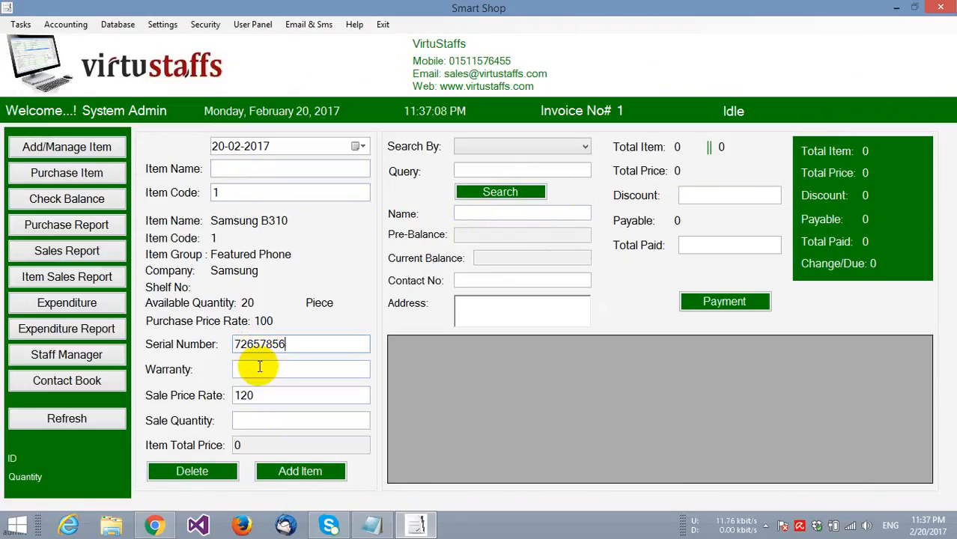
click(258, 367)
text(12 Months)
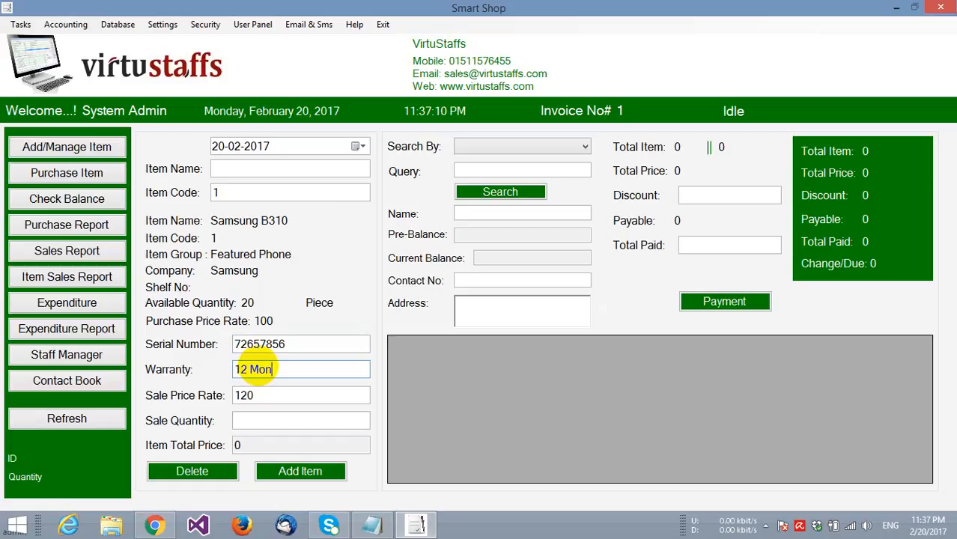
click(245, 424)
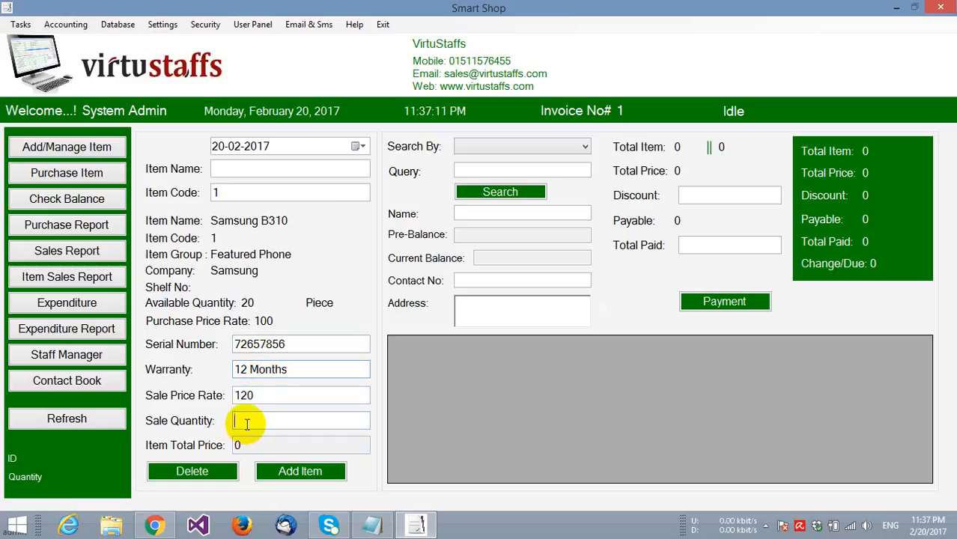
text(1)
click(281, 471)
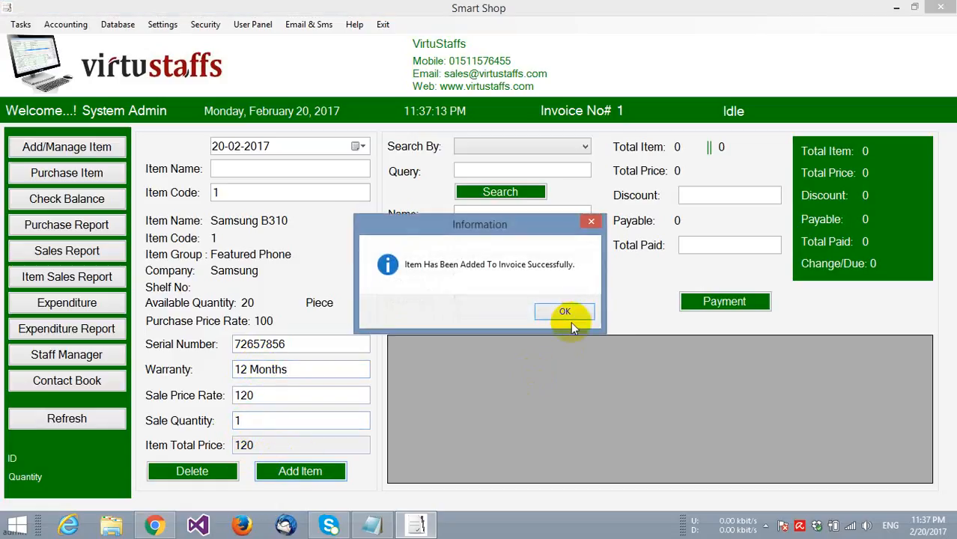
click(558, 312)
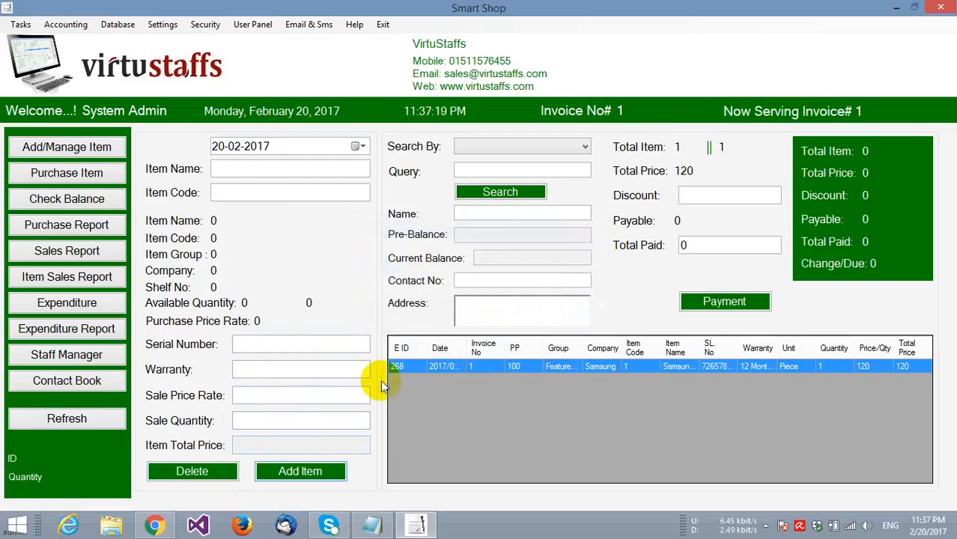
- Pay 150 on invoice 1 with 0 discount, leaving 30 change
click(690, 195)
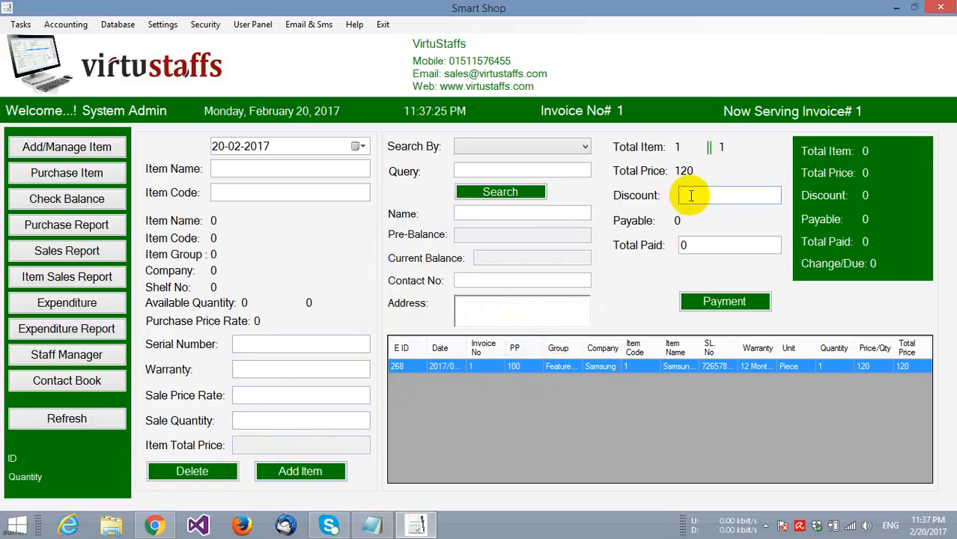
text(0)
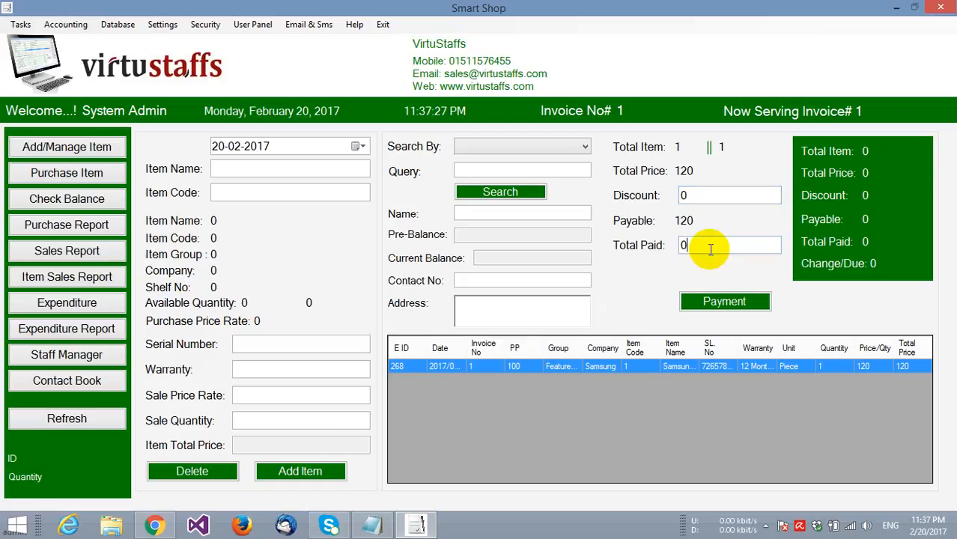
key(BackSpace)
text(150)
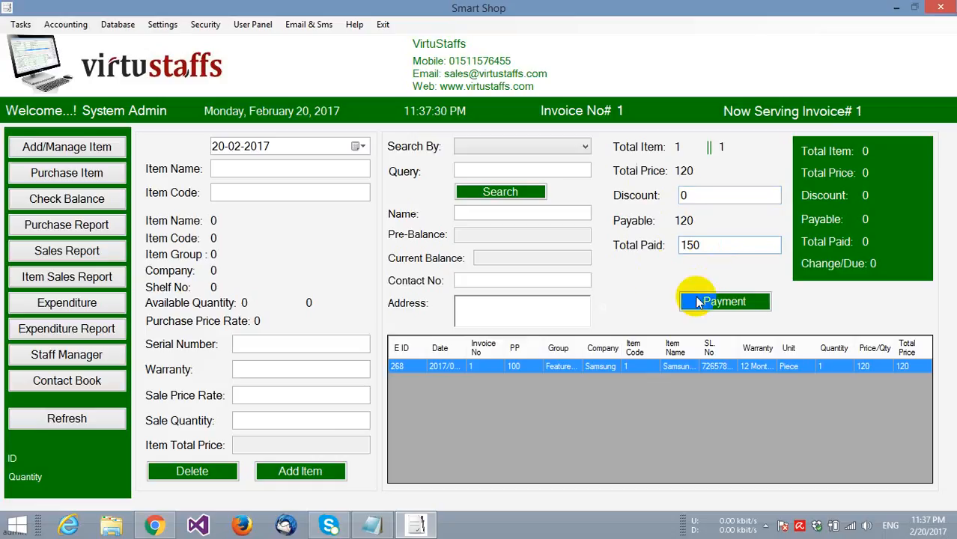
click(697, 301)
click(593, 313)
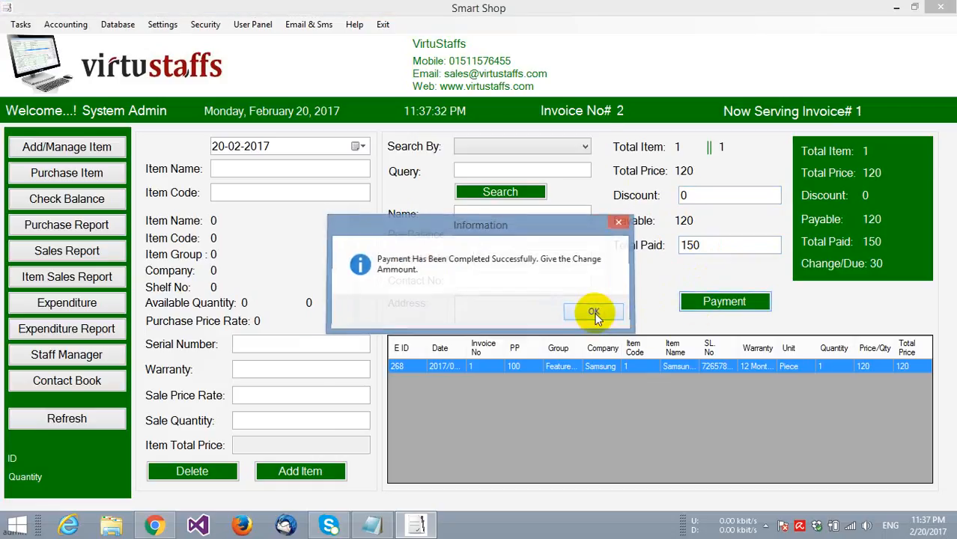
click(575, 367)
- View Invoice_Number_1.pdf at 100%, scroll through it, and close Adobe Reader
click(429, 43)
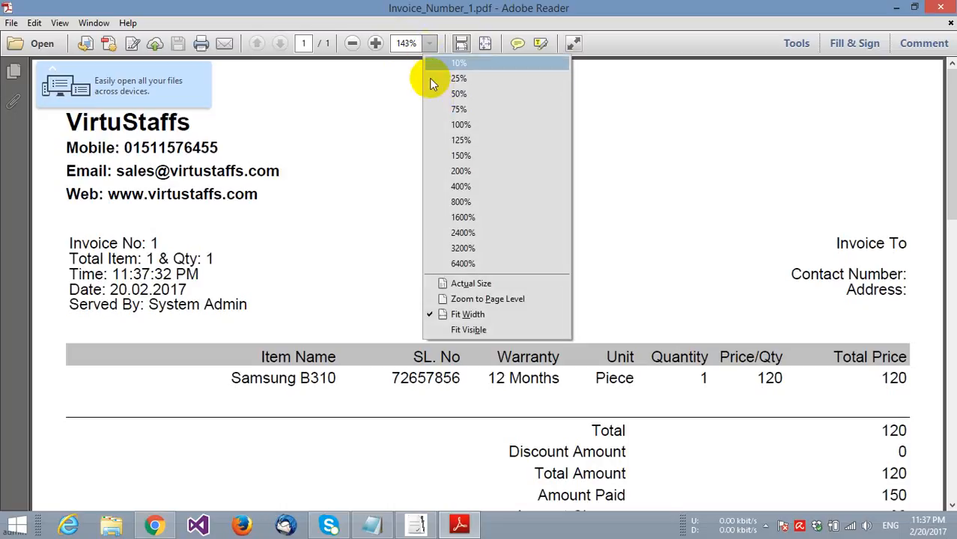
click(458, 124)
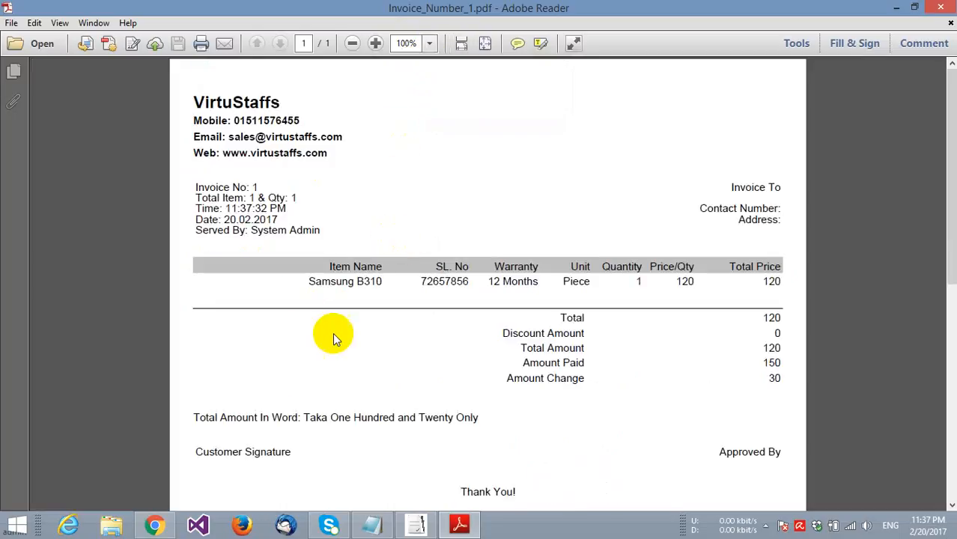
scroll(427, 330, down, 2)
scroll(427, 342, up, 2)
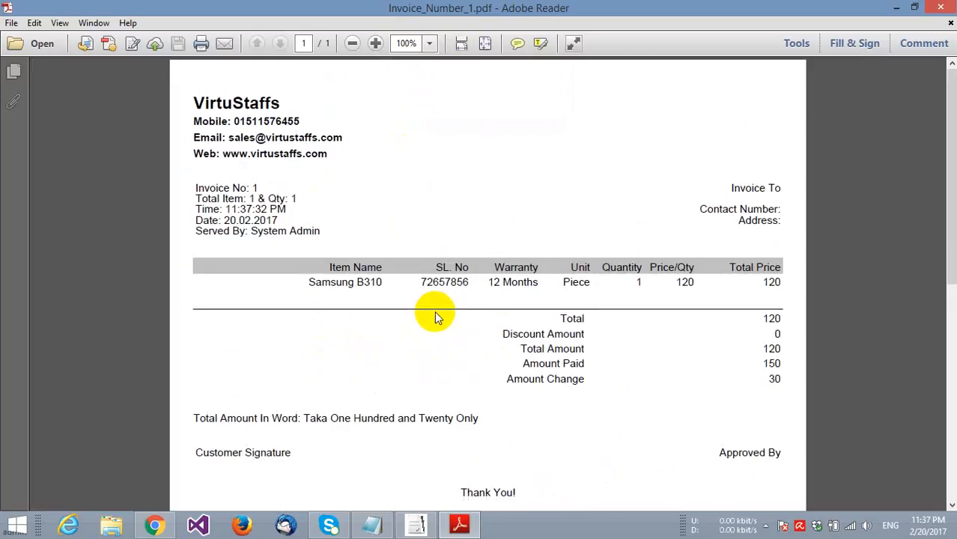
scroll(434, 315, down, 1)
scroll(446, 307, up, 1)
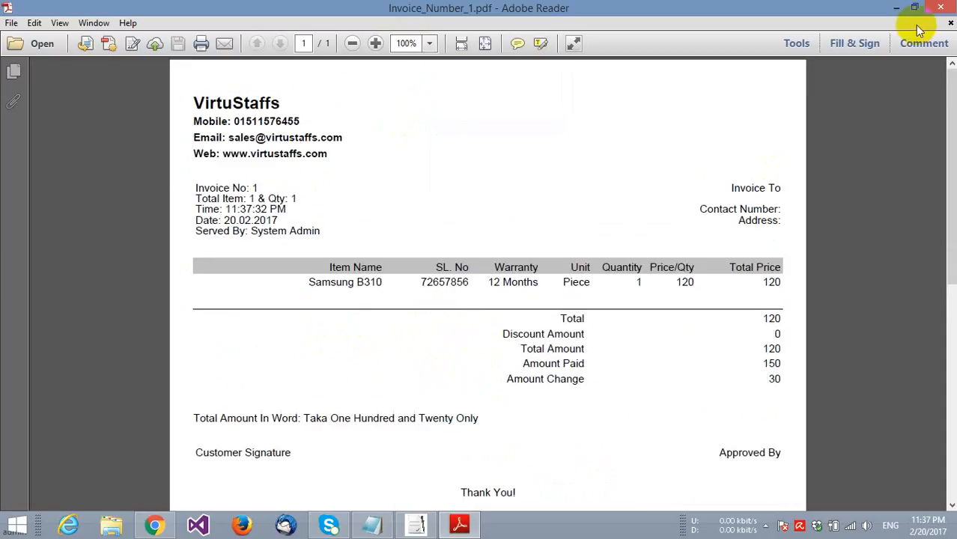
click(940, 8)
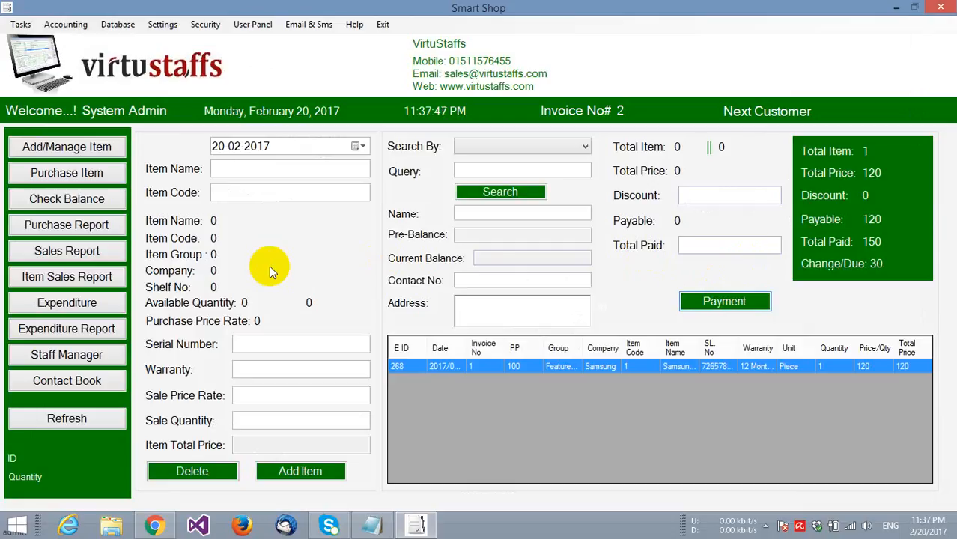
- Start a new Customer account, entering the customer's name
click(66, 24)
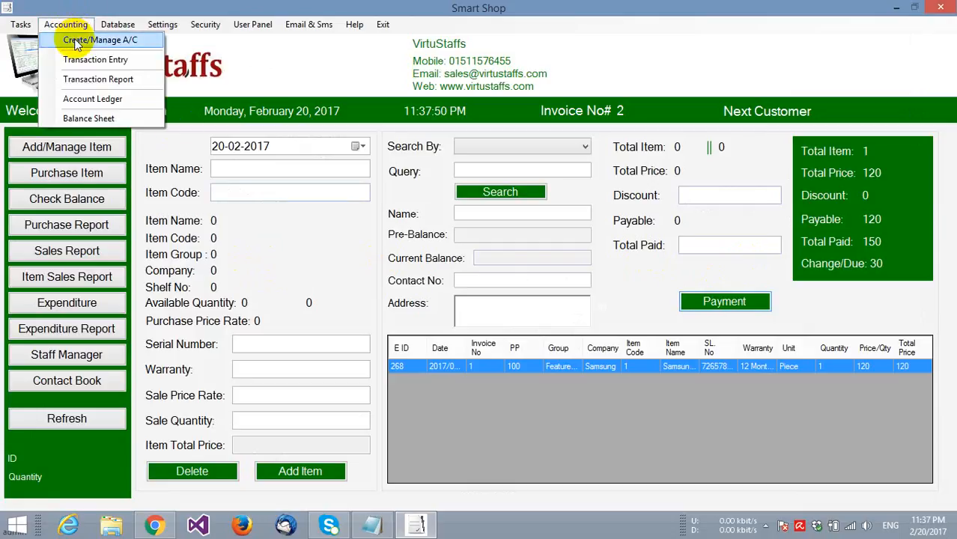
click(86, 39)
click(141, 161)
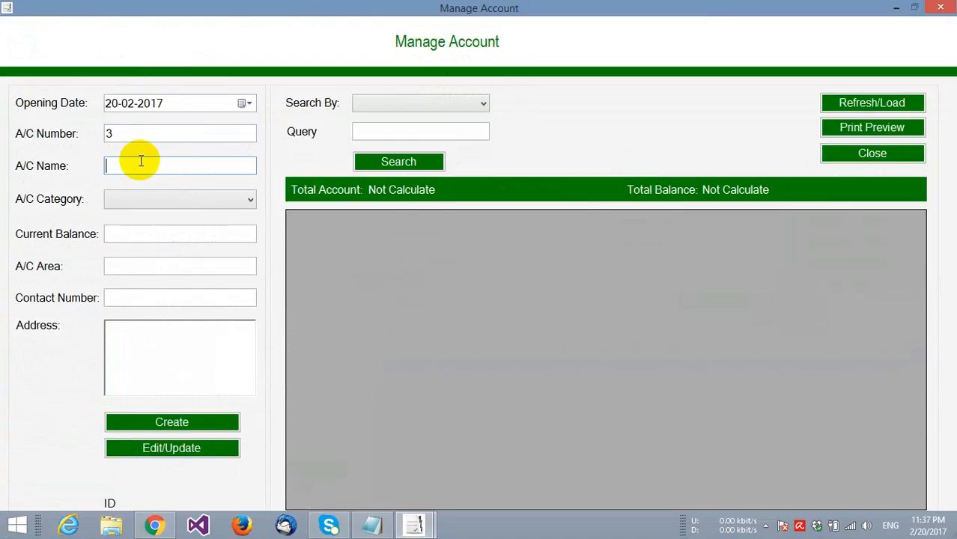
text(Jahir)
click(160, 196)
click(166, 218)
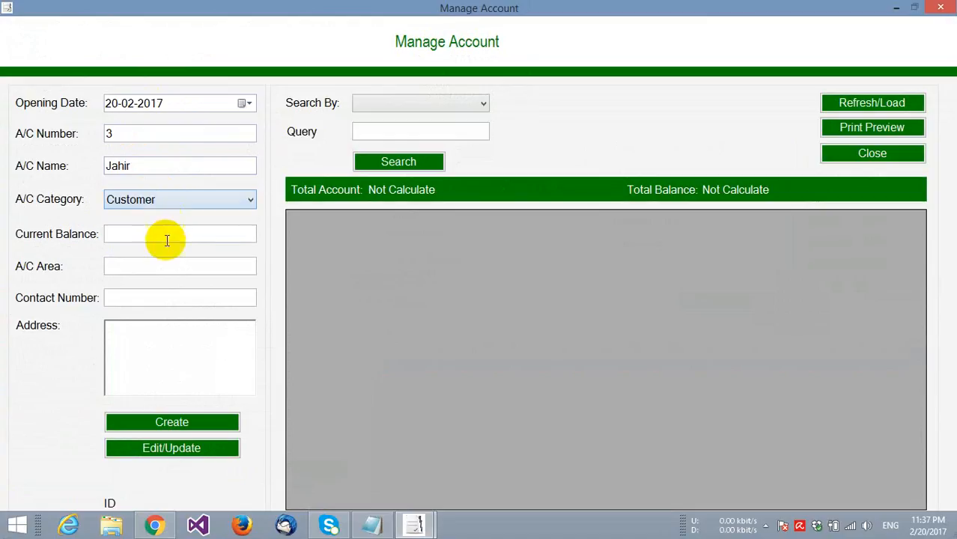
- Enter balance 0, area Bangladesh and the contact number, then create the account
click(166, 237)
text(0)
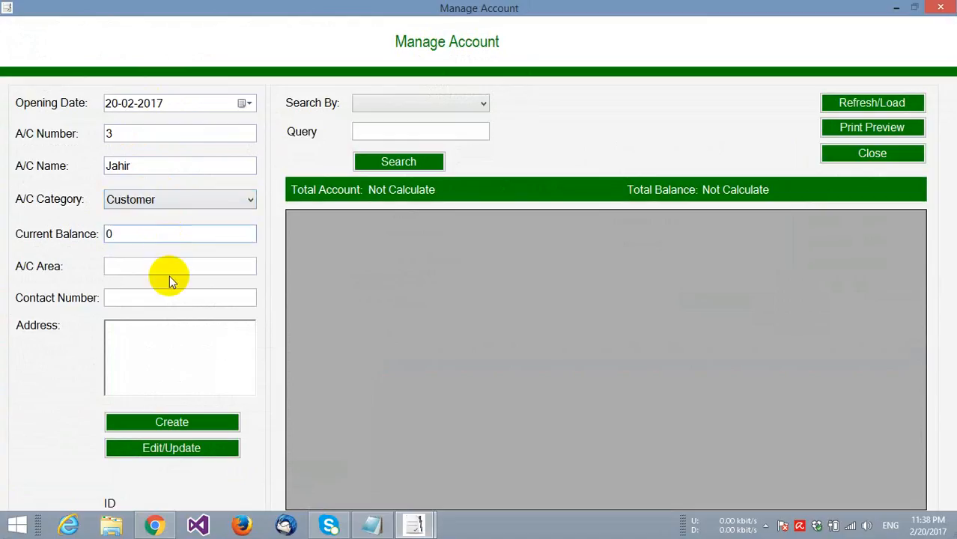
click(171, 270)
text(B)
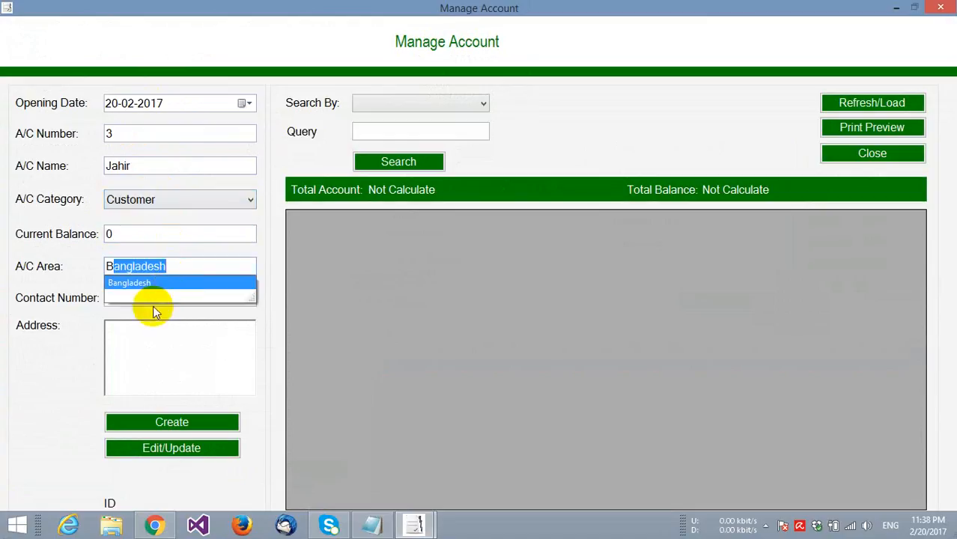
click(156, 299)
text(5865)
click(143, 344)
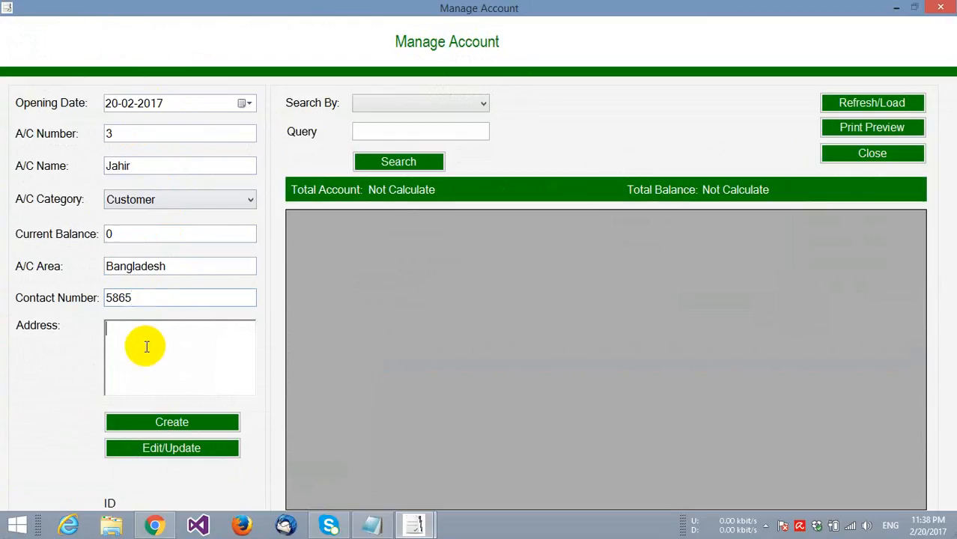
click(155, 420)
click(554, 311)
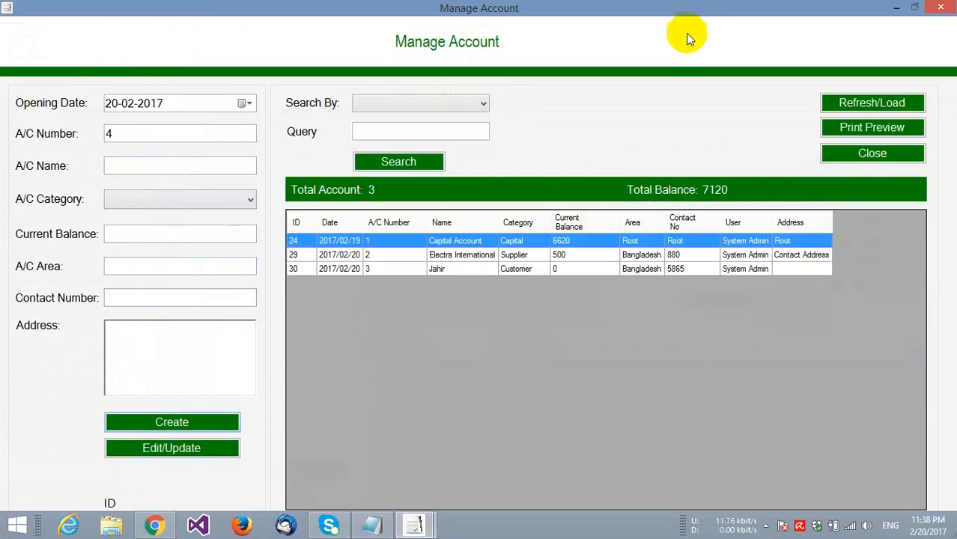
- Add one Microsoft Lumia 535 (code 2, serial 3464346, 24 Months warranty) to invoice 2
click(868, 154)
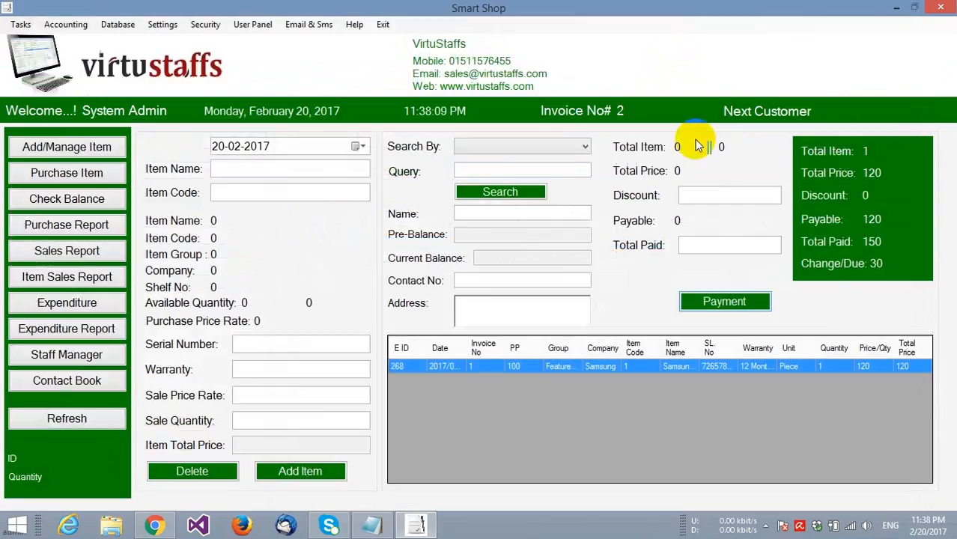
click(286, 192)
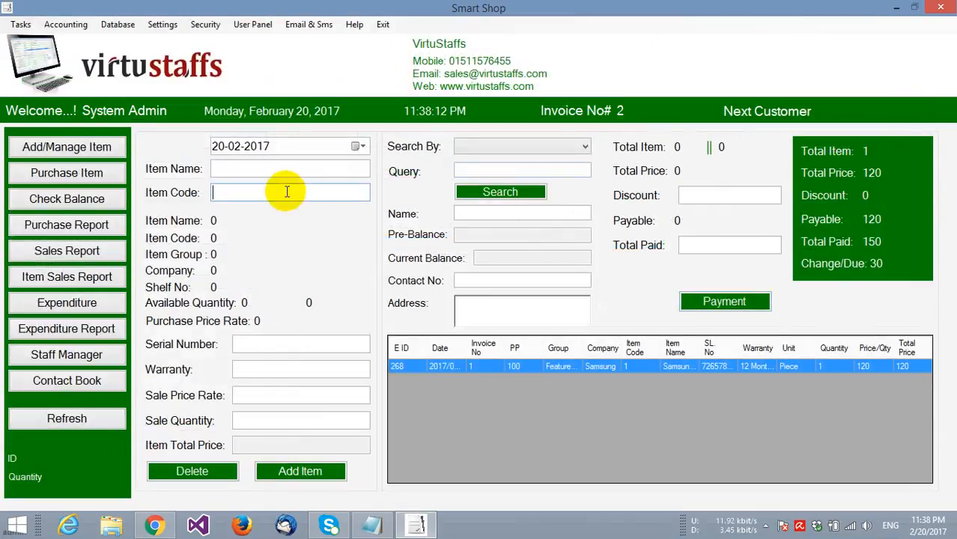
text(2)
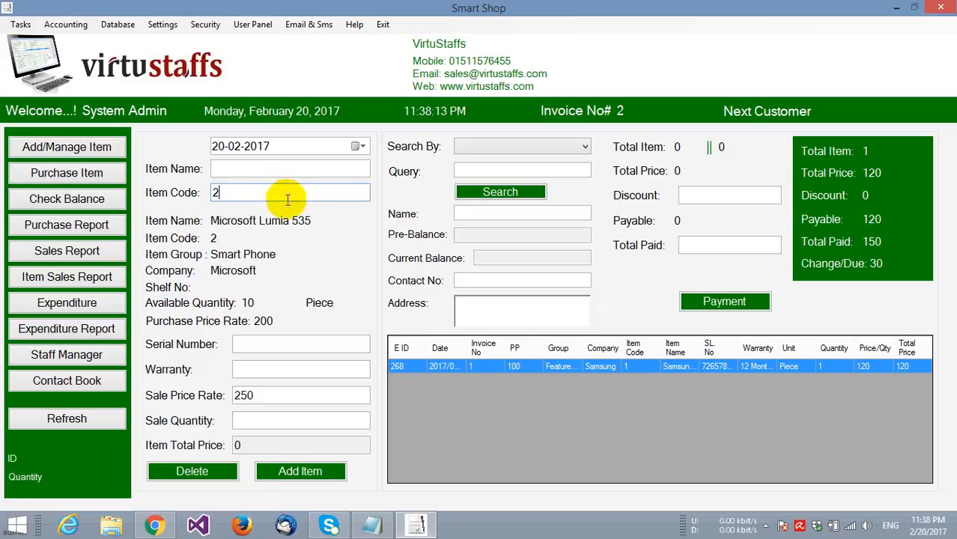
click(266, 348)
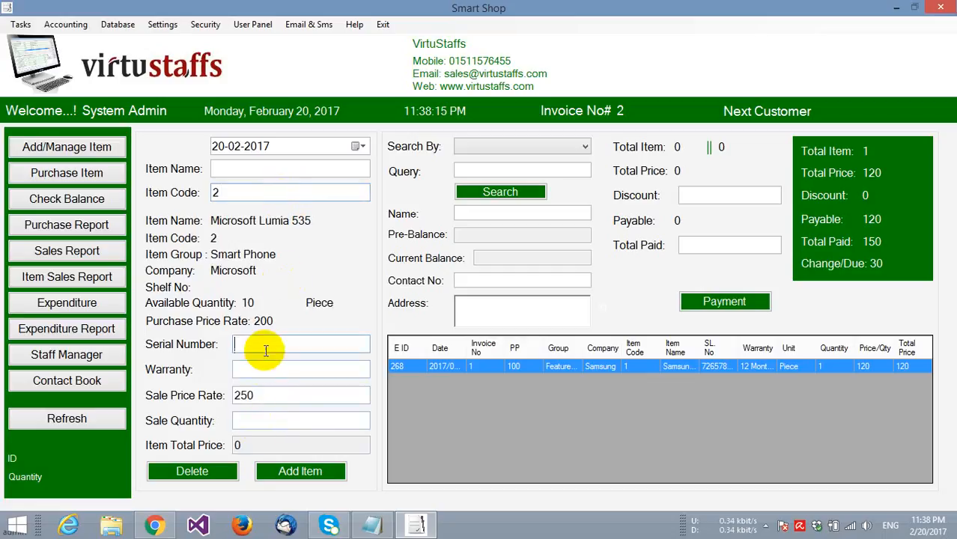
text(3464346)
click(267, 368)
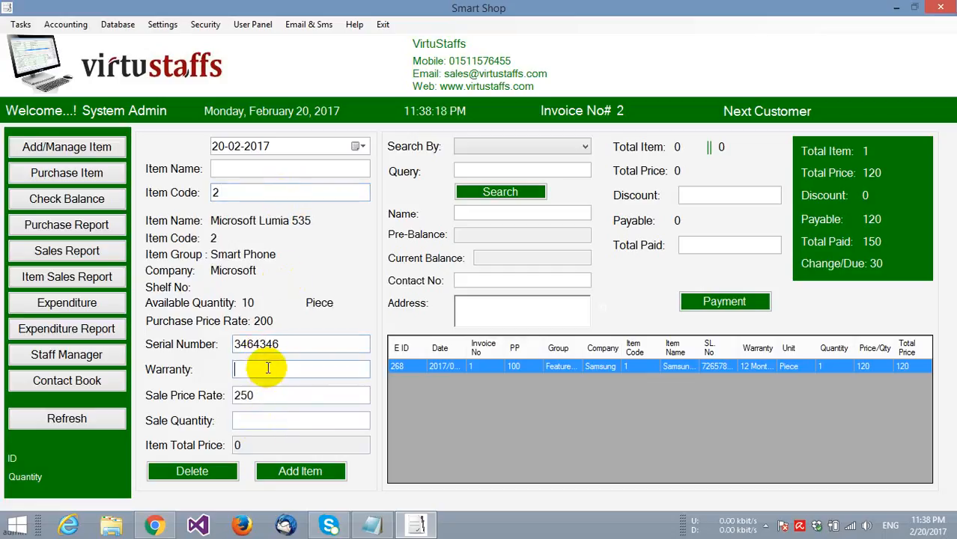
text(24 Months)
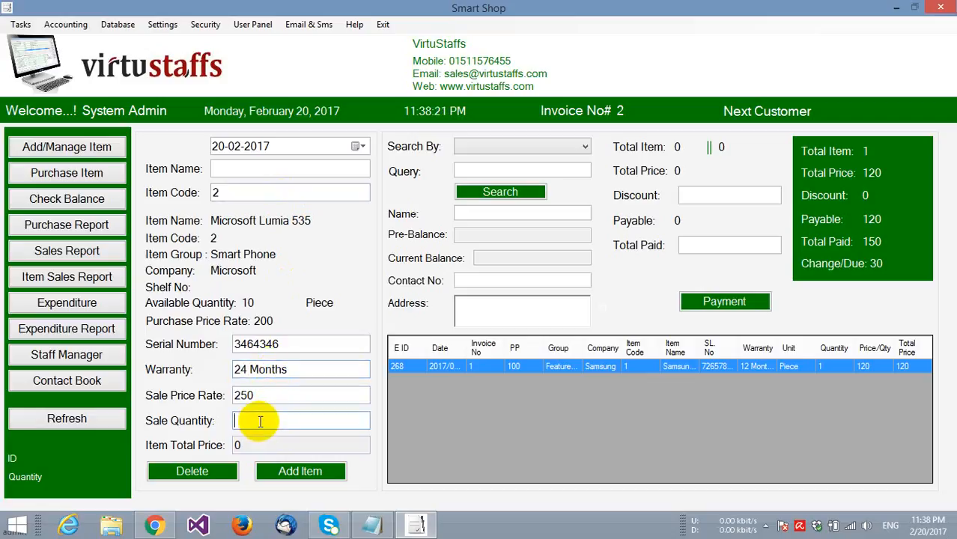
text(1)
click(281, 472)
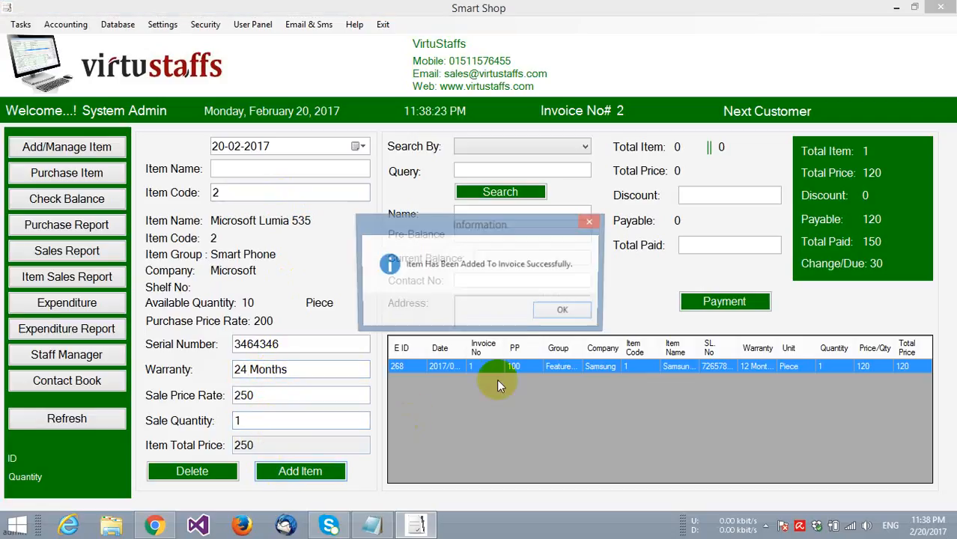
click(563, 312)
click(577, 146)
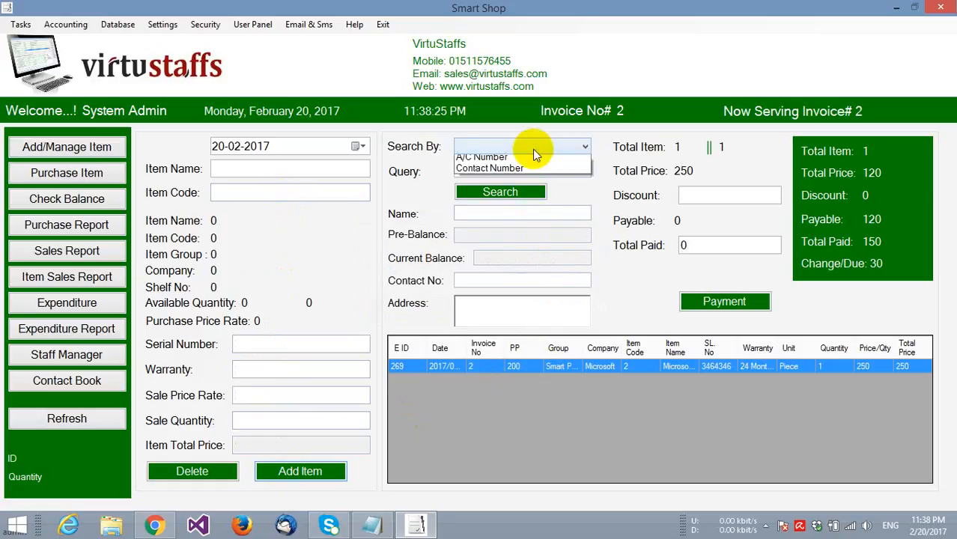
- Look up customer account 3 by account number for the sale
click(531, 170)
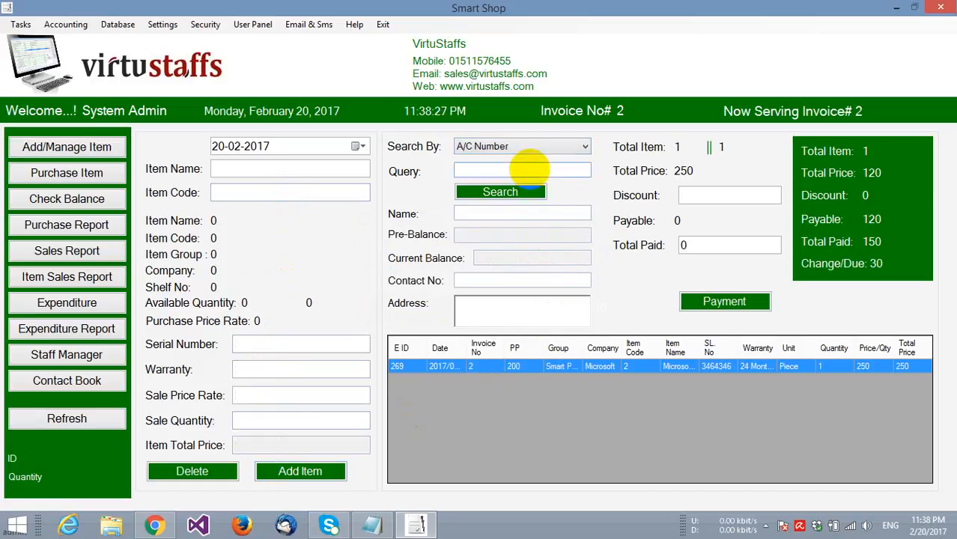
click(529, 170)
text(3)
click(500, 192)
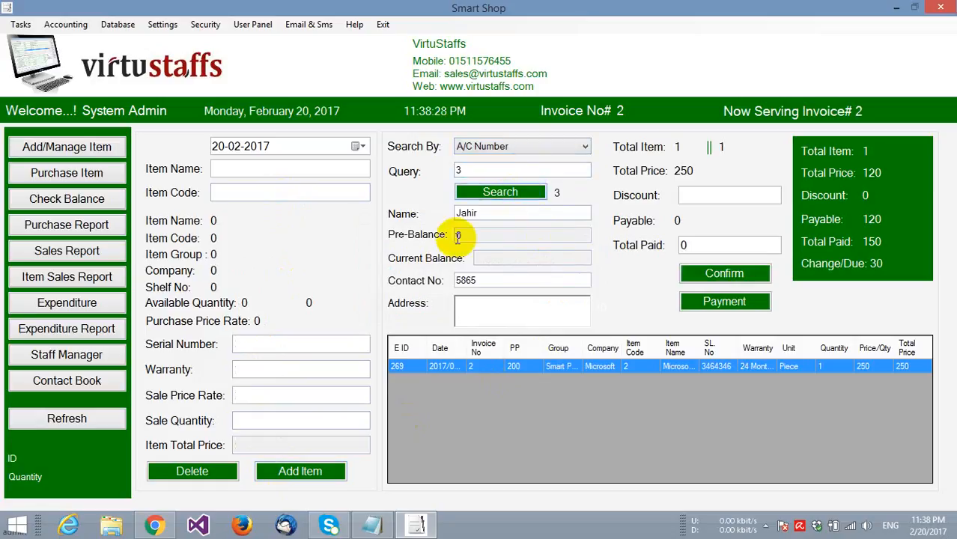
- Apply a 10 discount with 40 paid and complete payment for sales invoice 2
click(696, 196)
text(10)
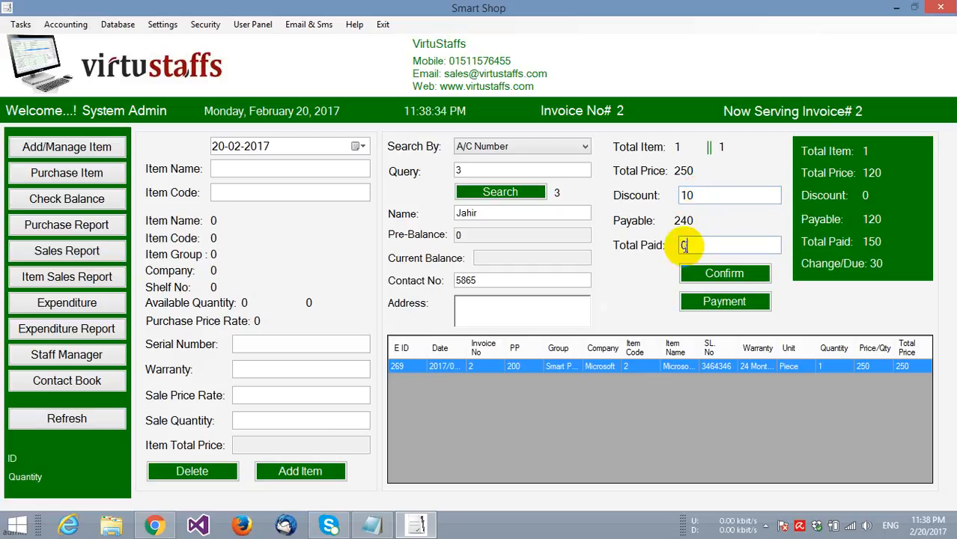
click(684, 246)
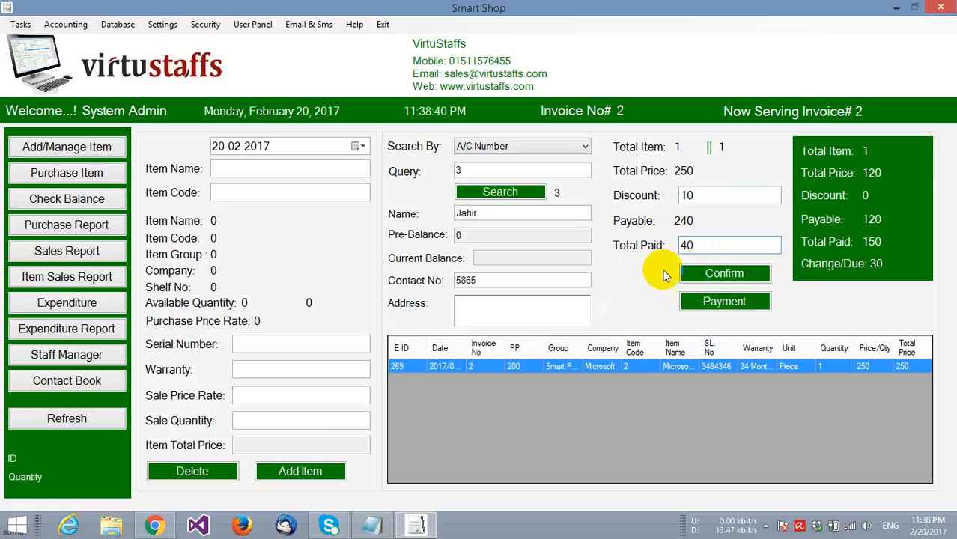
click(712, 275)
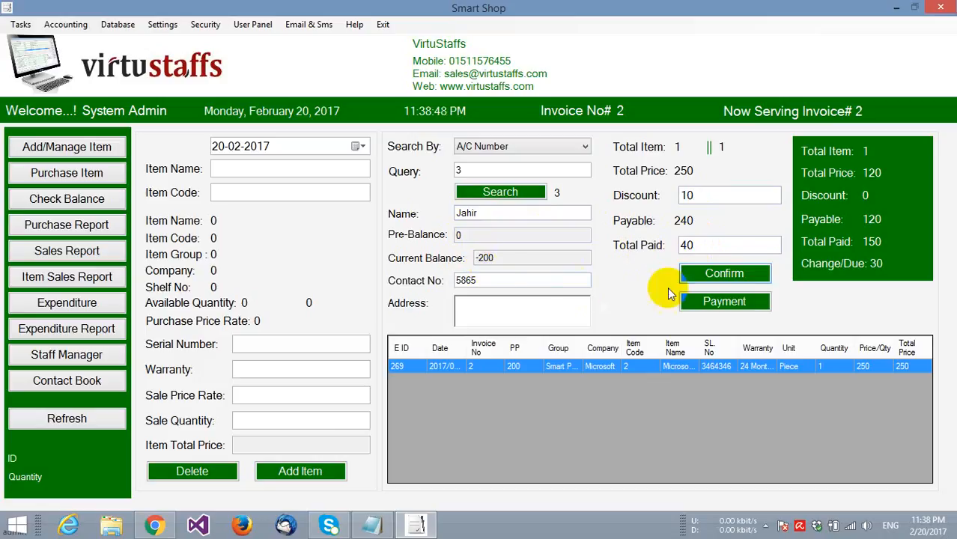
click(705, 301)
click(593, 312)
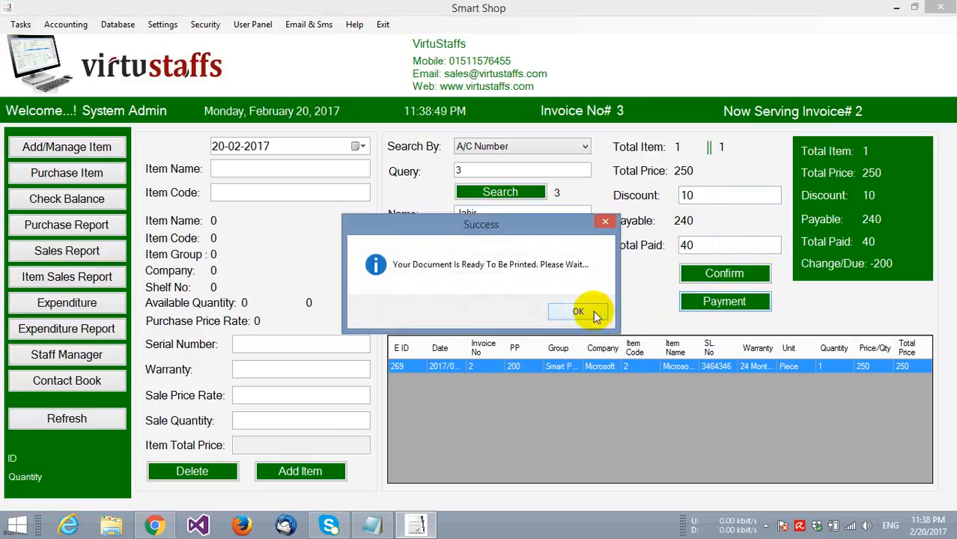
click(592, 313)
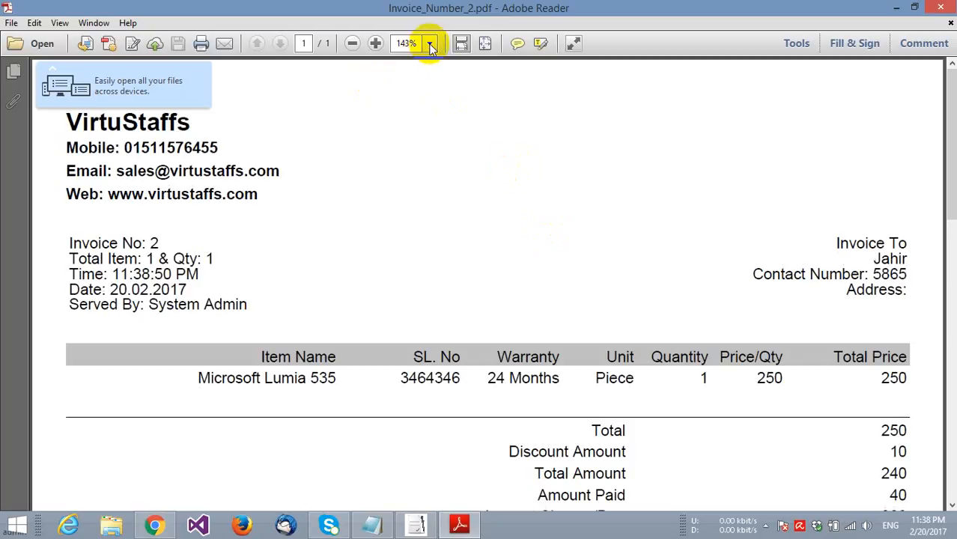
- Review the sales invoice PDF at 100% zoom, then close Adobe Reader
click(429, 42)
click(457, 126)
scroll(304, 221, down, 2)
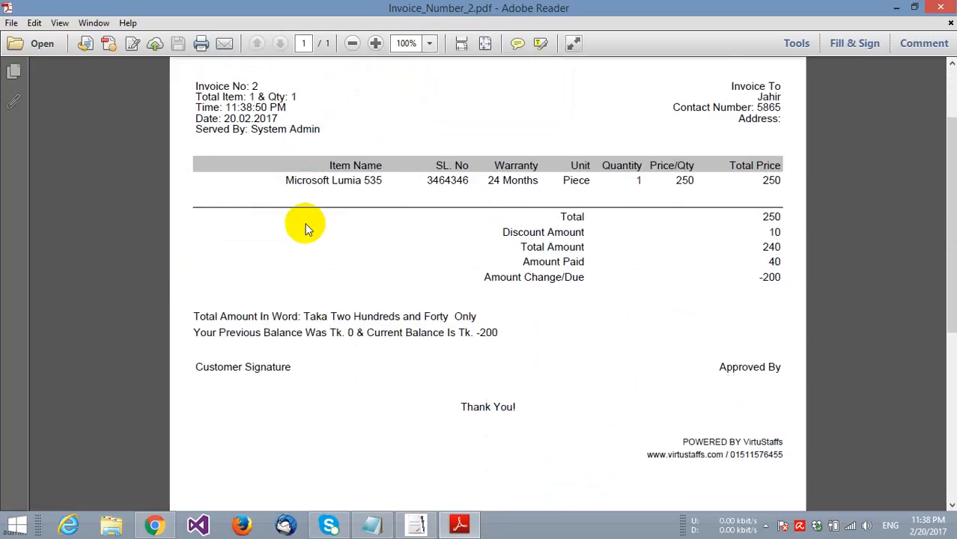
scroll(305, 229, up, 3)
click(933, 9)
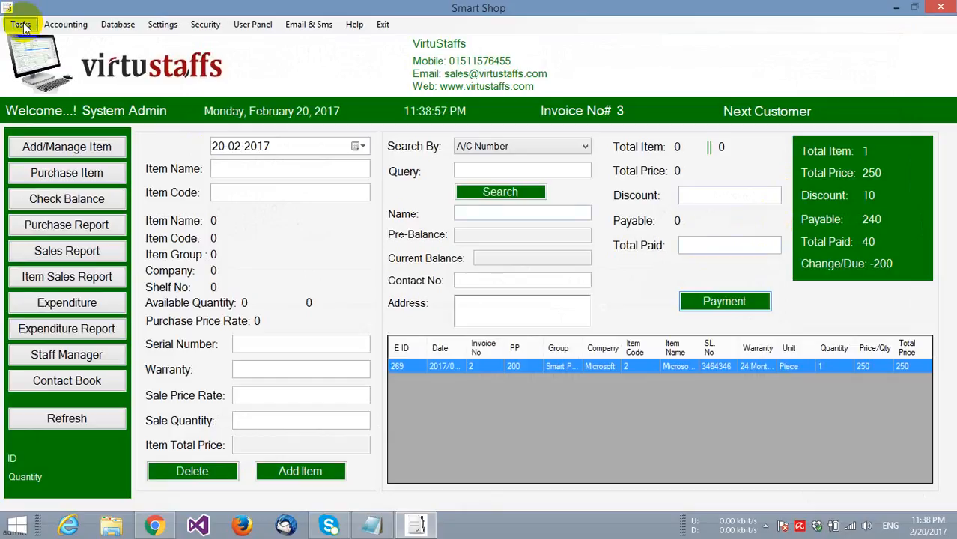
- Start a new entry via Tasks > Sales Return > Sales Return Item
click(20, 24)
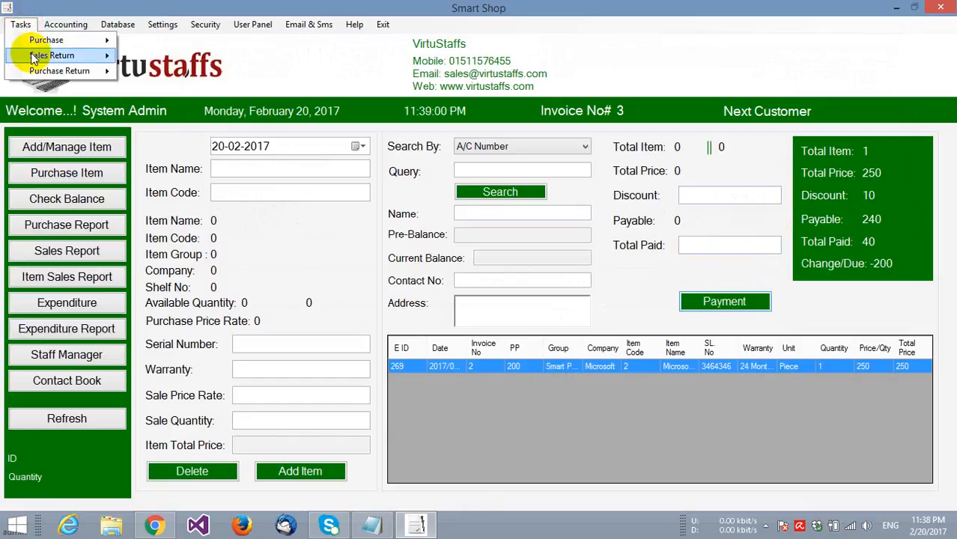
mouse_move(33, 69)
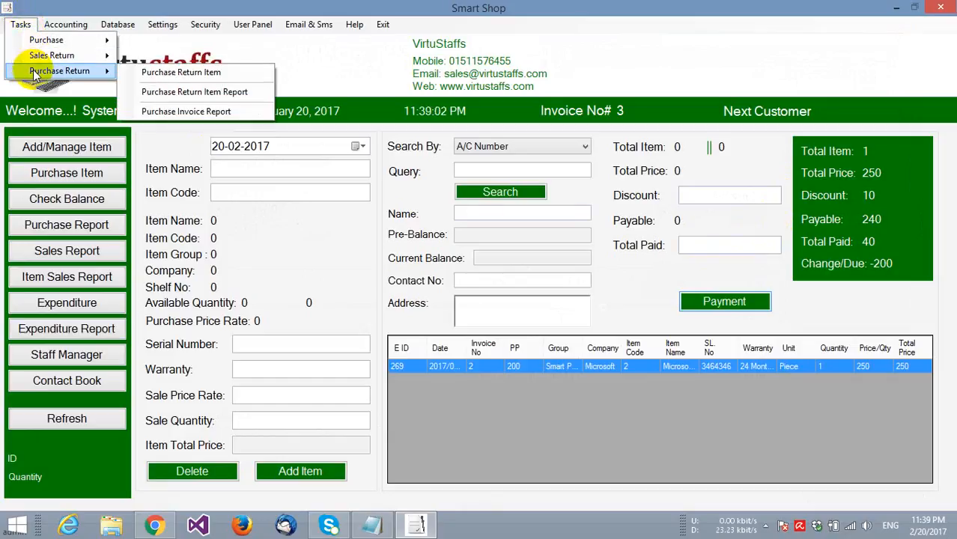
mouse_move(68, 55)
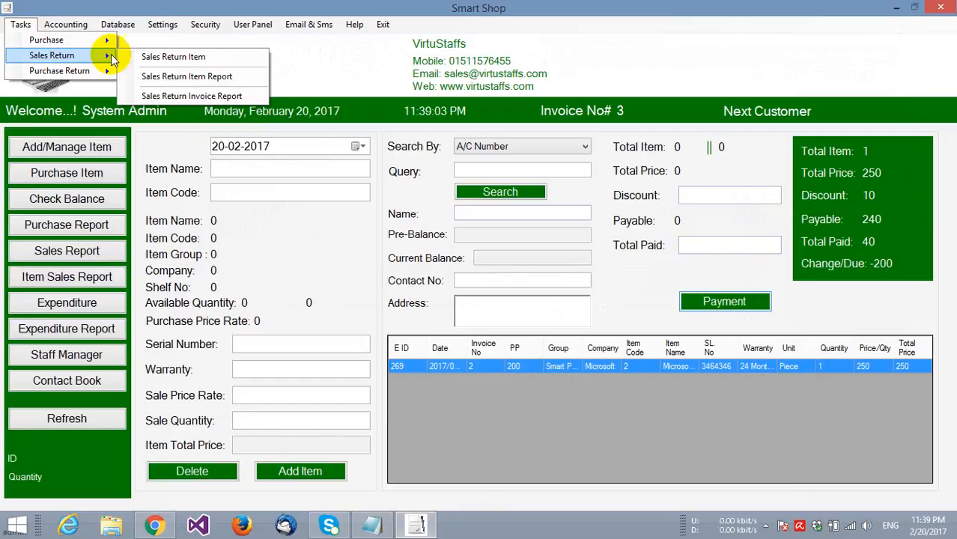
click(169, 62)
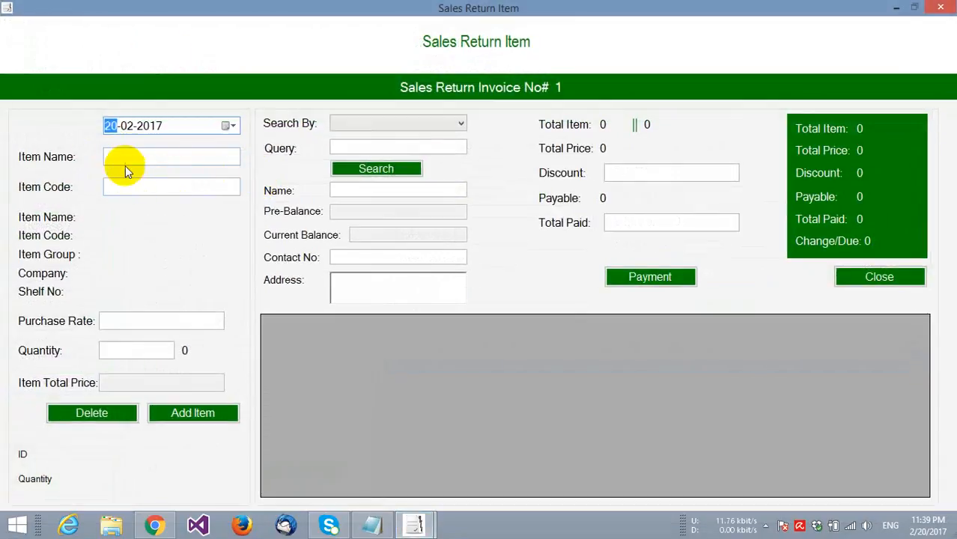
- Add item code 1 (Samsung B310, rate 100) with quantity 1 to the return list
click(124, 186)
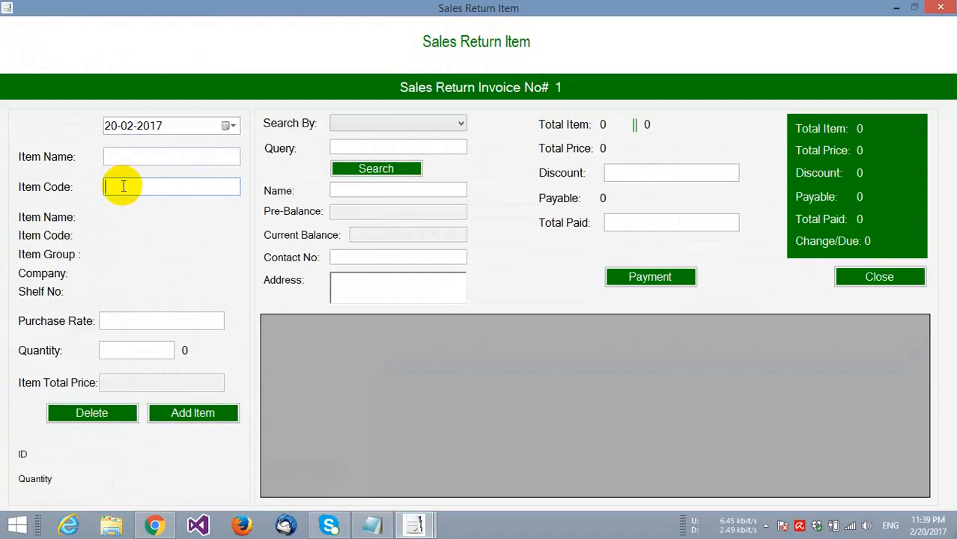
text(1)
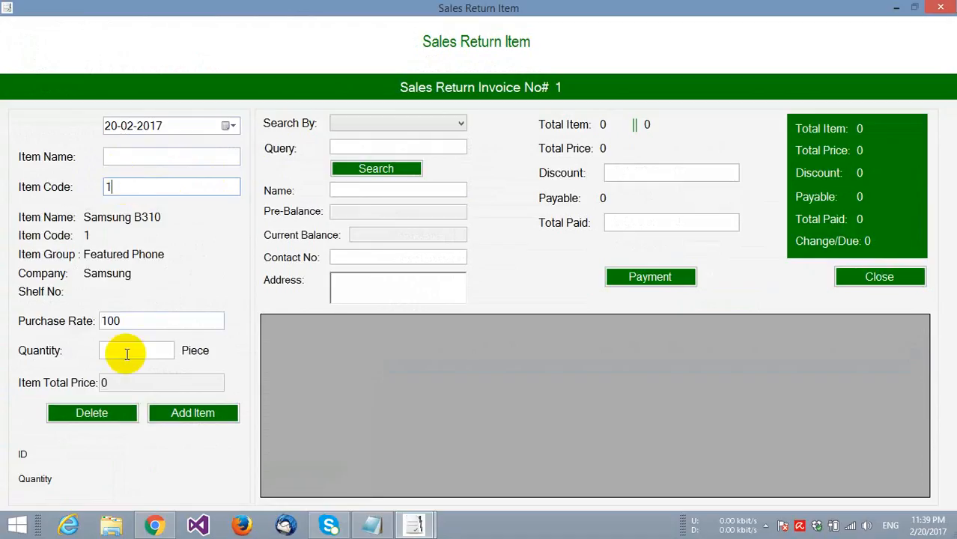
drag(118, 322, 96, 322)
click(127, 321)
click(131, 321)
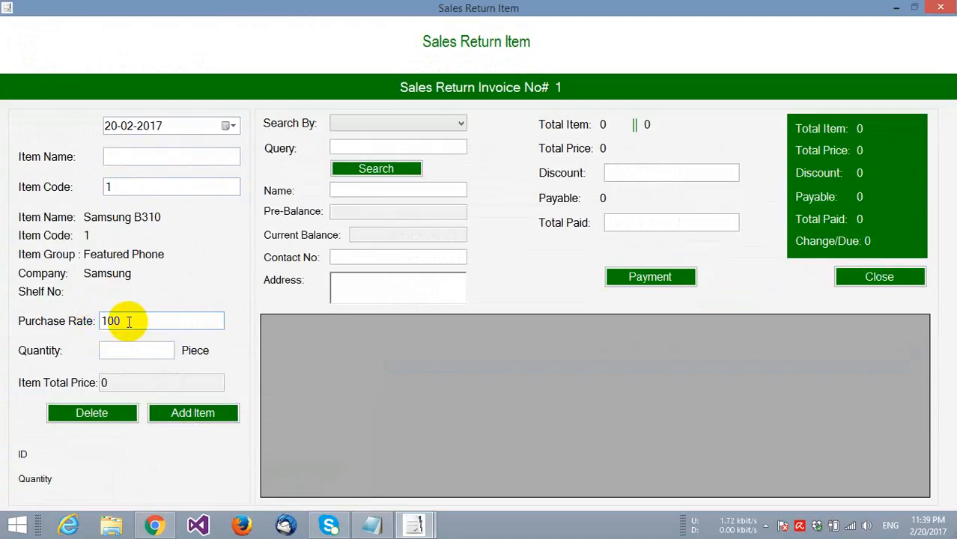
click(129, 349)
text(1)
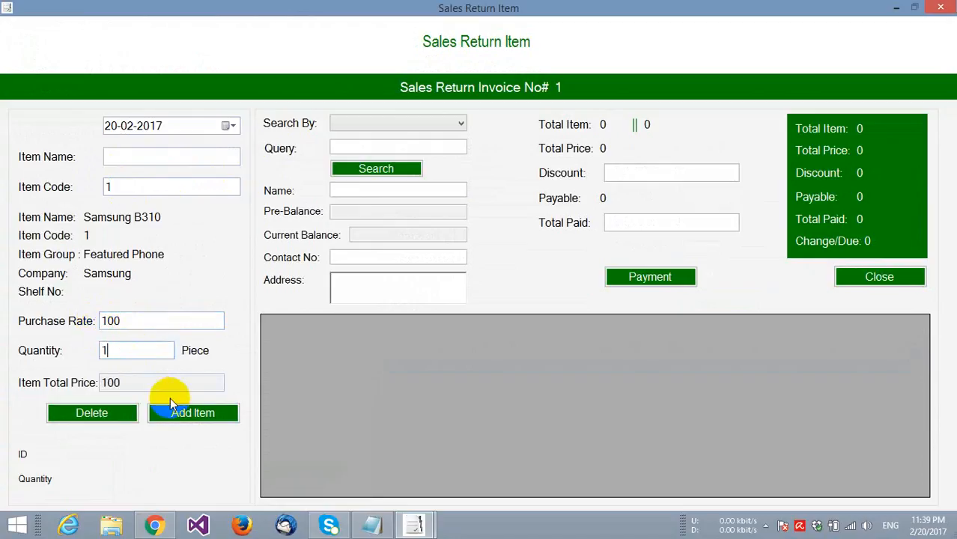
click(176, 412)
click(548, 314)
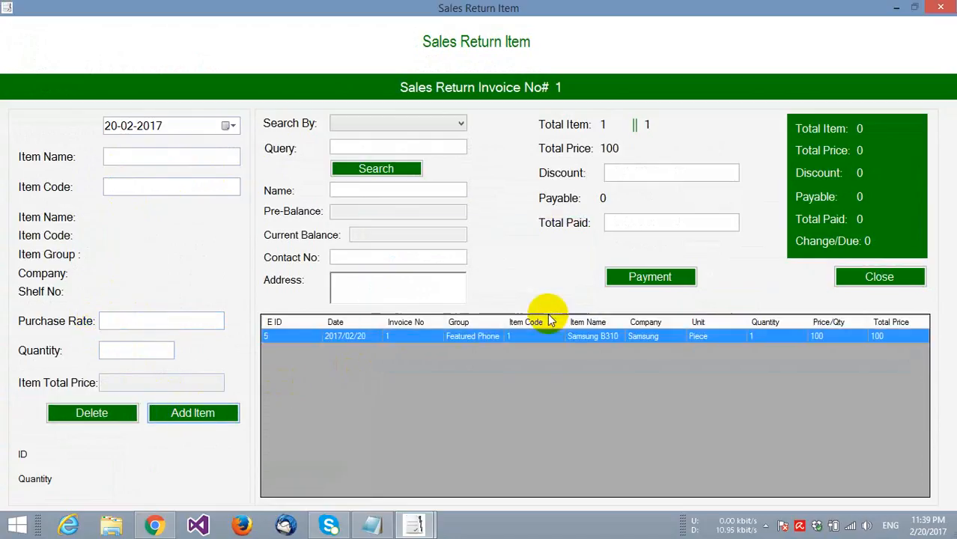
- Complete payment for the sales return with discount 0 and 100 paid
click(615, 172)
text(0)
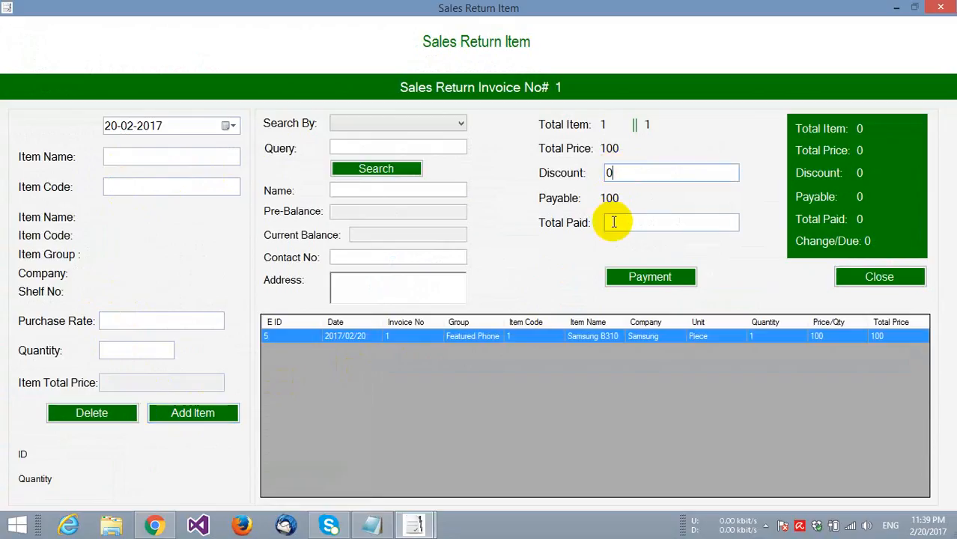
click(613, 222)
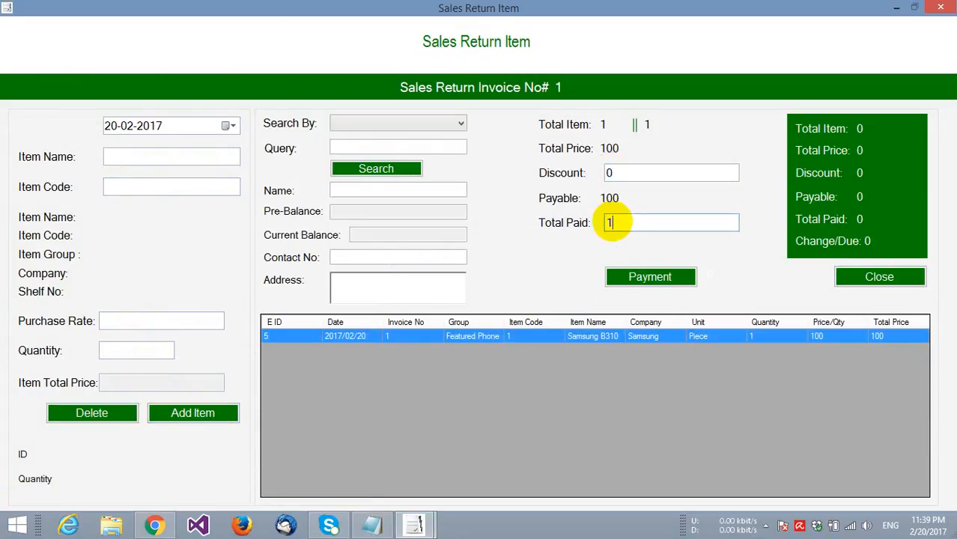
click(630, 275)
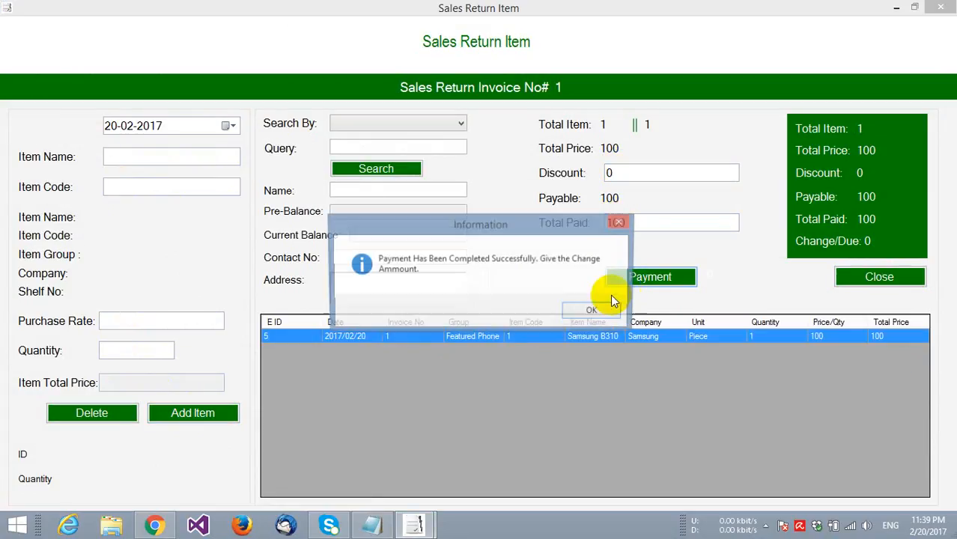
click(607, 311)
click(568, 307)
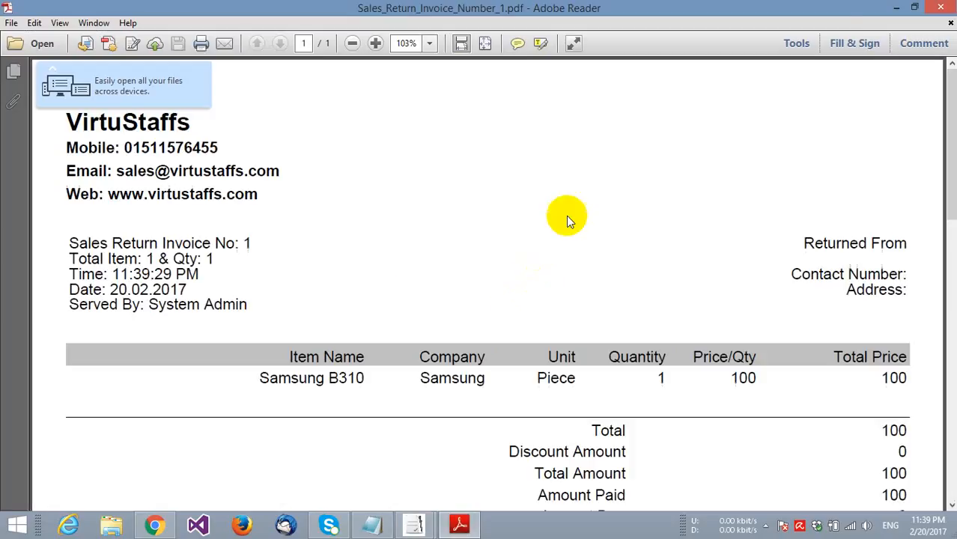
- Close the Sales Return Invoice 1 PDF and the sales return form
click(936, 9)
click(860, 271)
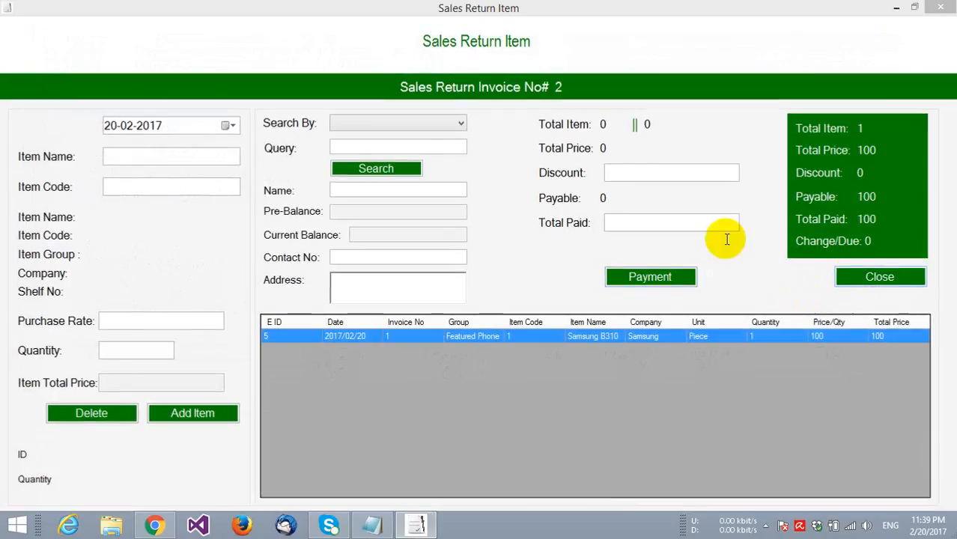
click(20, 25)
- Start a purchase return and add item code 2 (Microsoft Lumia 535), quantity 1
mouse_move(60, 72)
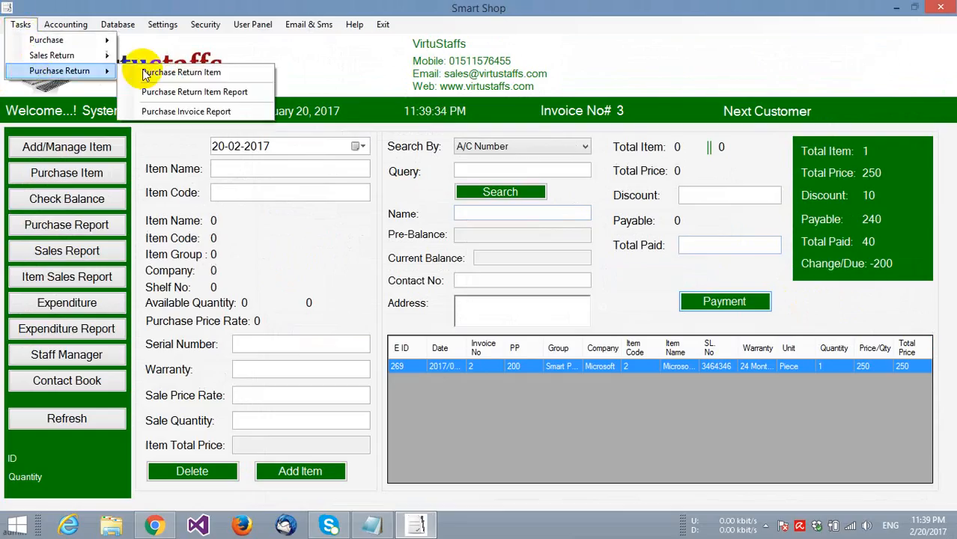
click(148, 72)
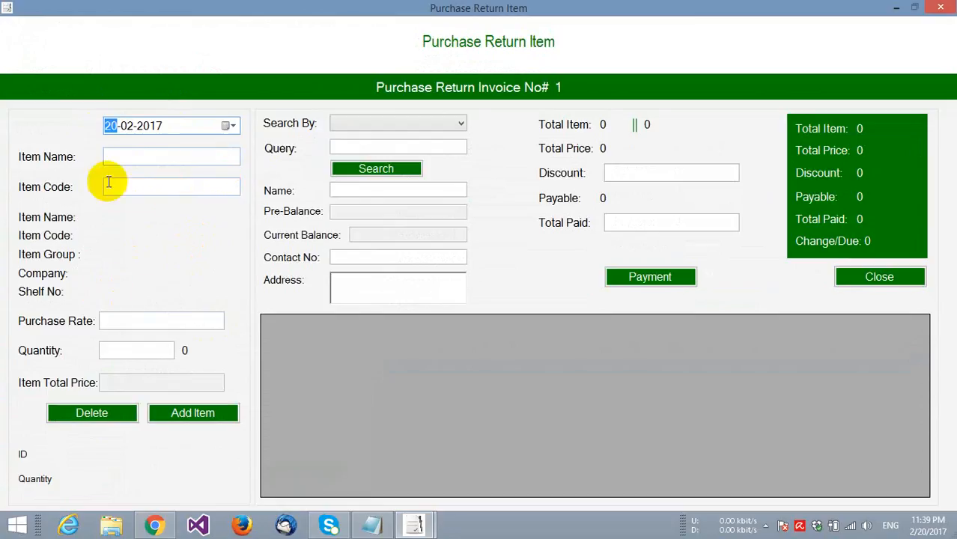
click(136, 190)
text(2)
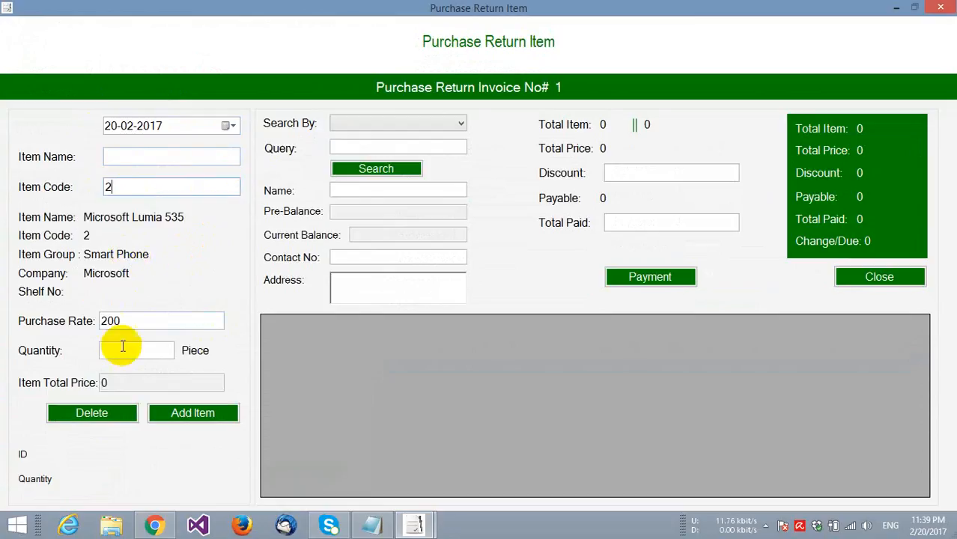
click(122, 350)
text(1)
click(159, 413)
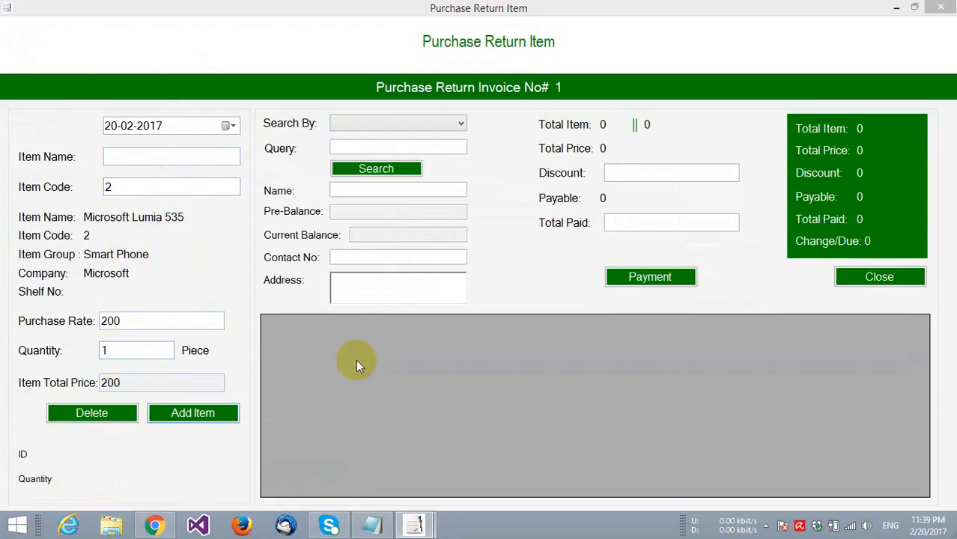
click(558, 309)
- Pay the return with discount 0 and 200 paid, then close the Purchase Return Invoice 1 PDF
click(631, 172)
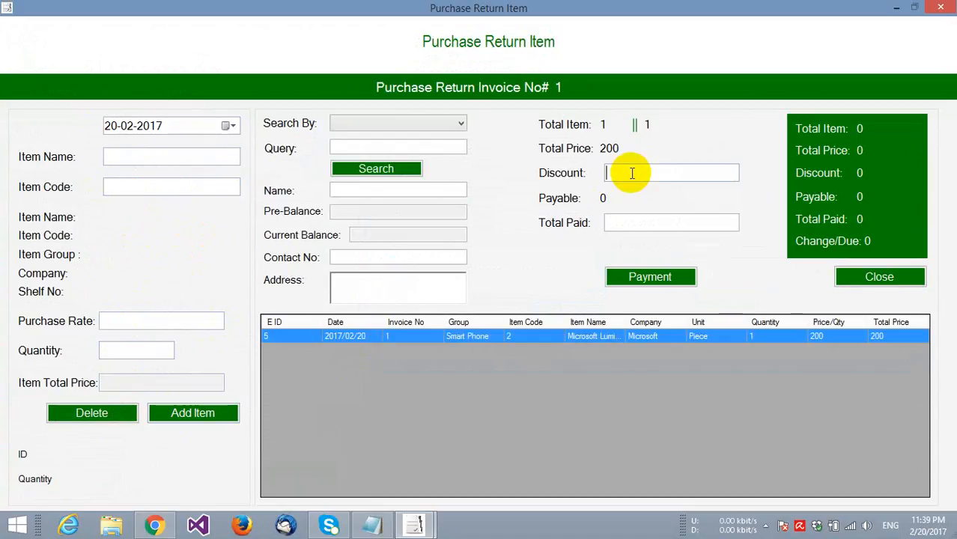
text(0)
click(611, 224)
text(20)
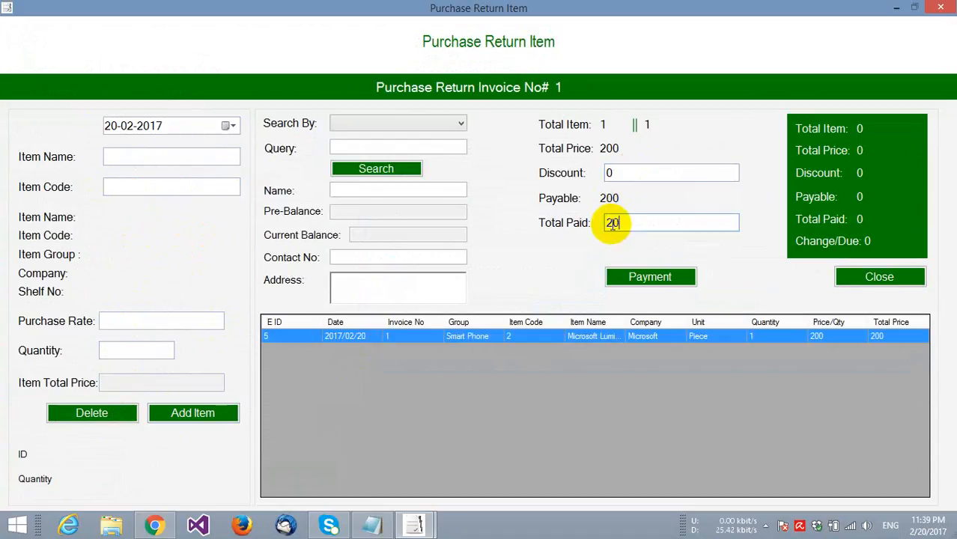
text(0)
click(630, 287)
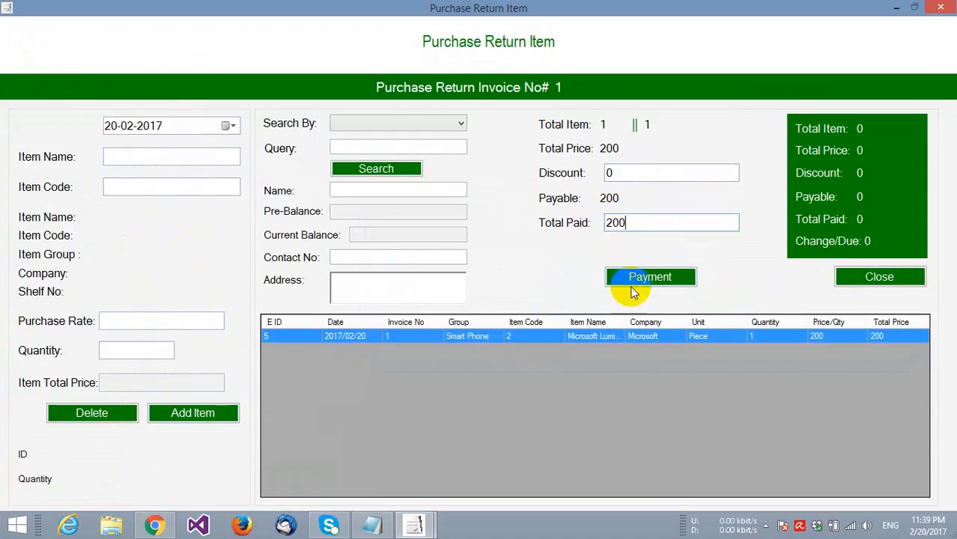
click(627, 279)
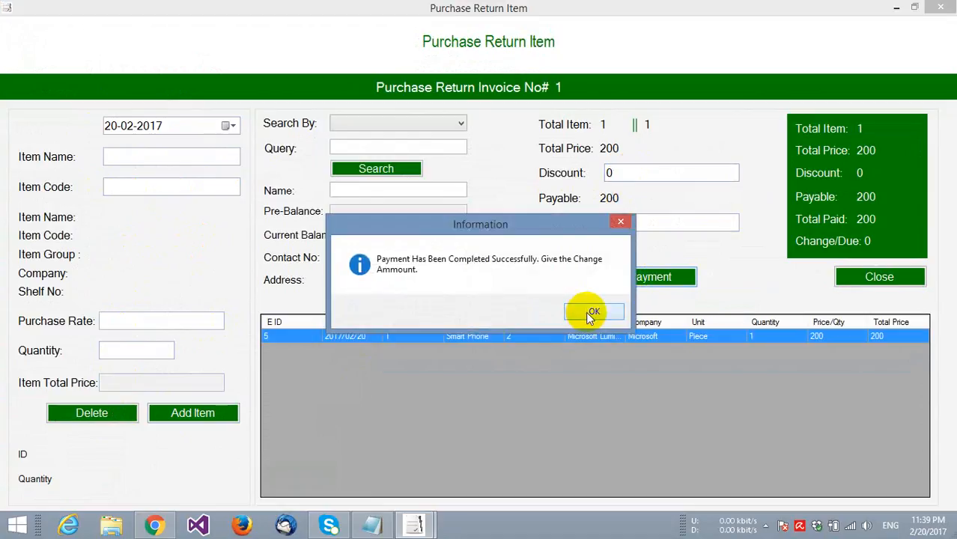
click(591, 313)
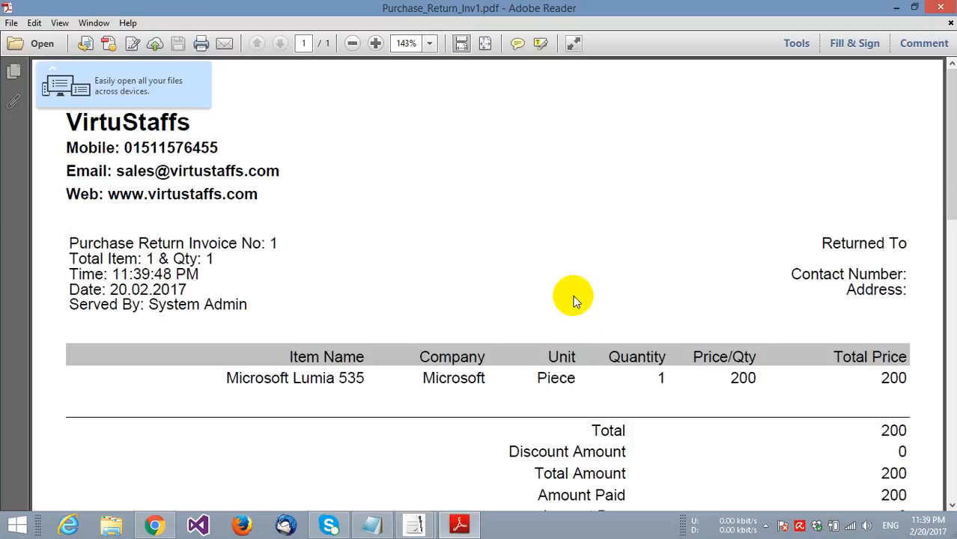
click(932, 15)
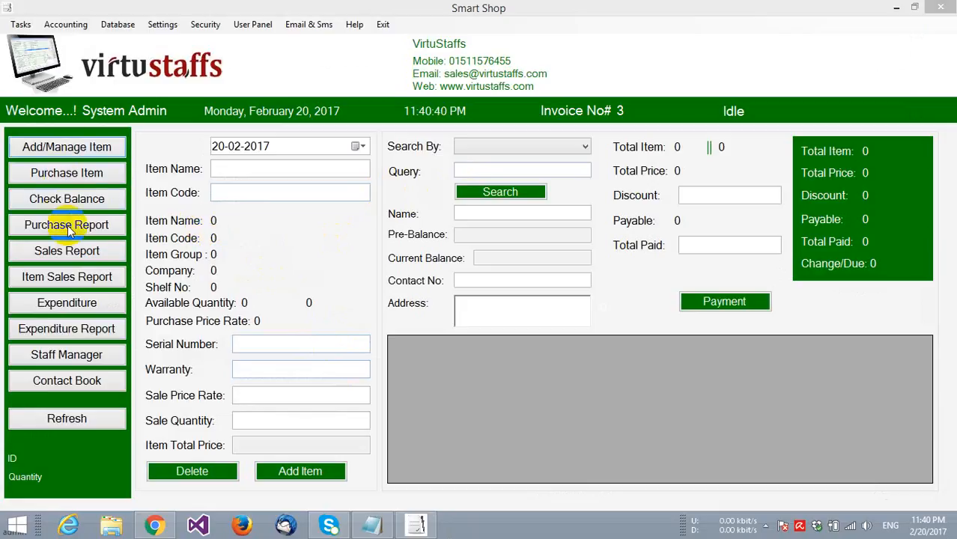
- Check the Sales Report's search options, then close the report
click(71, 252)
click(888, 105)
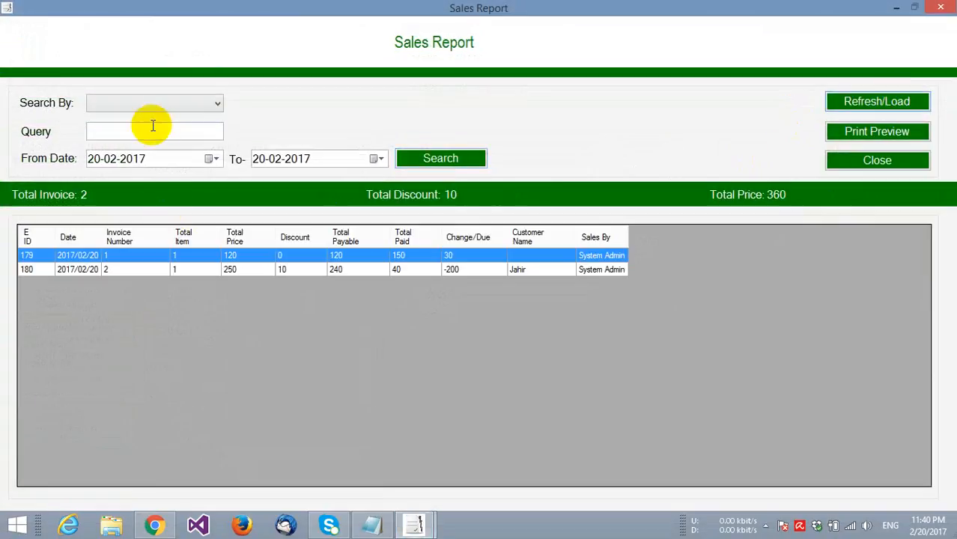
click(162, 103)
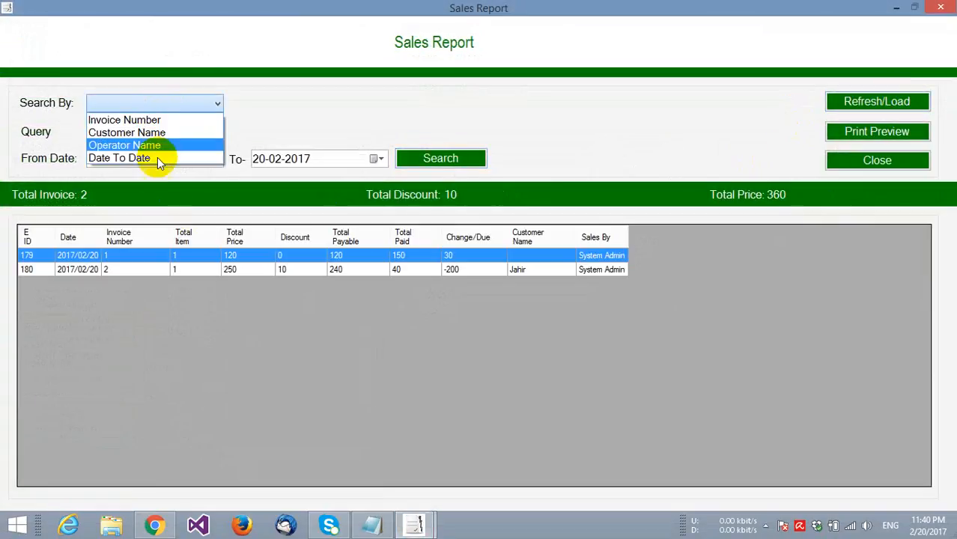
click(433, 125)
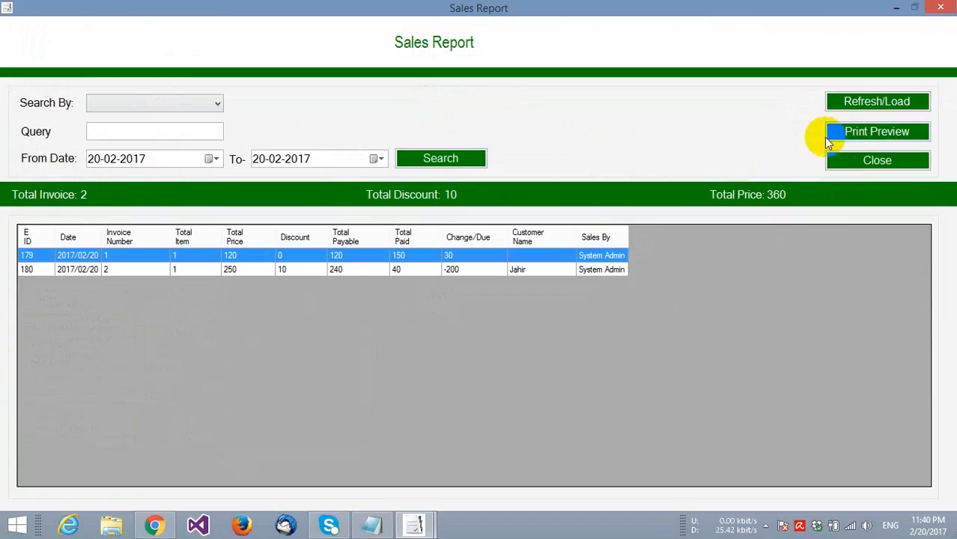
click(852, 162)
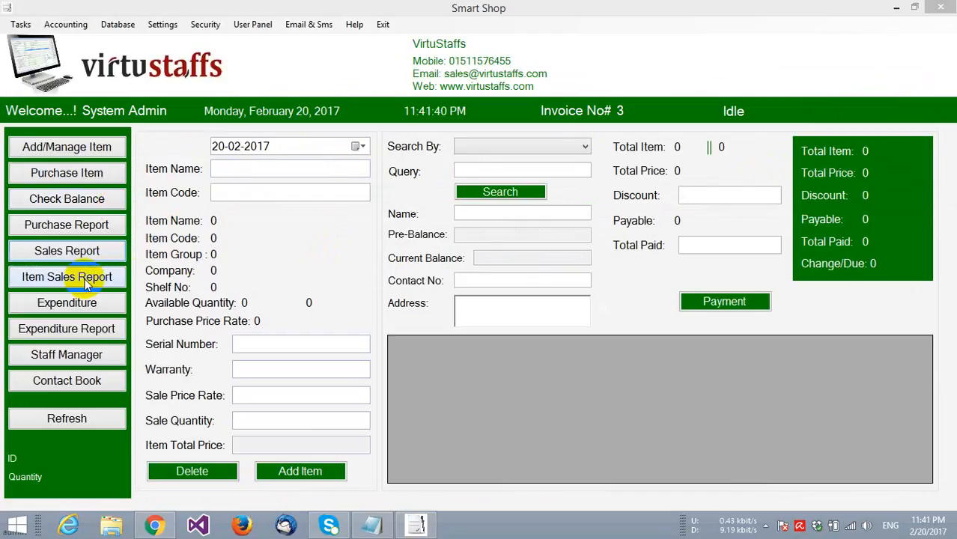
- Load the Item Sales Report data and close it
click(85, 279)
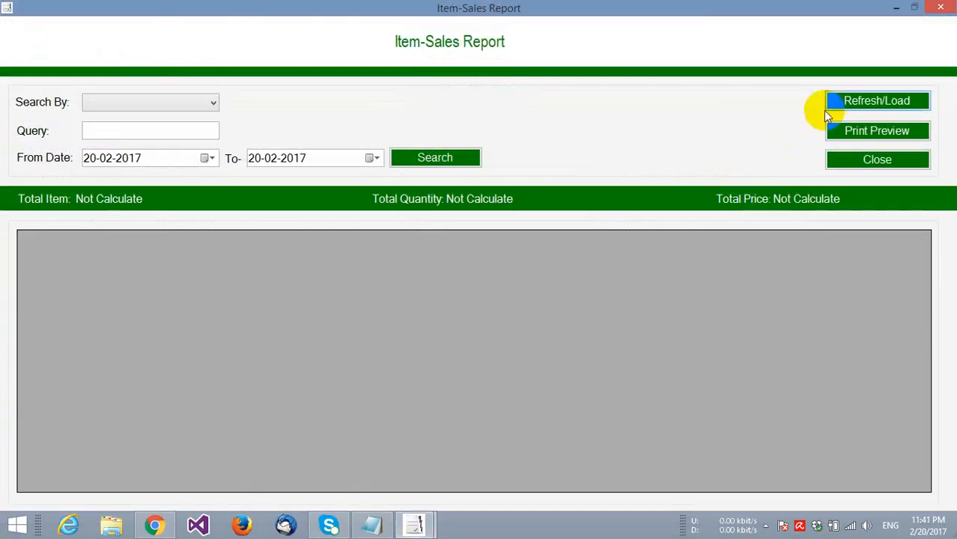
click(833, 100)
click(855, 160)
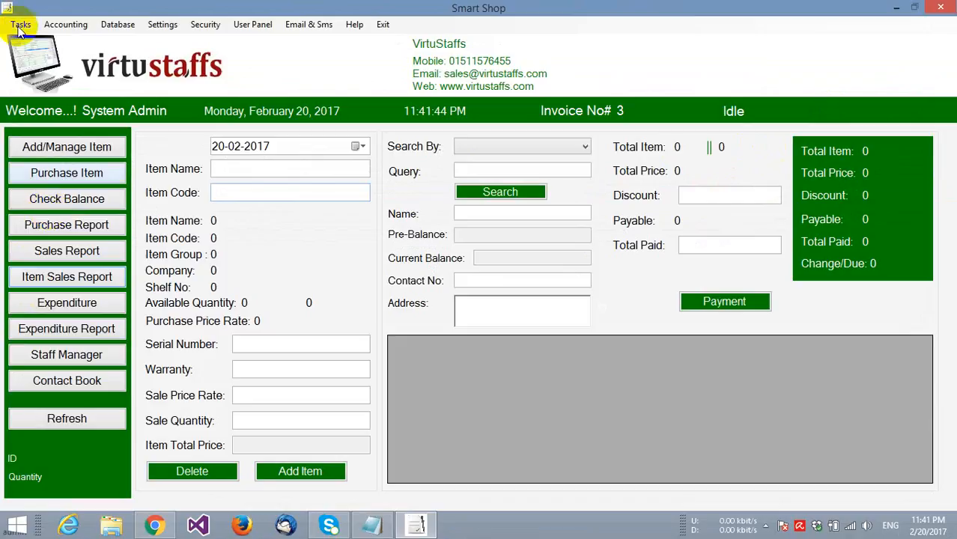
- Browse the Tasks menu, then bring up the Accounting menu
click(21, 24)
mouse_move(30, 60)
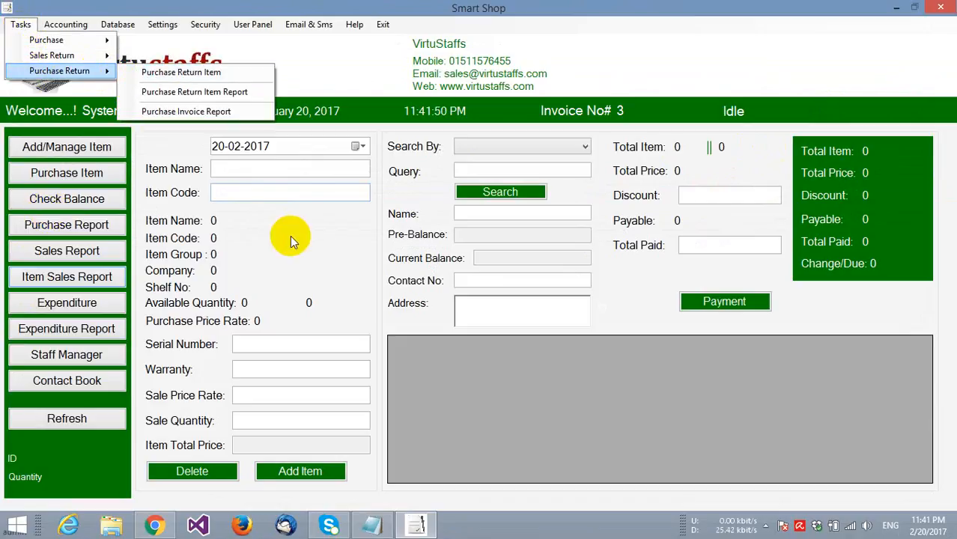
click(621, 298)
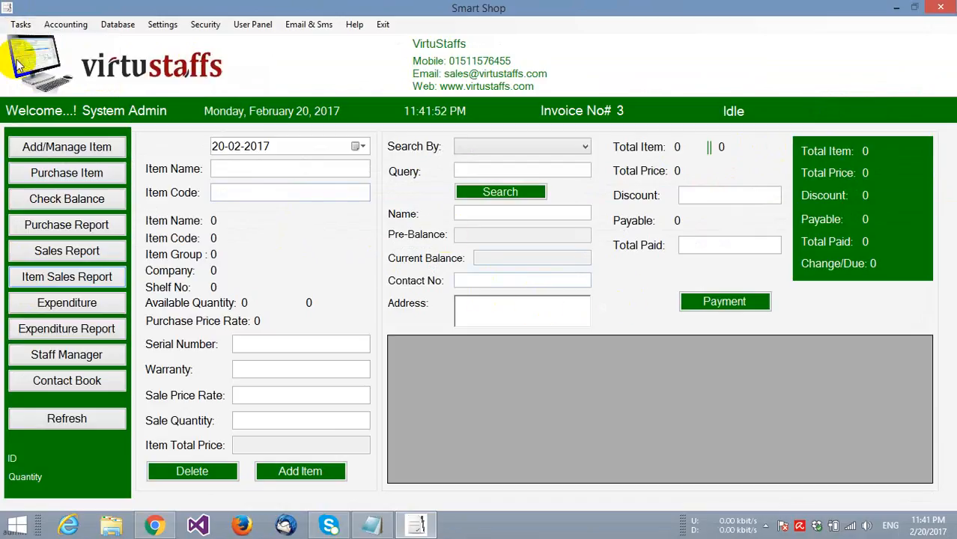
click(67, 27)
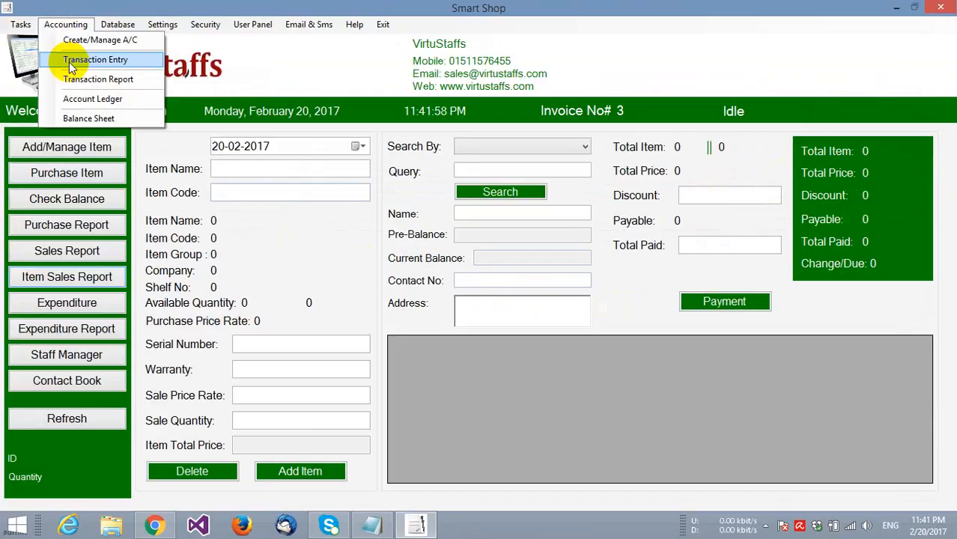
- In Transaction Entry, look up supplier account 2 by A/C Number
click(78, 61)
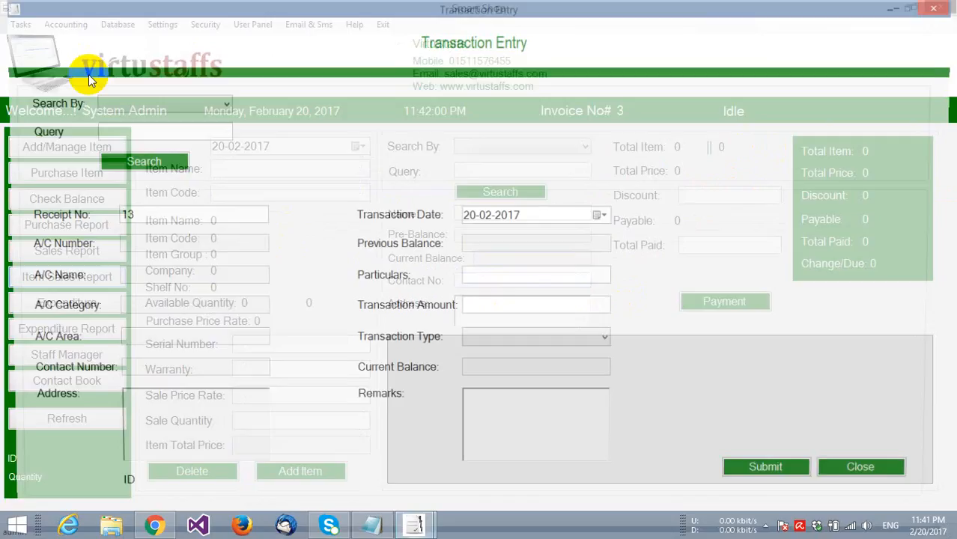
click(137, 105)
click(141, 133)
click(142, 134)
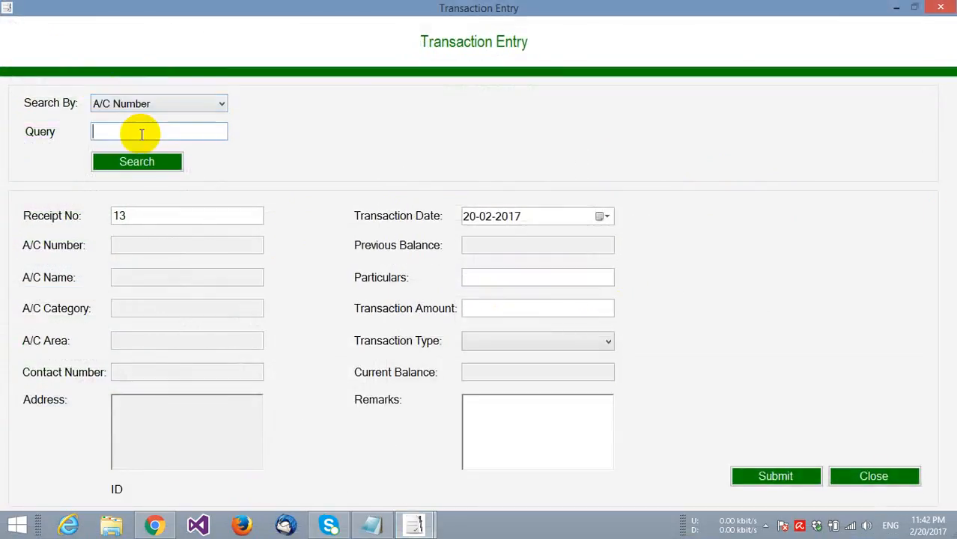
text(2)
click(145, 163)
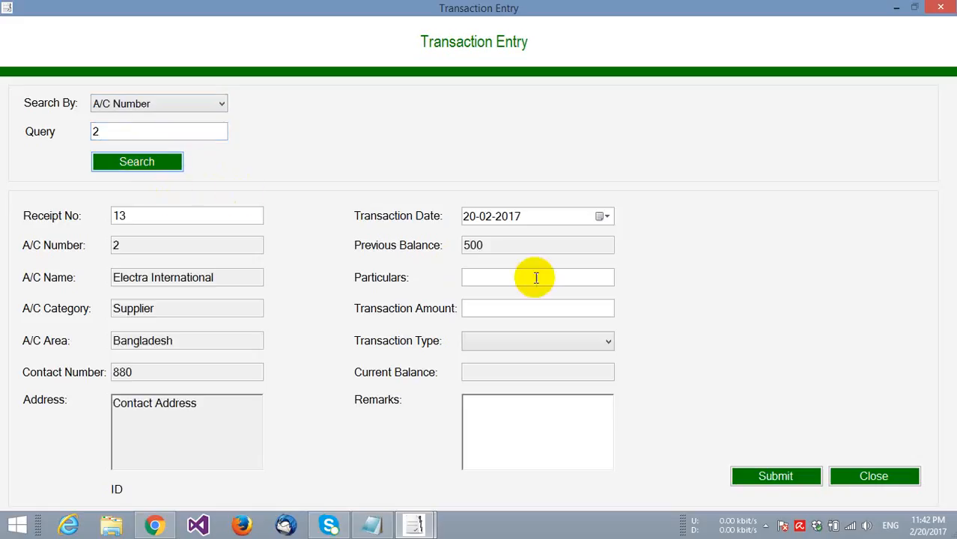
- Fill in particulars 'Due Payment', amount 500, transaction type Debit
click(484, 276)
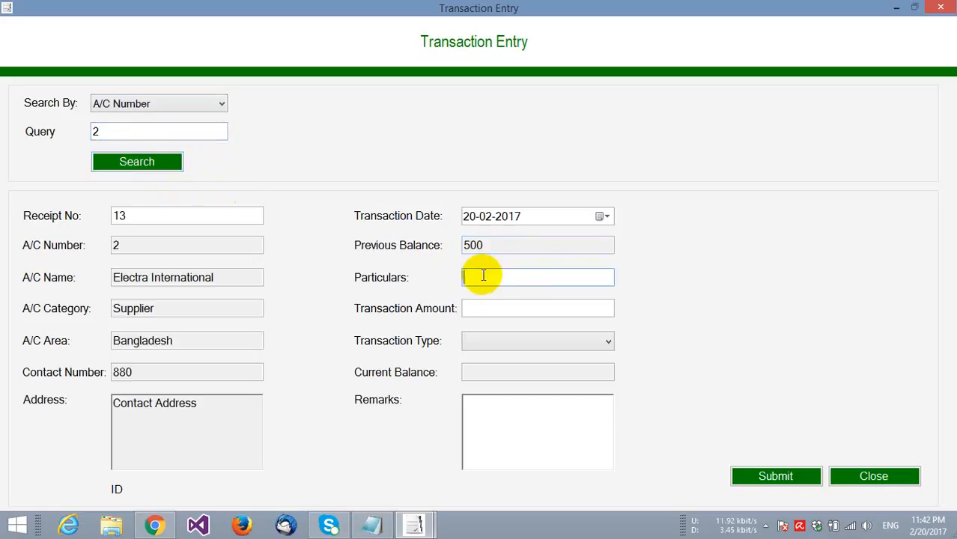
text(Due Payment)
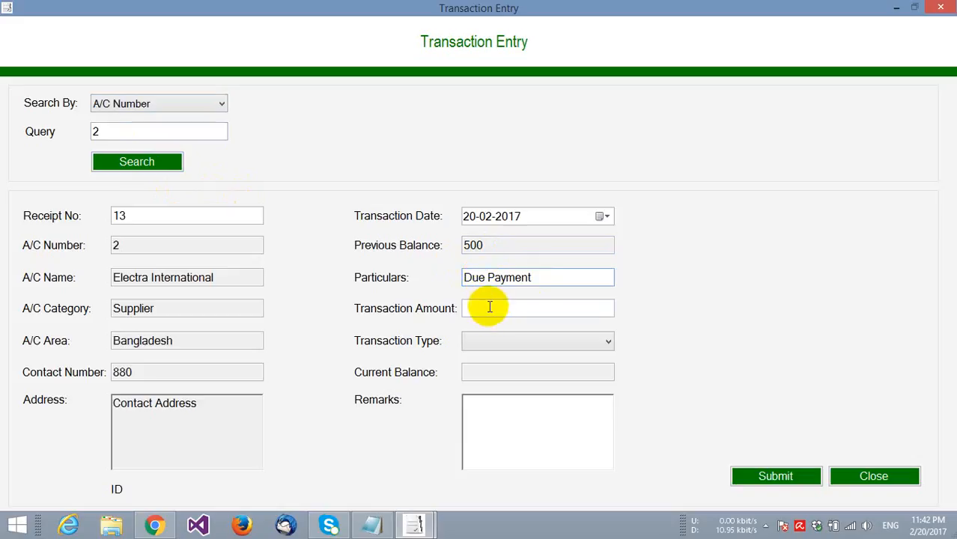
click(490, 309)
text(500)
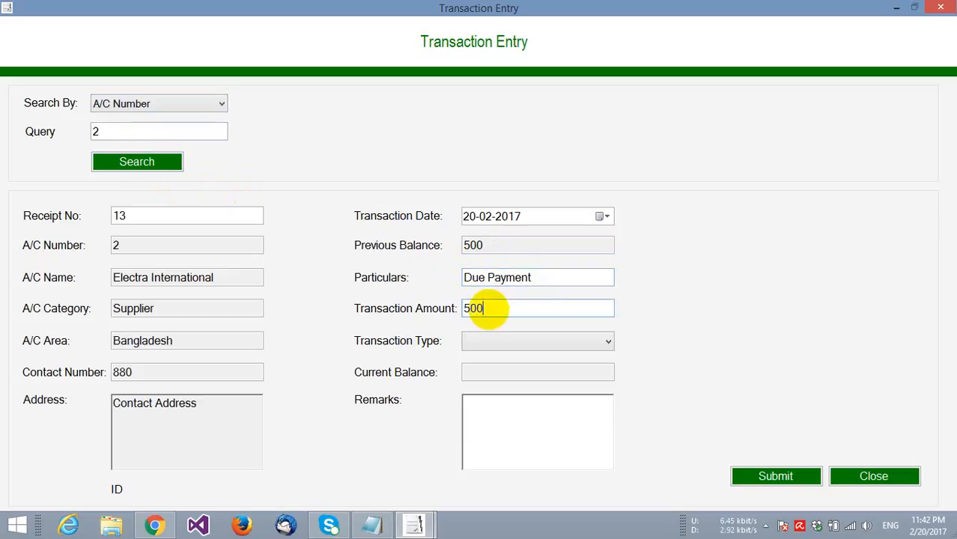
click(511, 334)
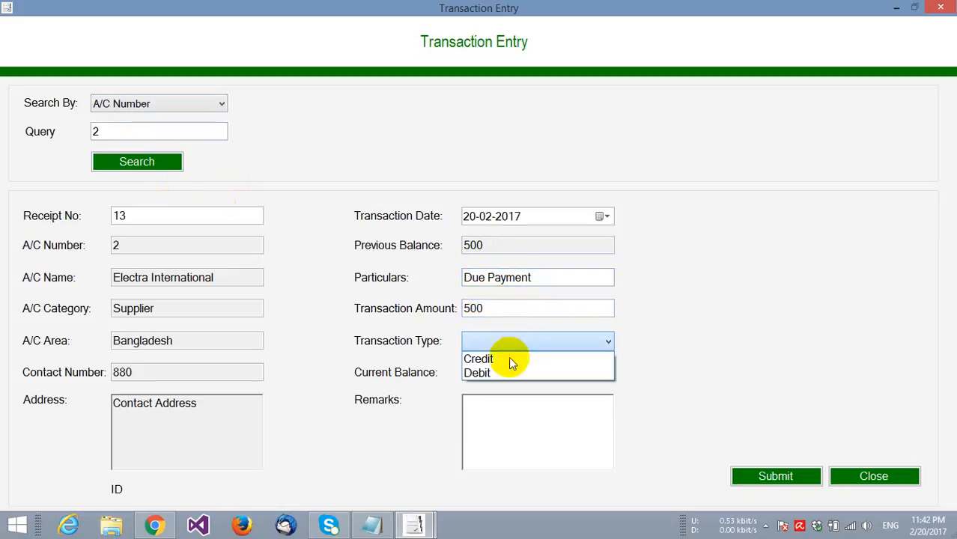
click(508, 373)
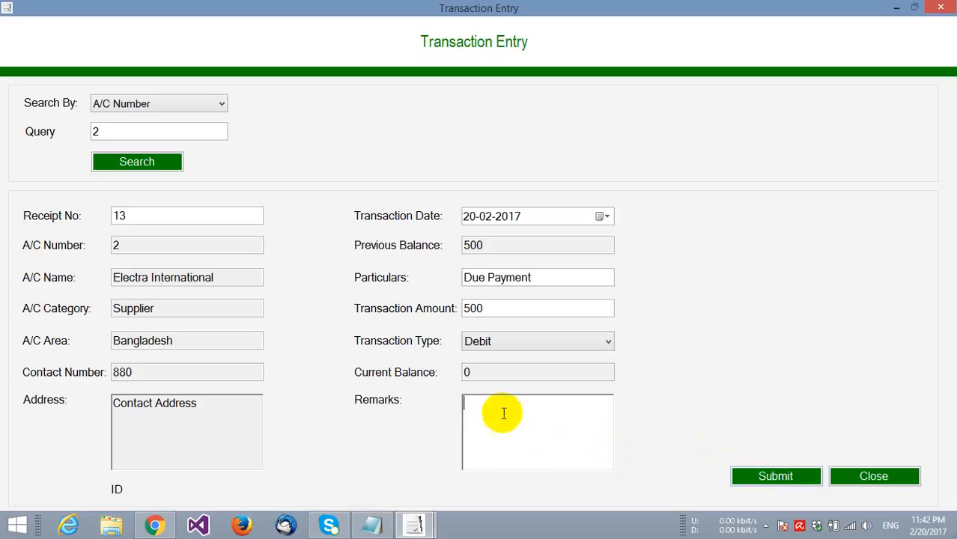
- Submit the supplier transaction, acknowledge the messages, and close the form
click(769, 476)
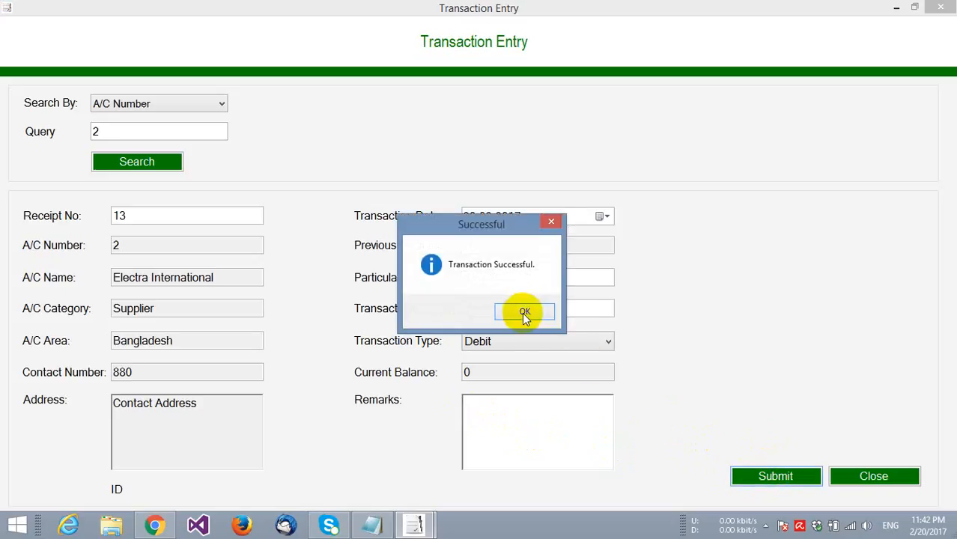
click(522, 312)
click(584, 313)
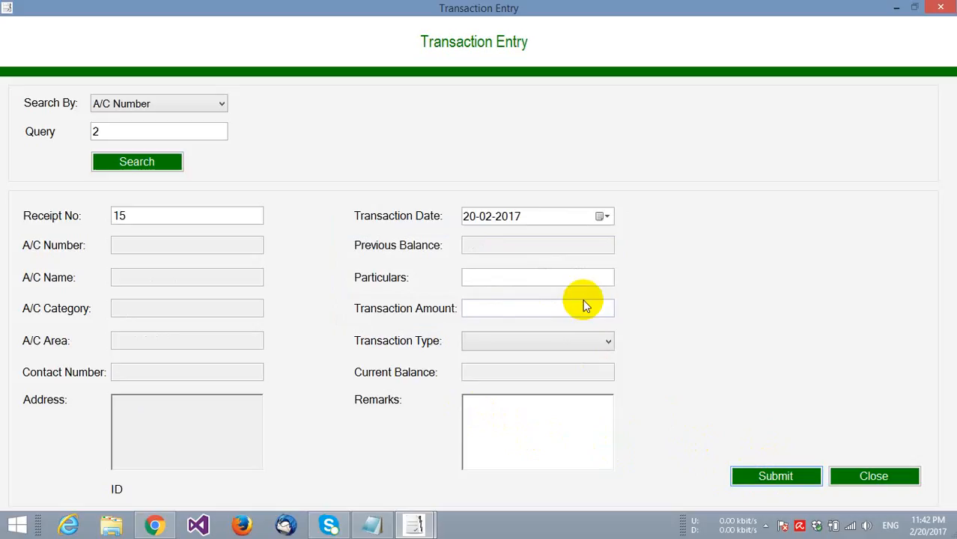
click(585, 306)
click(856, 480)
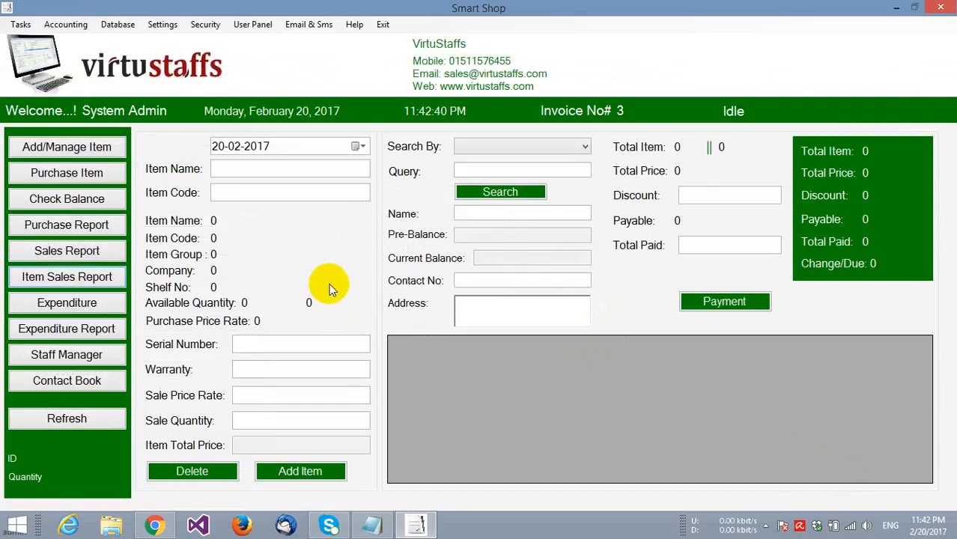
- Open Accounting > Transaction Entry and look up customer account 3 by A/C Number
click(65, 24)
click(75, 66)
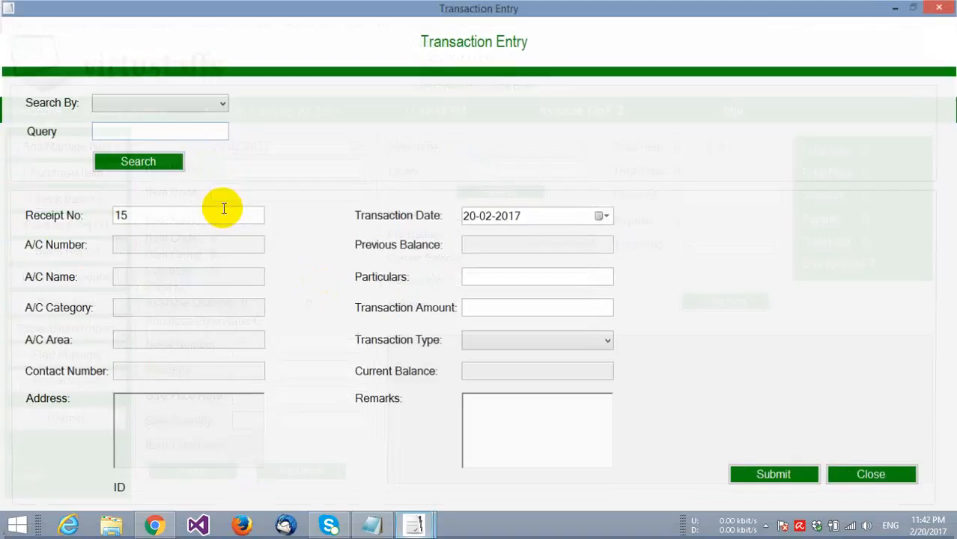
click(191, 107)
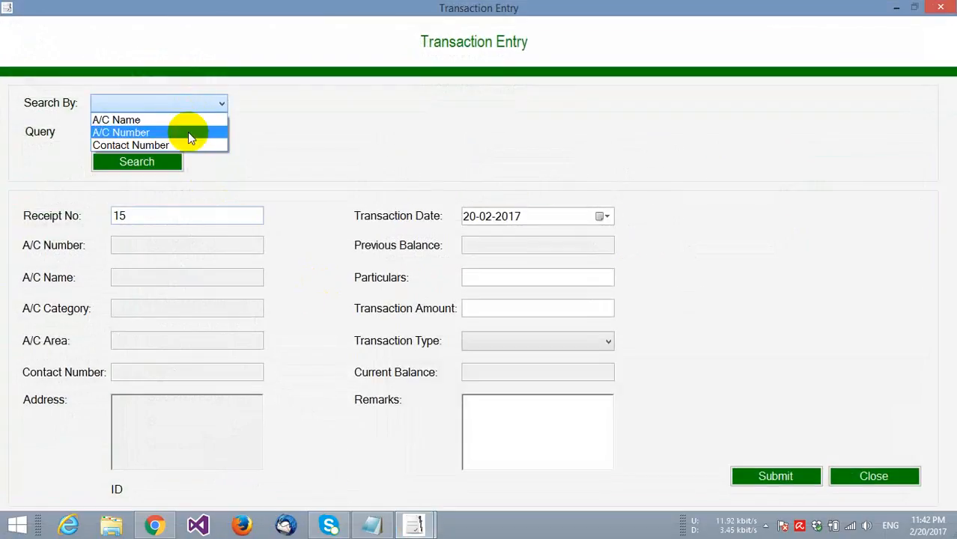
click(188, 132)
text(3)
click(154, 164)
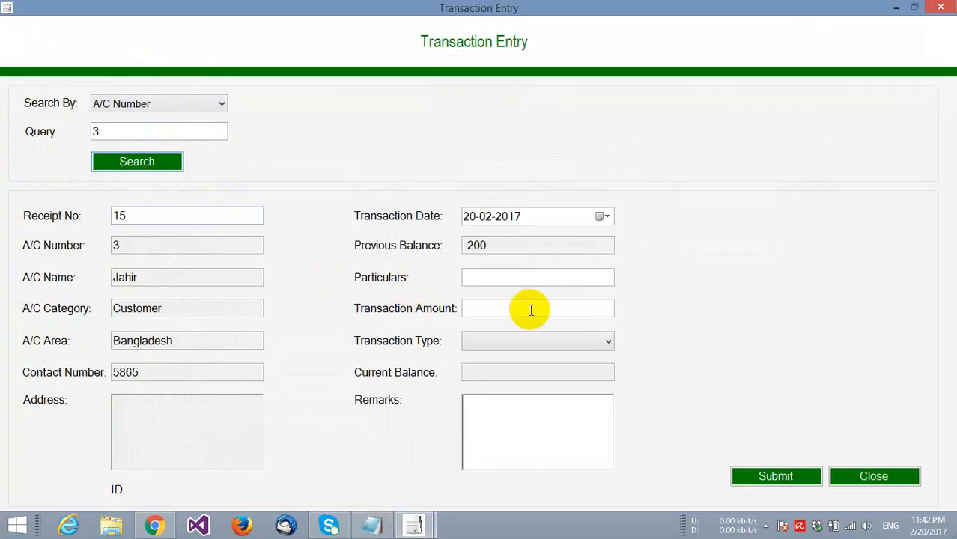
- Fill in particulars 'Due Payment', amount 100, transaction type Credit
click(486, 277)
text(D)
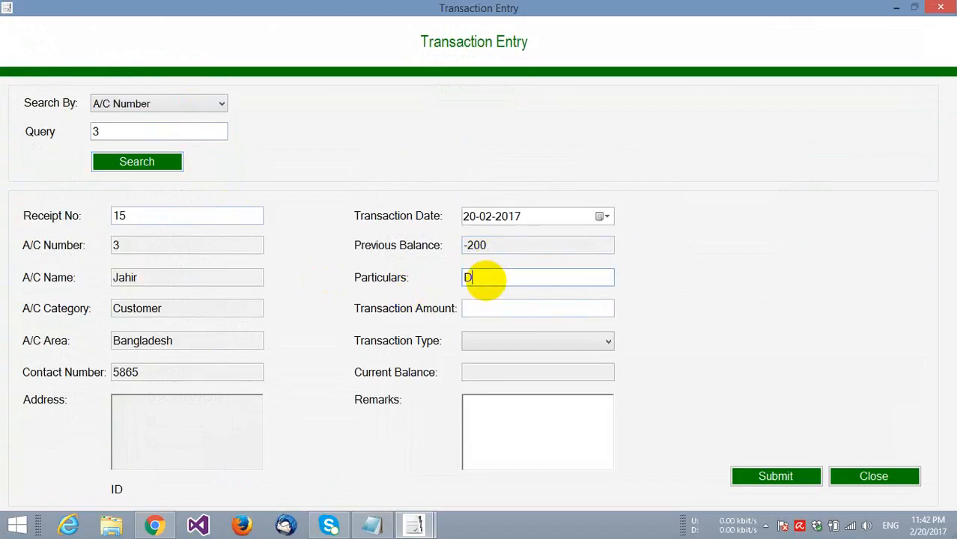
text(ue Payment)
click(493, 309)
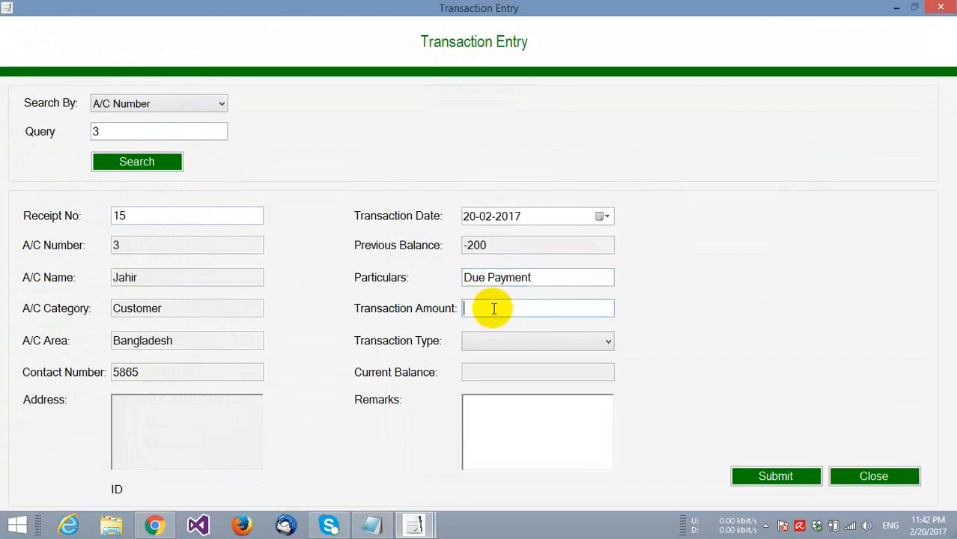
text(100)
click(515, 337)
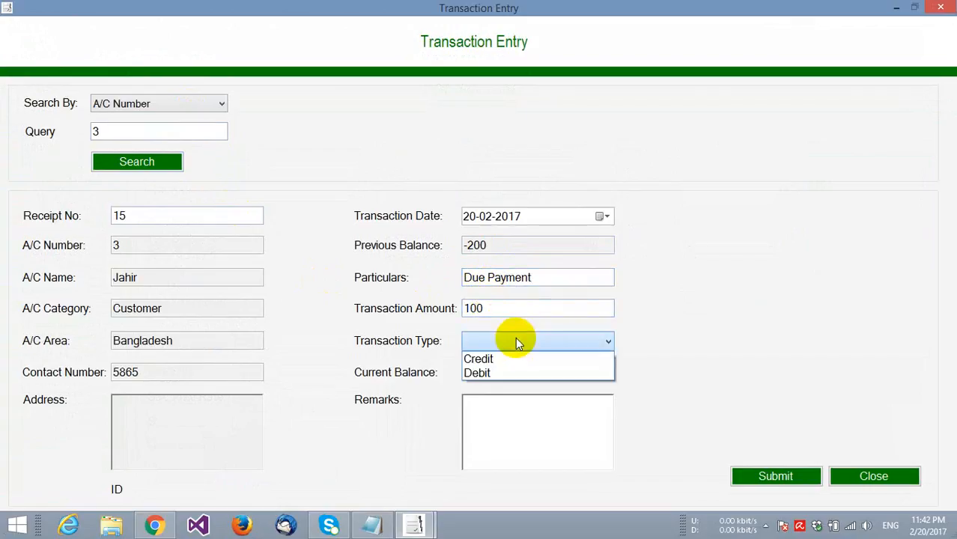
click(519, 358)
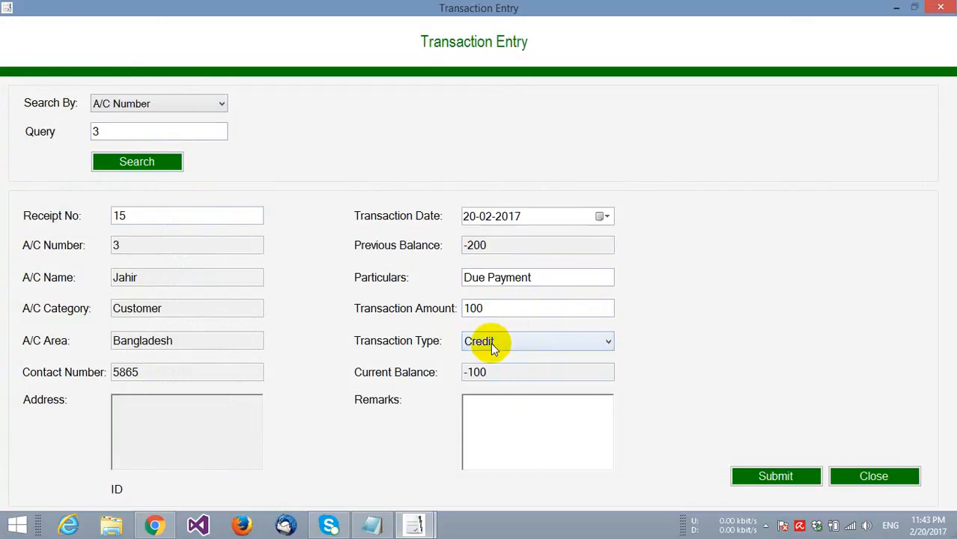
click(562, 438)
- Submit the customer transaction, acknowledge both messages, and close the form
click(762, 476)
click(534, 315)
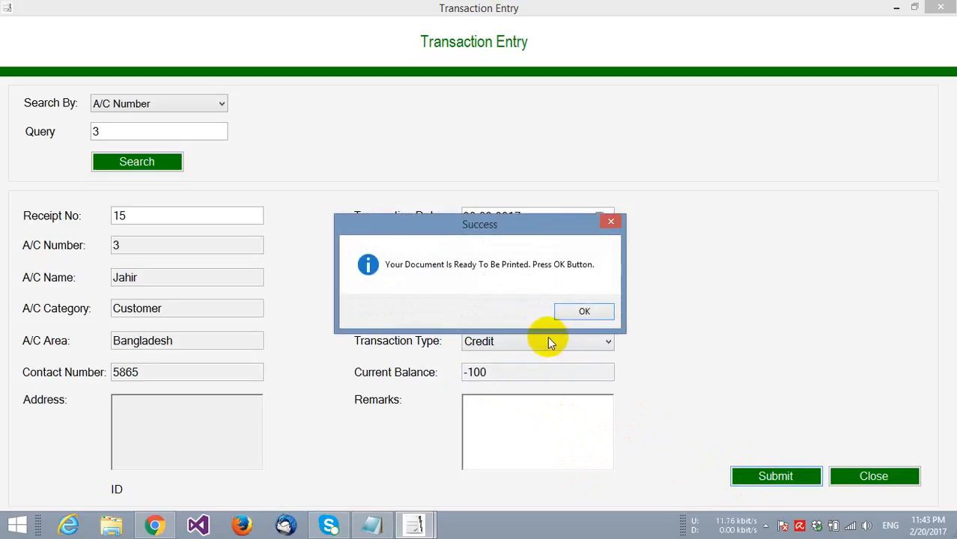
click(575, 310)
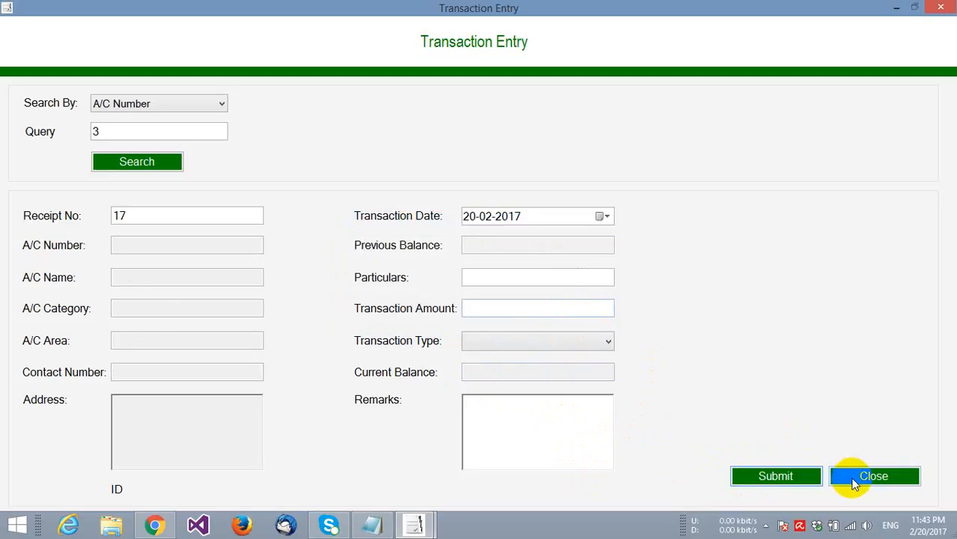
click(853, 479)
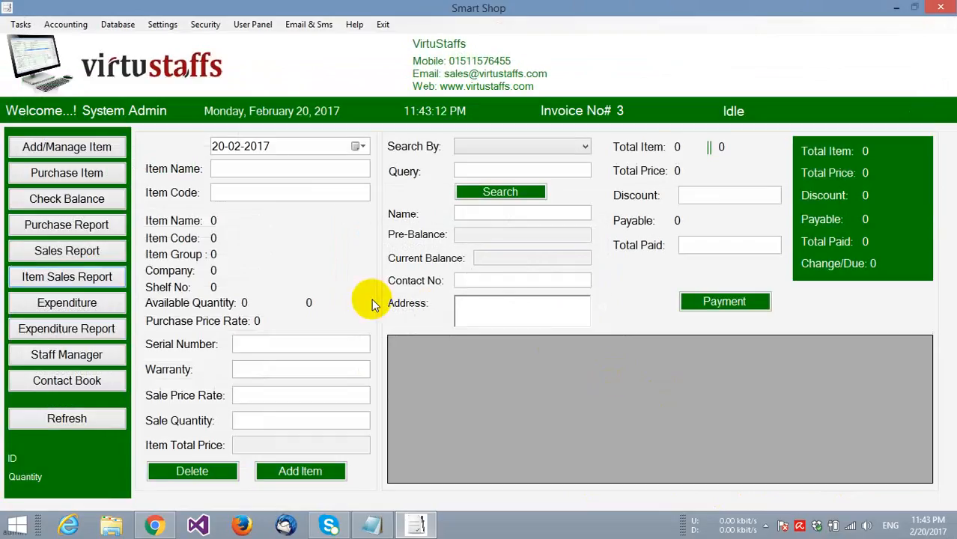
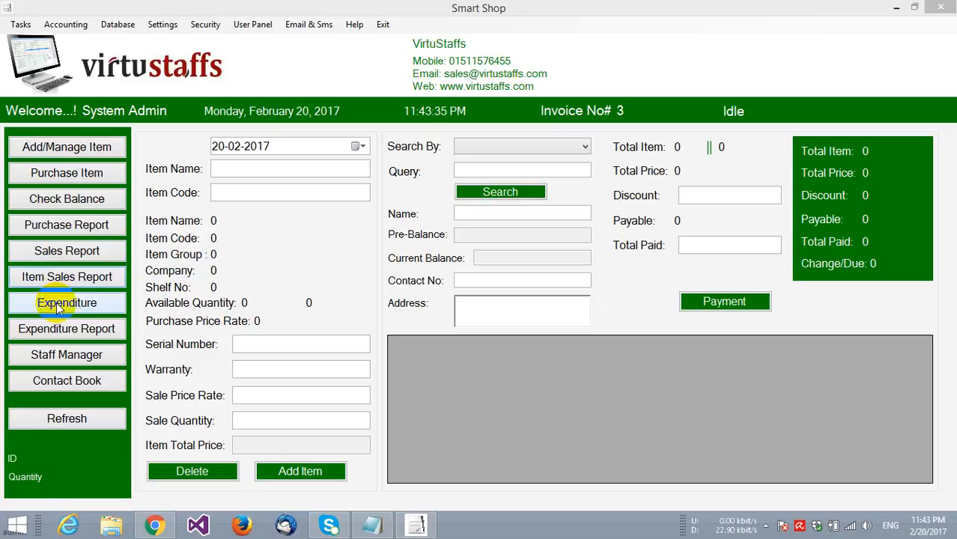
- Enter a new expenditure with purpose 'Shop Rent' and amount 100
click(61, 305)
click(292, 290)
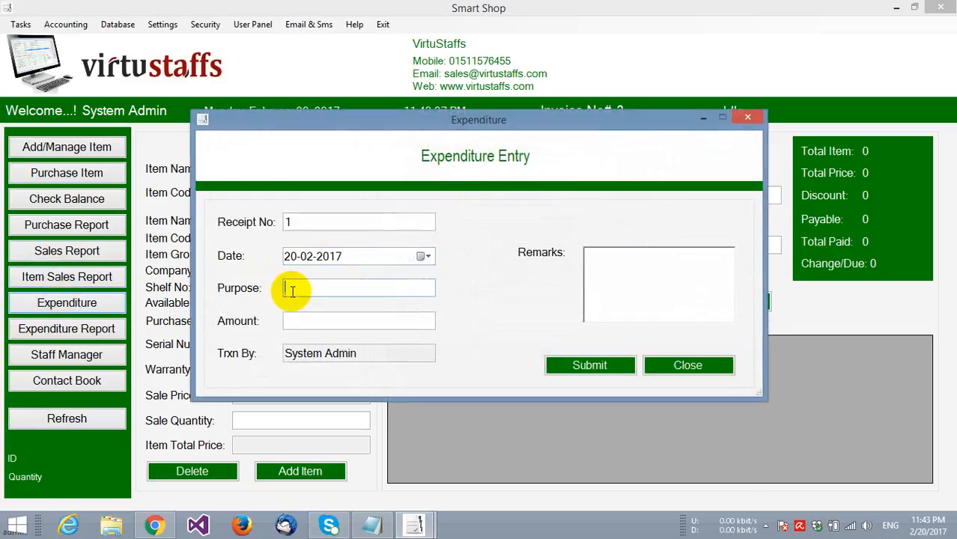
text(Shop Rent)
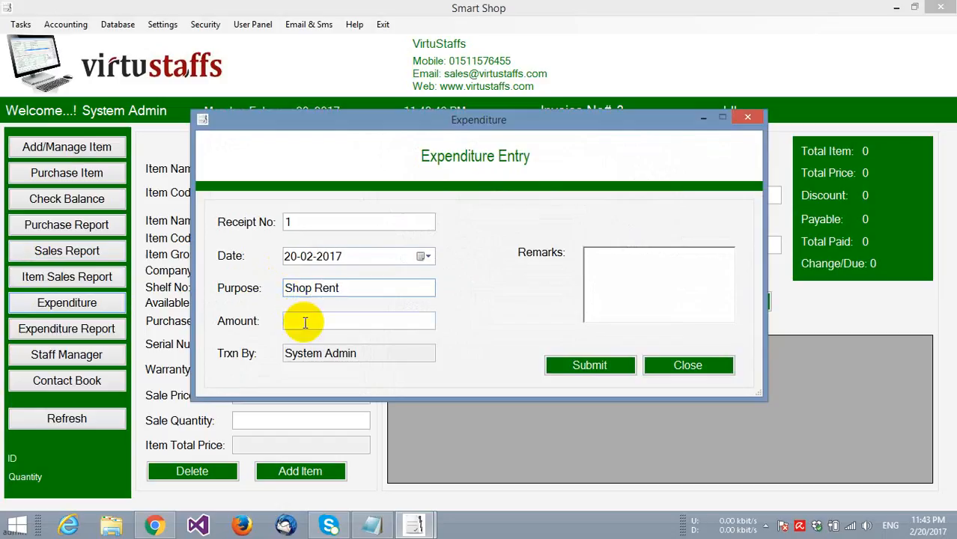
click(304, 322)
text(100)
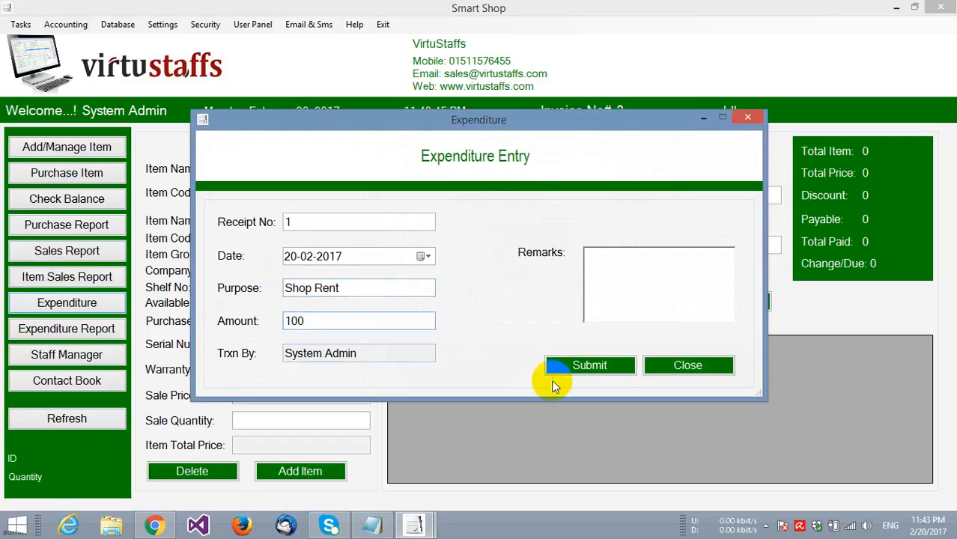
- Submit the Shop Rent expenditure, acknowledge both notices, and close the form
click(566, 369)
click(581, 312)
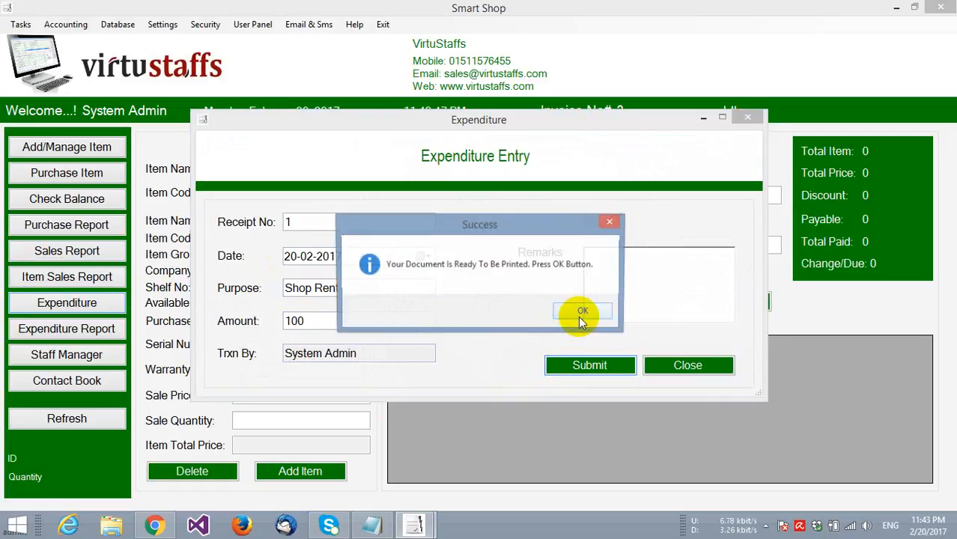
click(583, 310)
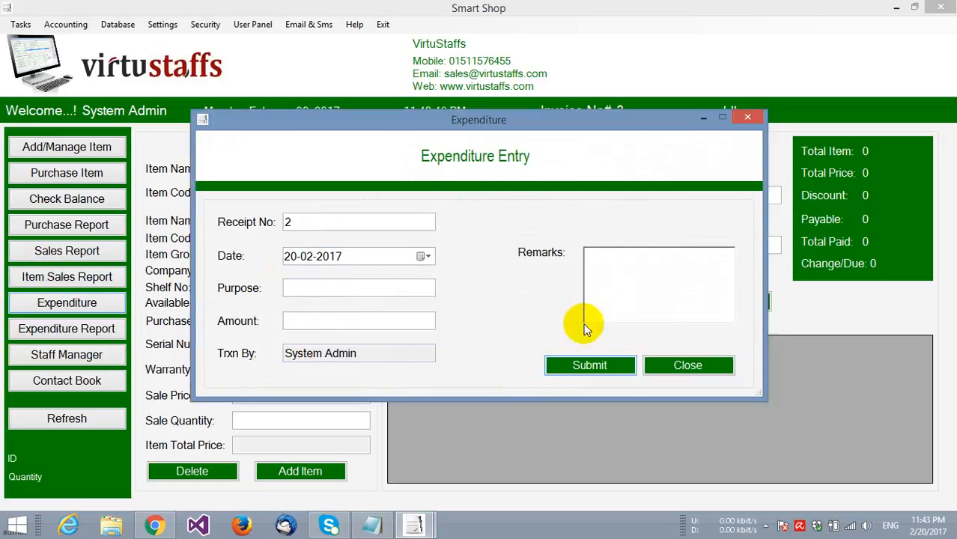
click(690, 366)
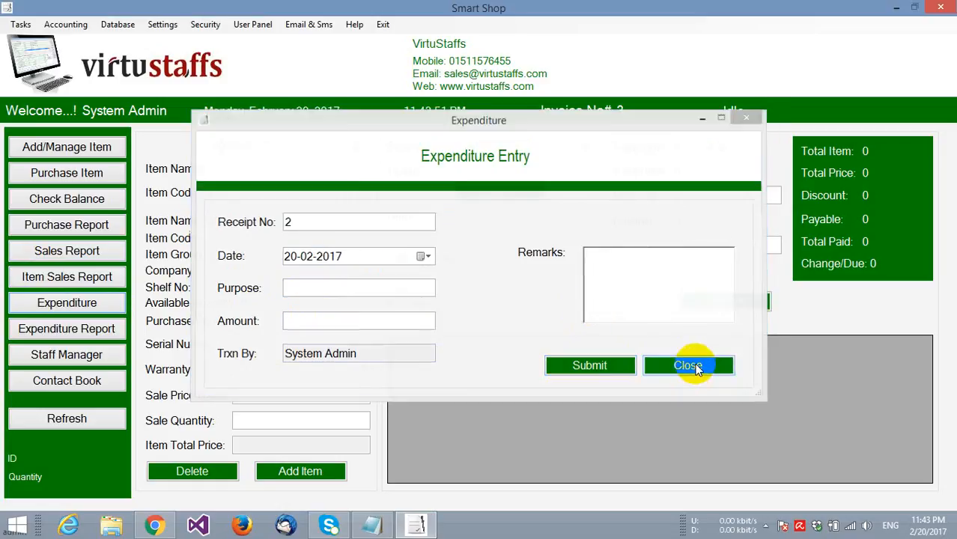
- Load the expenditure report to verify the Shop Rent entry of 100, then switch to Staff Manager
click(82, 334)
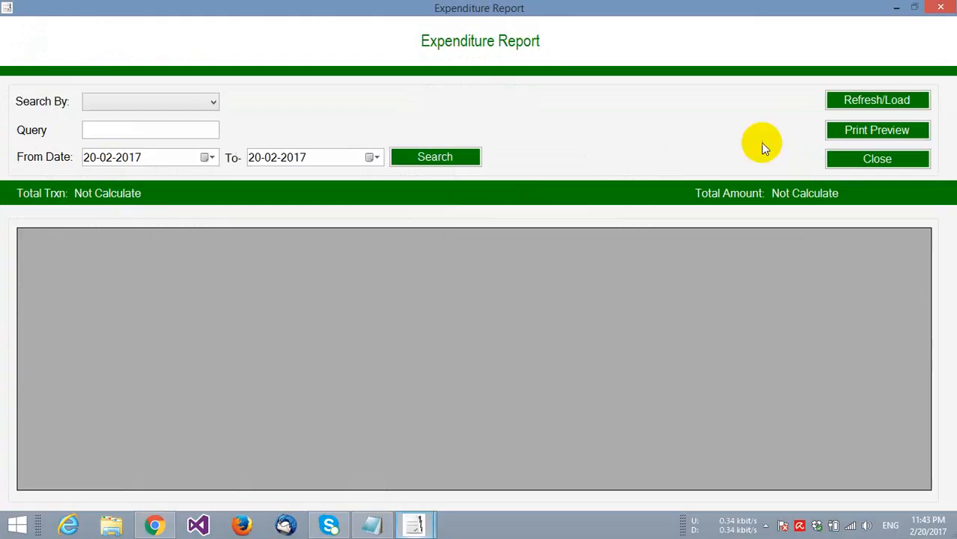
click(844, 100)
click(160, 103)
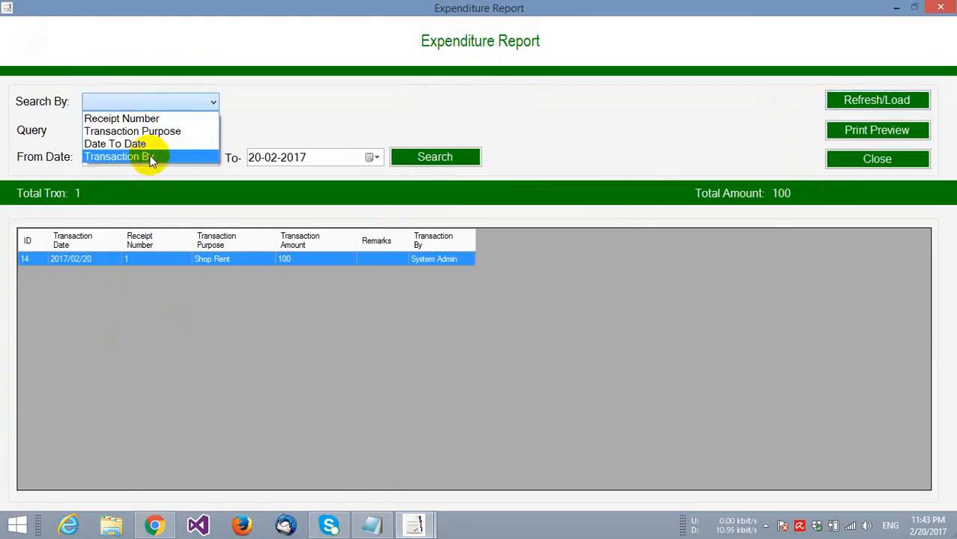
click(341, 105)
click(856, 157)
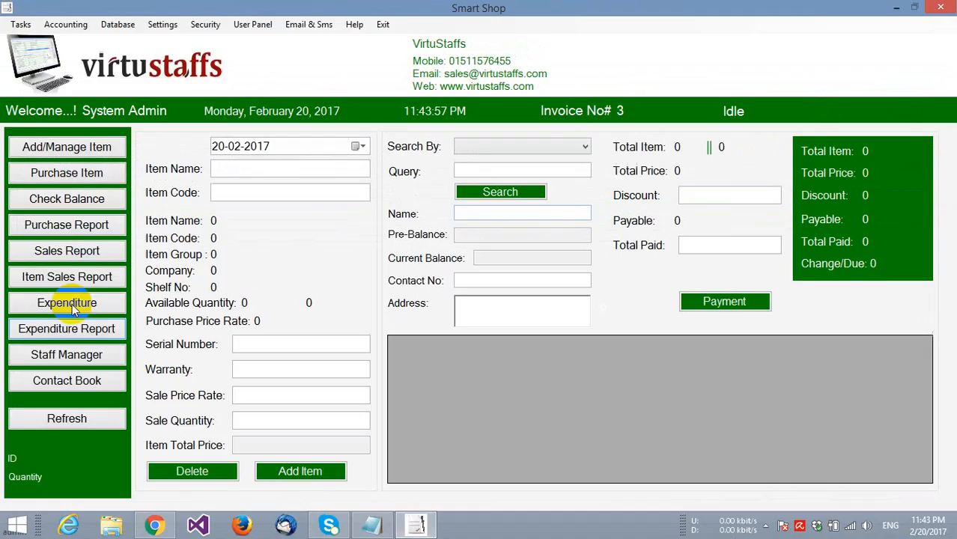
click(54, 359)
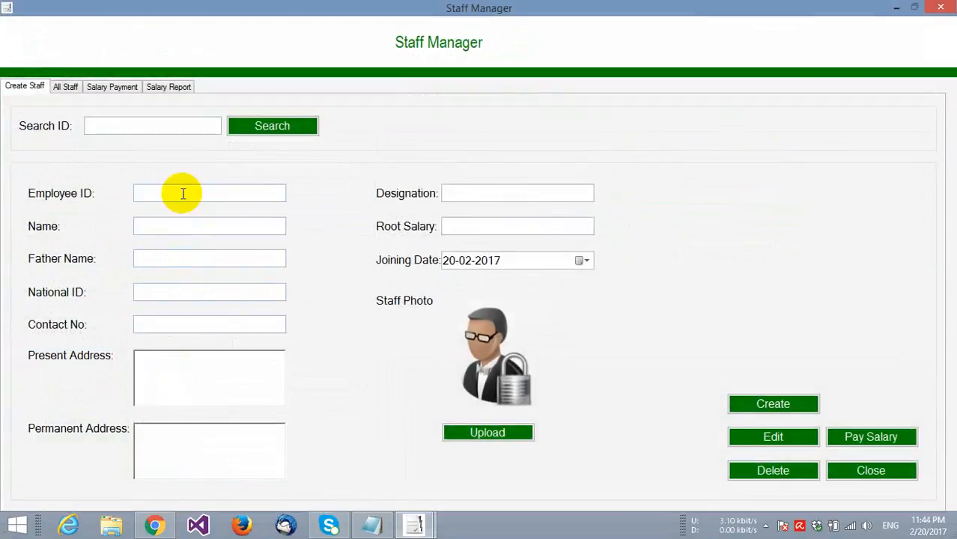
- Enter employee ID 1 plus the staff member's name, father's name, national ID and contact number
click(183, 193)
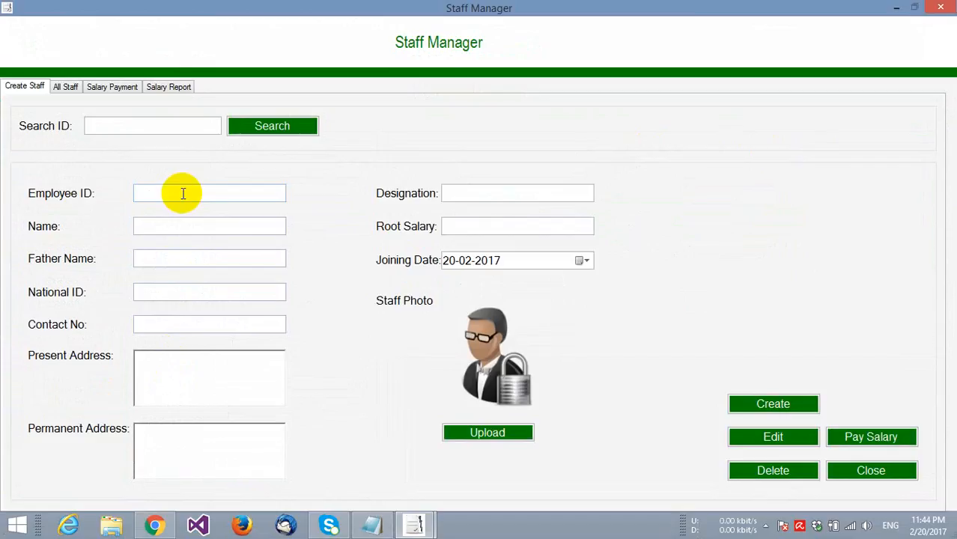
text(1)
click(180, 223)
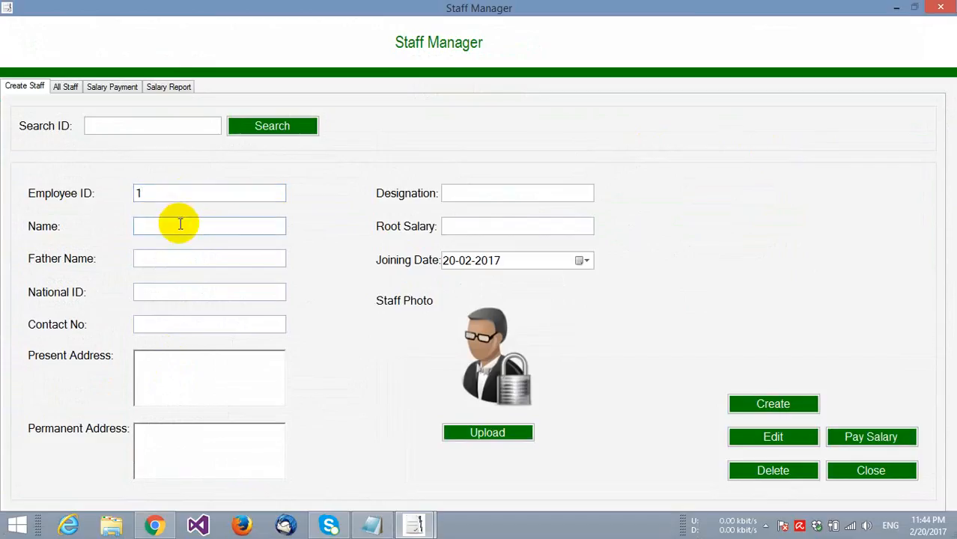
text(Jamil)
click(190, 257)
text(Fa)
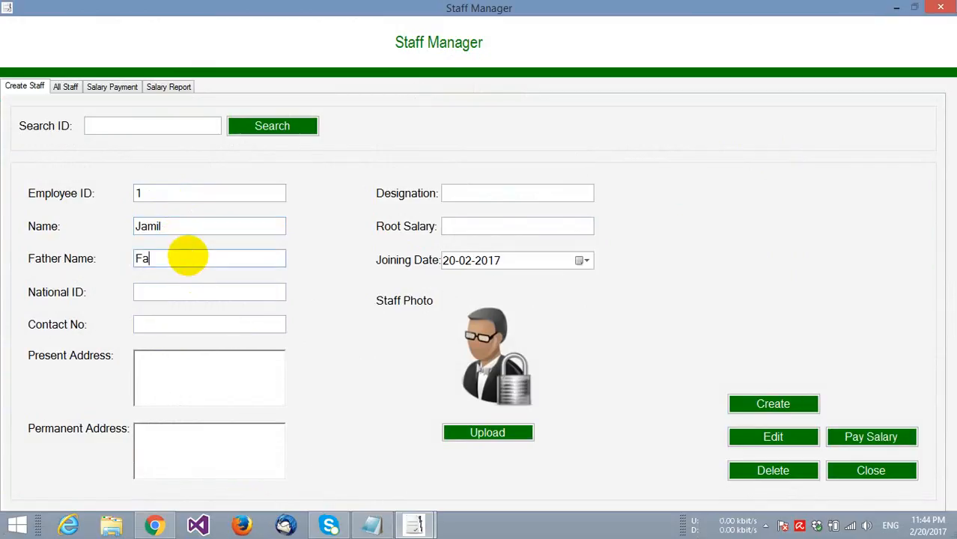
text(ther Name)
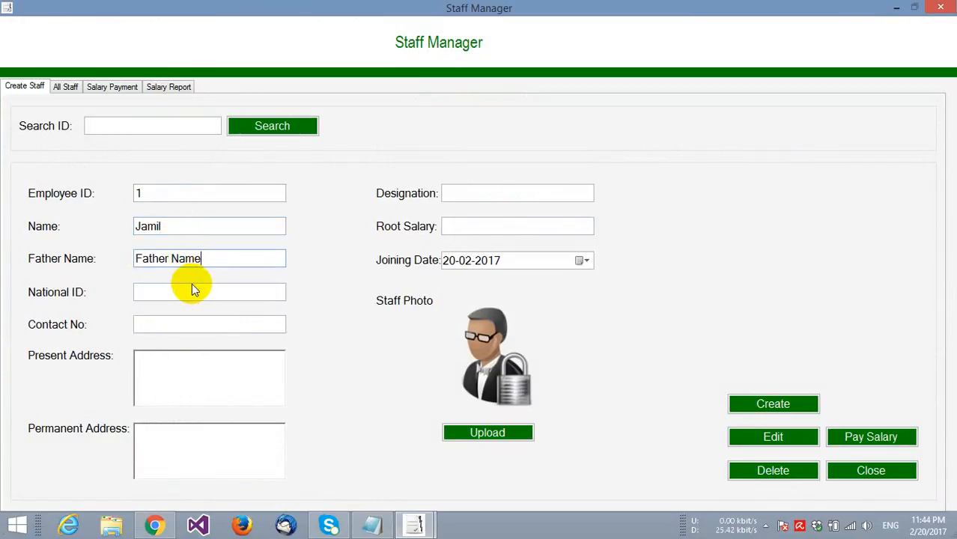
click(191, 285)
text(3346436)
click(182, 323)
text(46)
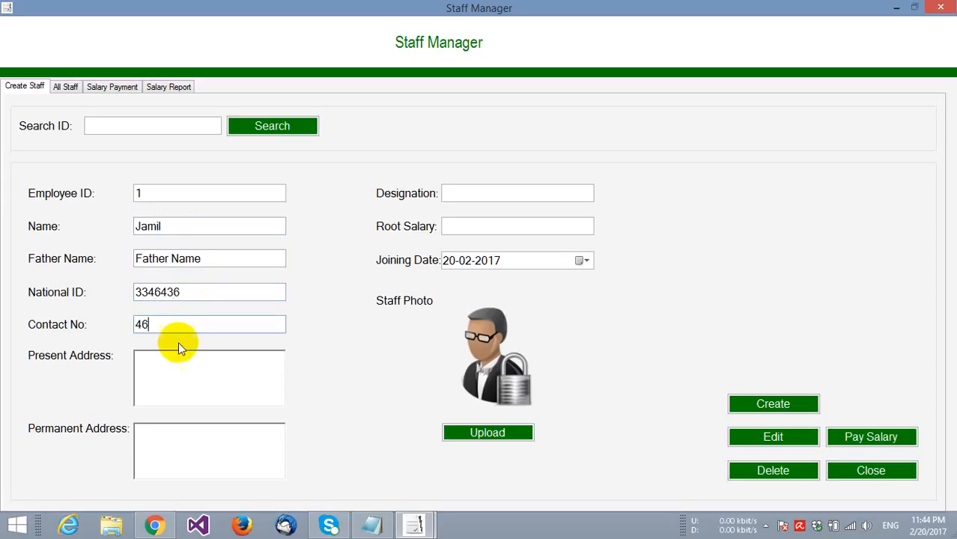
text(436)
- Fill in present and permanent addresses, designation Sales Man, and root salary 100
click(173, 369)
text(Pre)
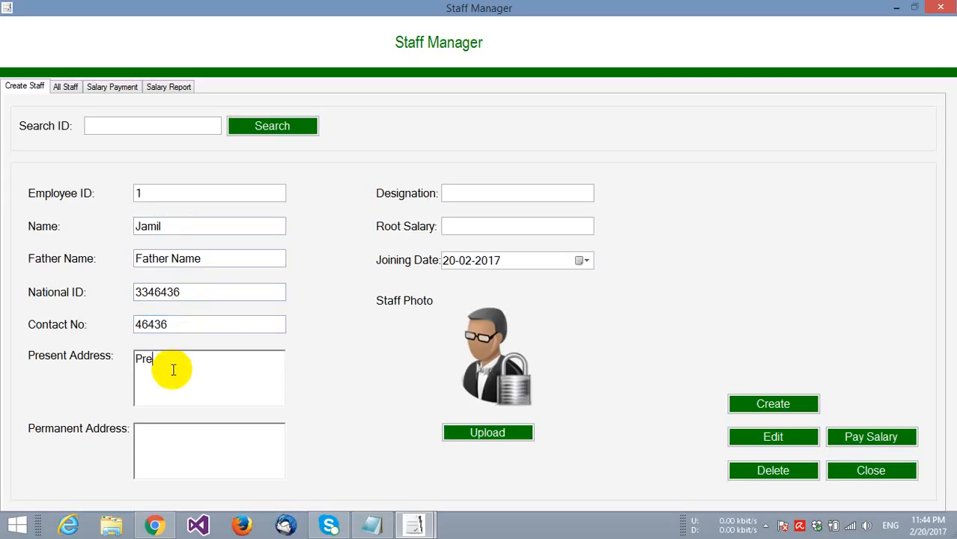
text(sent Address)
click(192, 443)
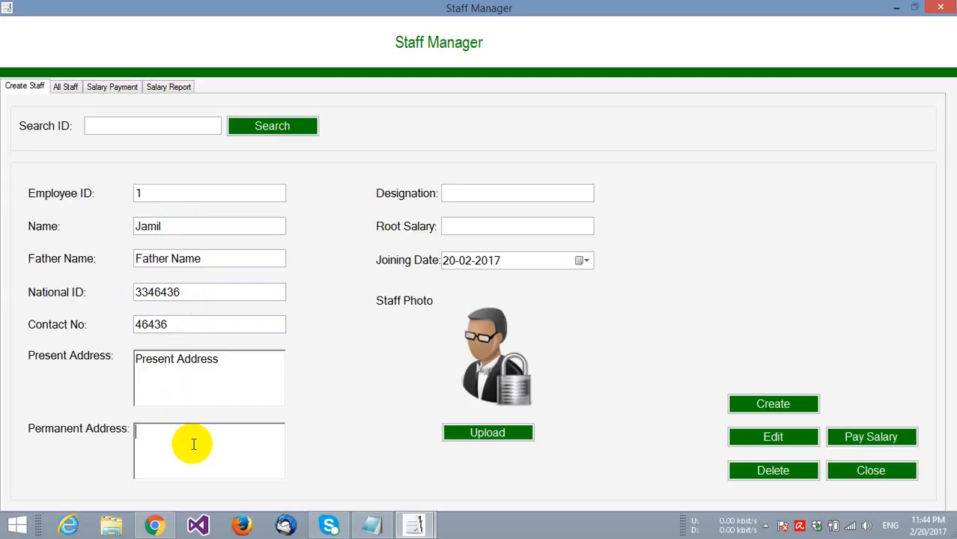
text(Permanent Address)
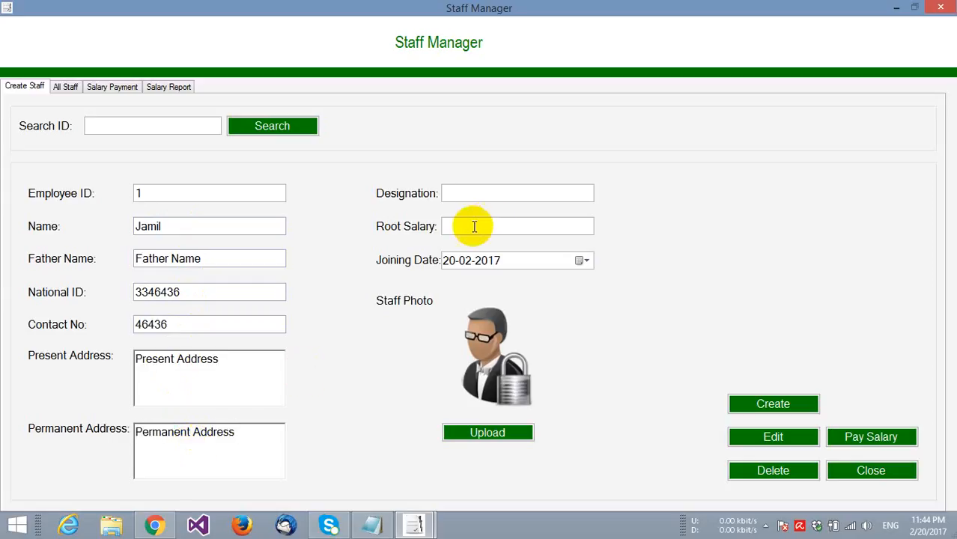
click(504, 193)
text(Sal)
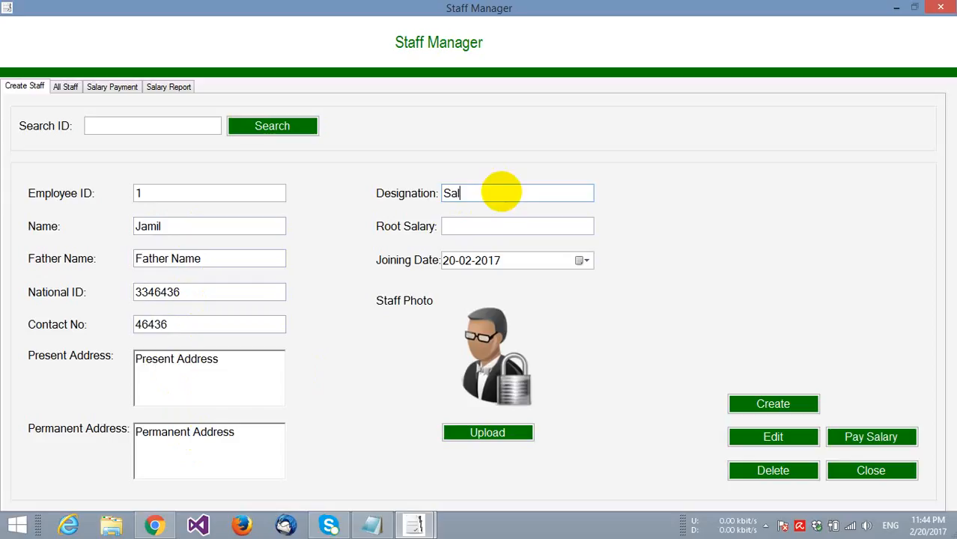
text(es Man)
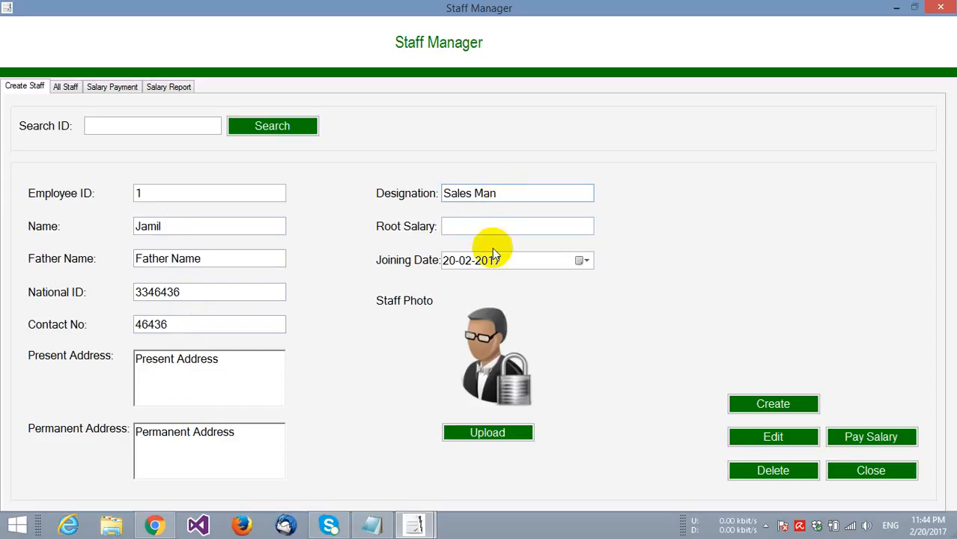
click(492, 226)
text(100)
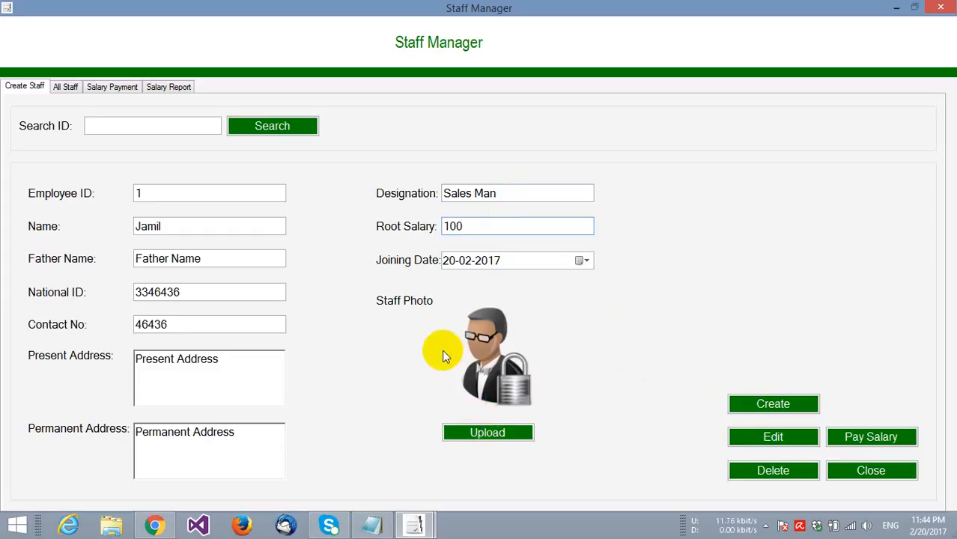
- Skip the staff photo, create the staff record, and dismiss the confirmation
click(465, 432)
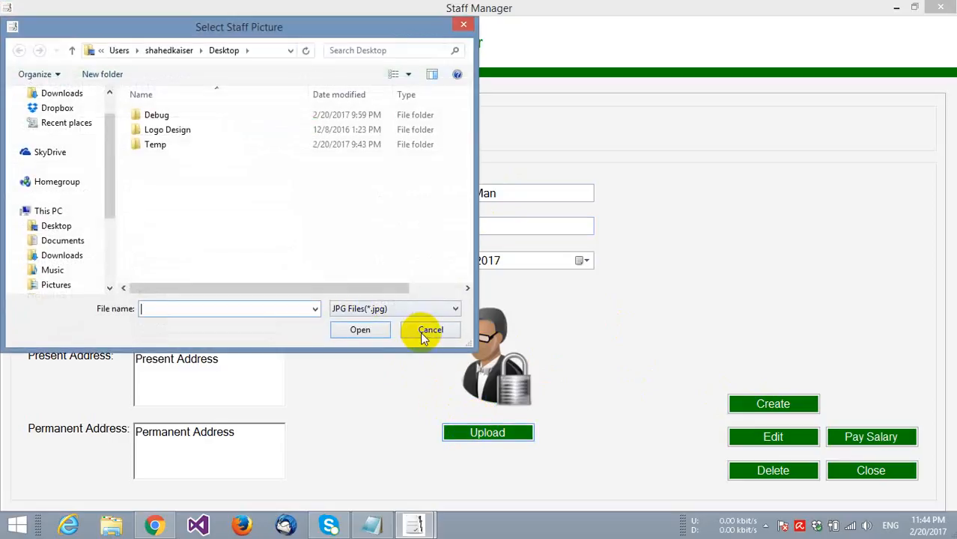
click(421, 330)
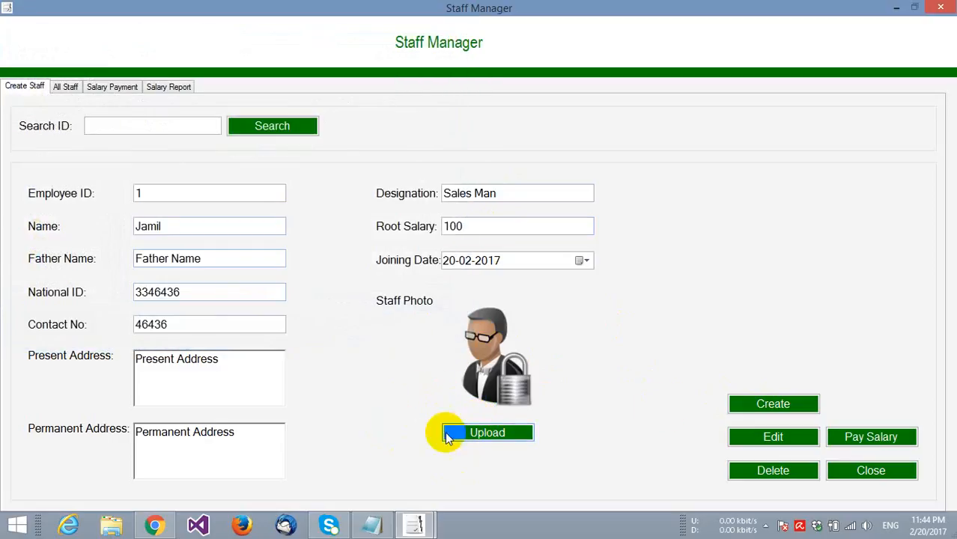
click(734, 402)
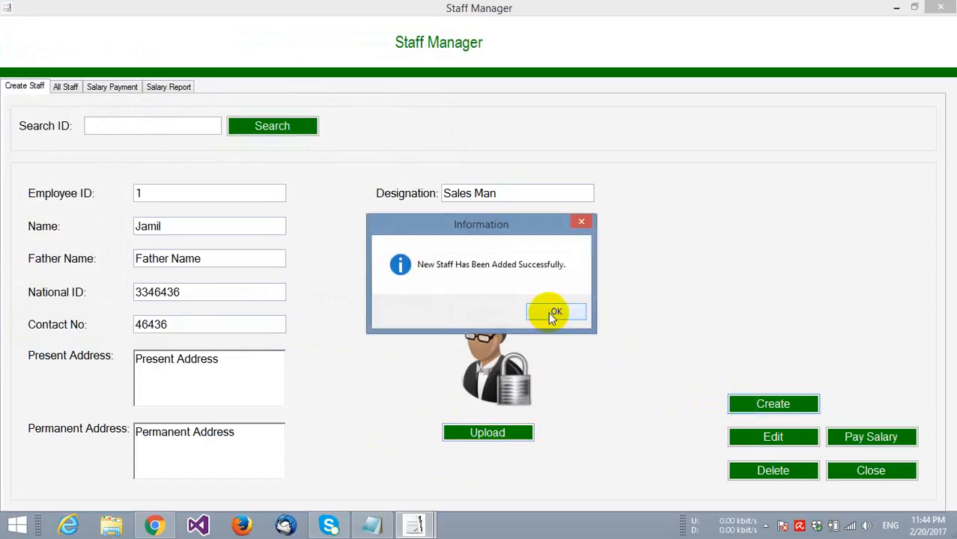
click(548, 312)
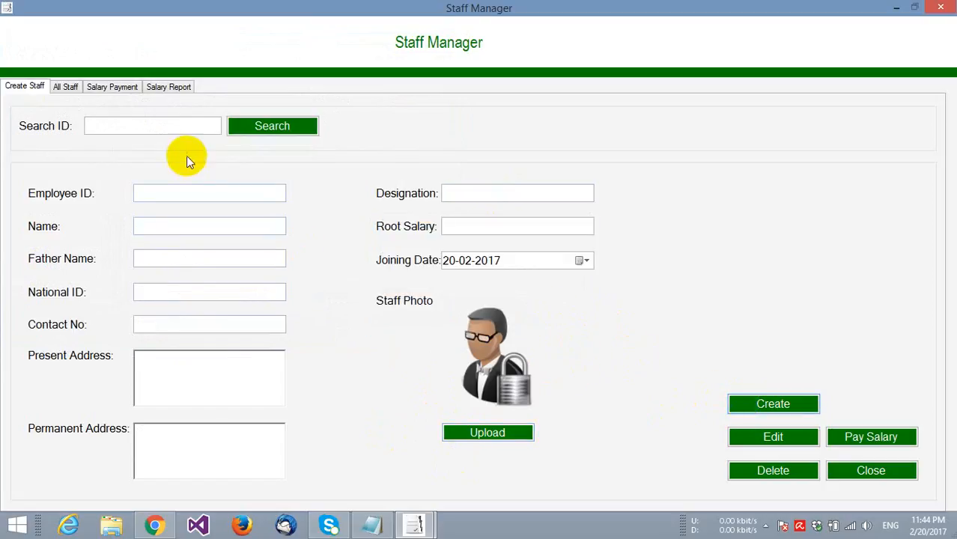
- Search employee ID 1 to reload the saved record, then inspect the Father Name field
click(162, 125)
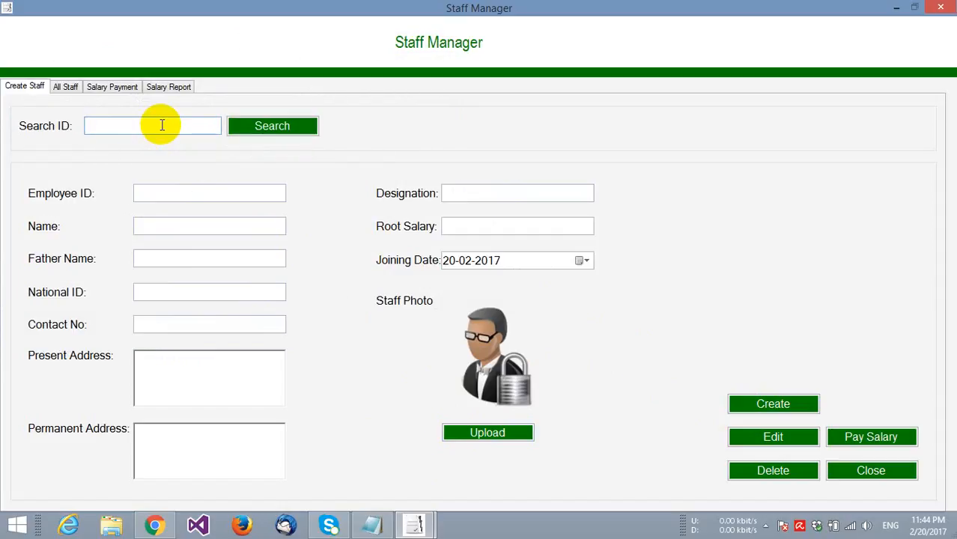
text(1)
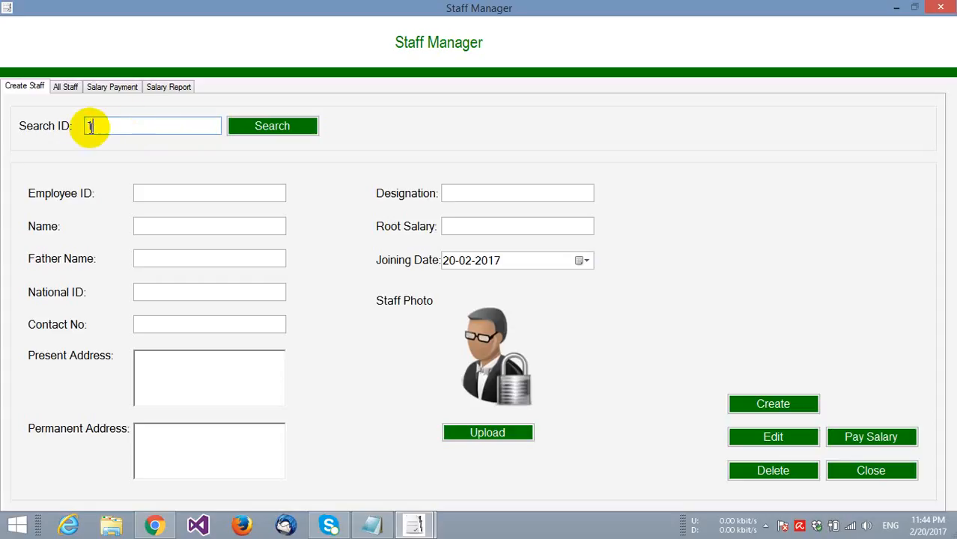
click(262, 133)
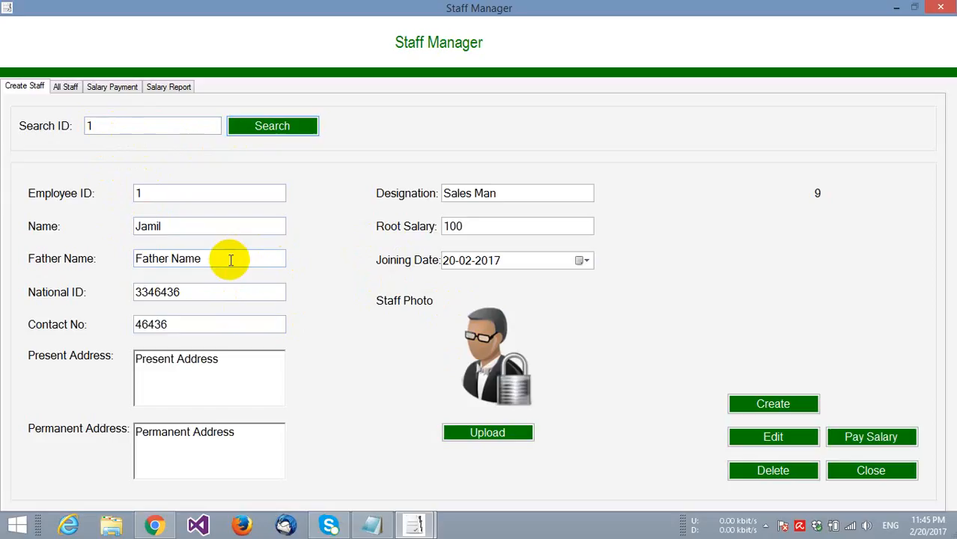
drag(230, 260, 128, 257)
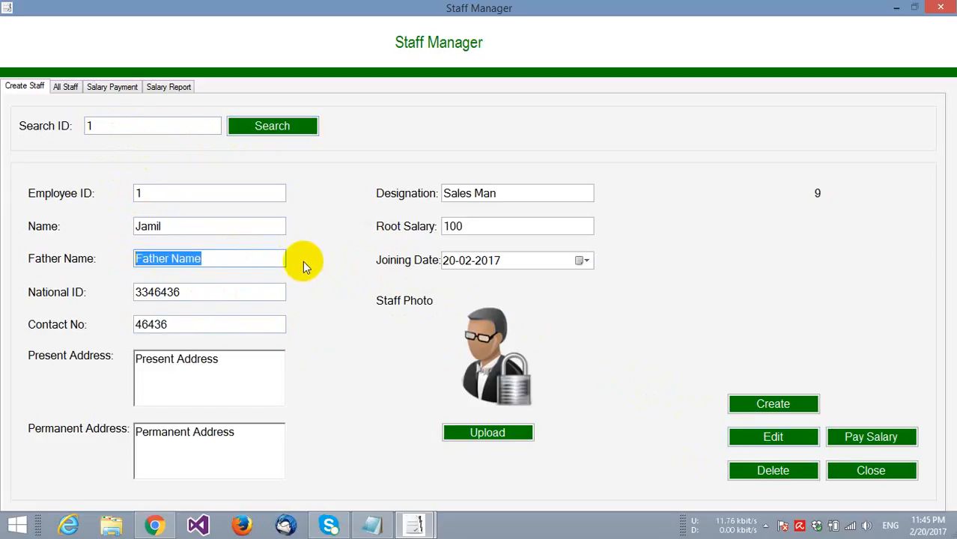
click(276, 260)
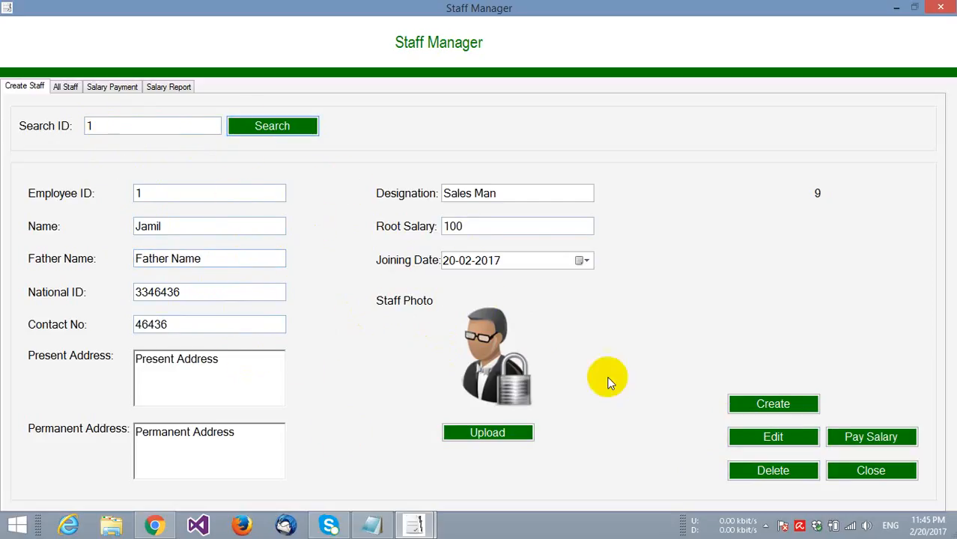
- Start a salary payment for employee 1 with bonus 0 for January
click(847, 439)
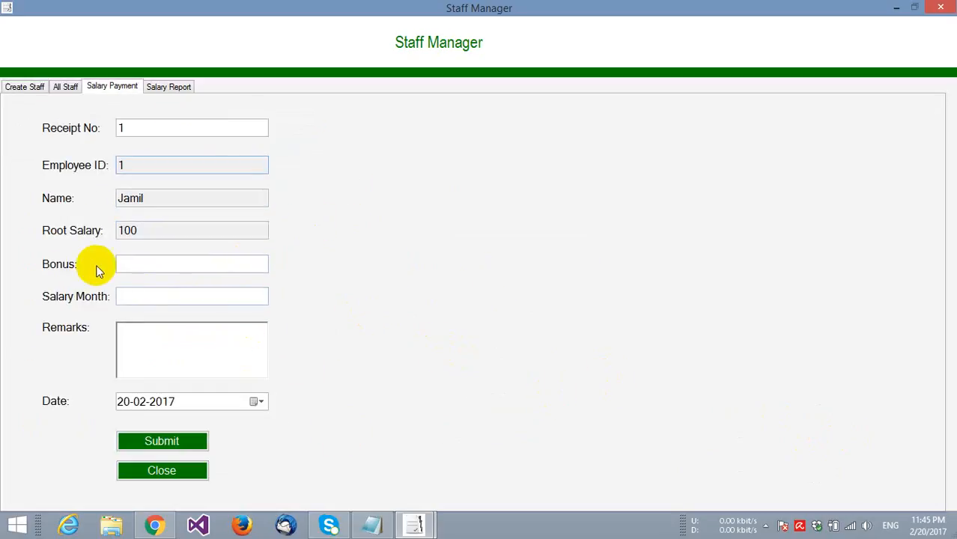
click(133, 266)
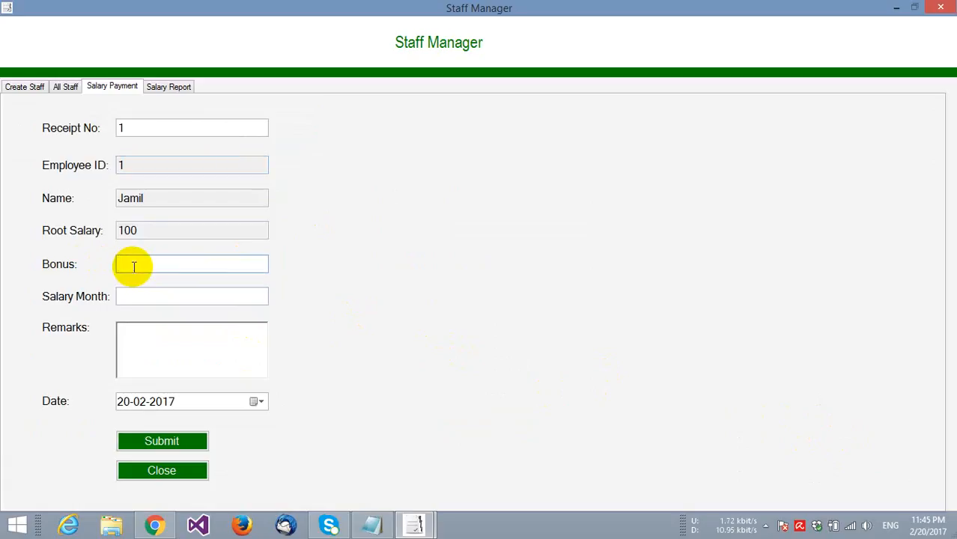
text(0)
click(148, 303)
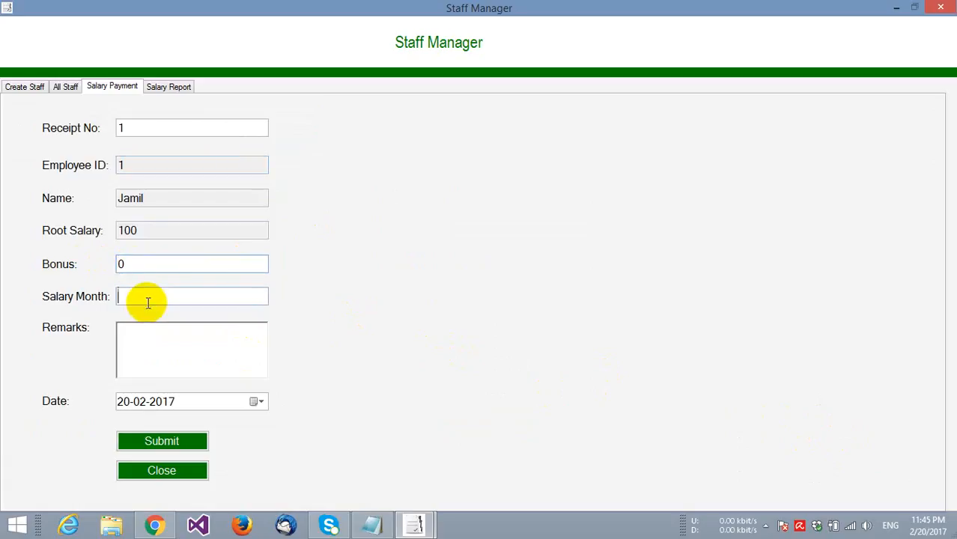
text(January)
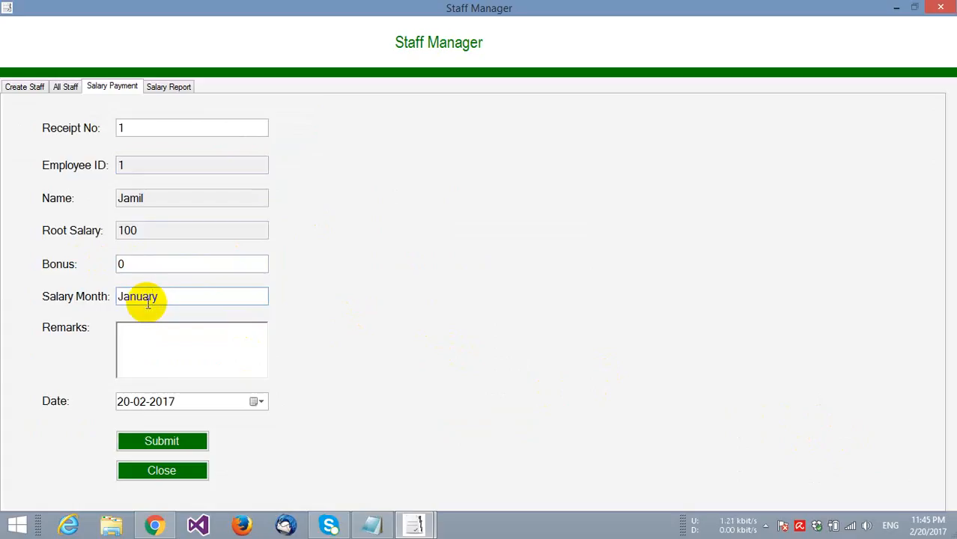
- Submit the January salary payment and dismiss both confirmation messages
click(157, 440)
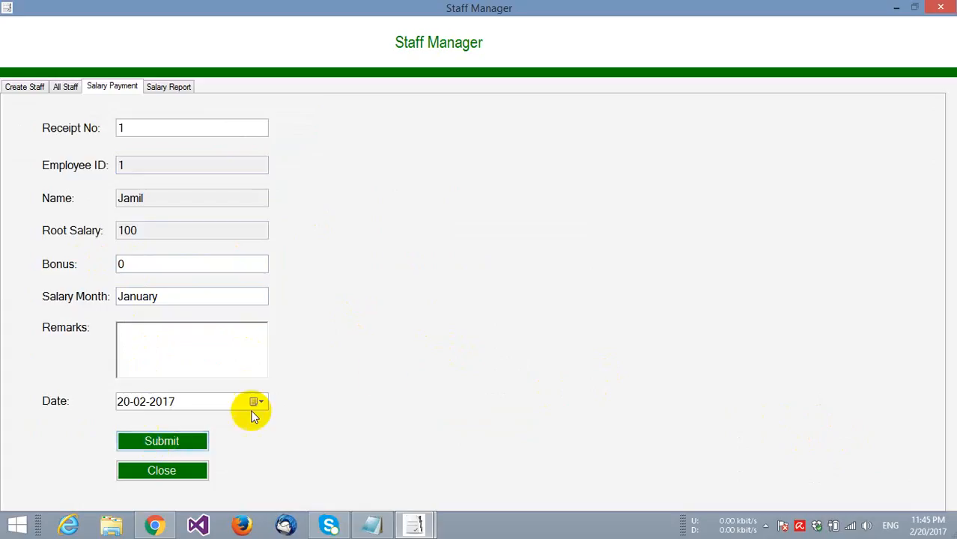
click(527, 318)
click(574, 309)
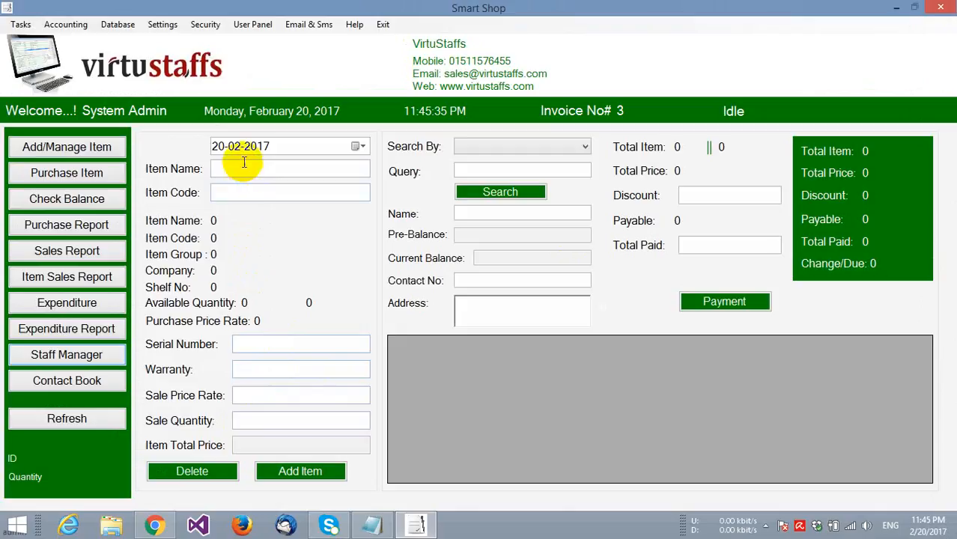
click(64, 27)
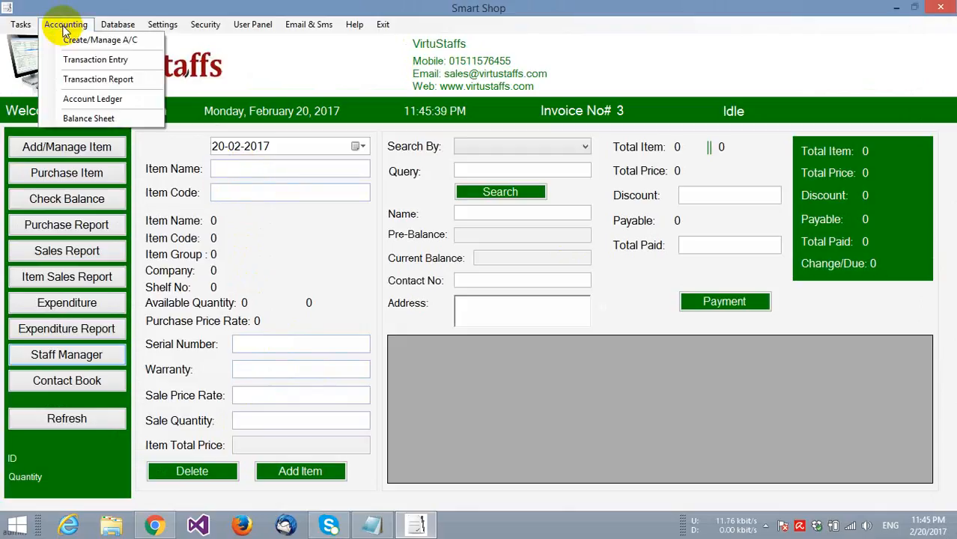
click(82, 98)
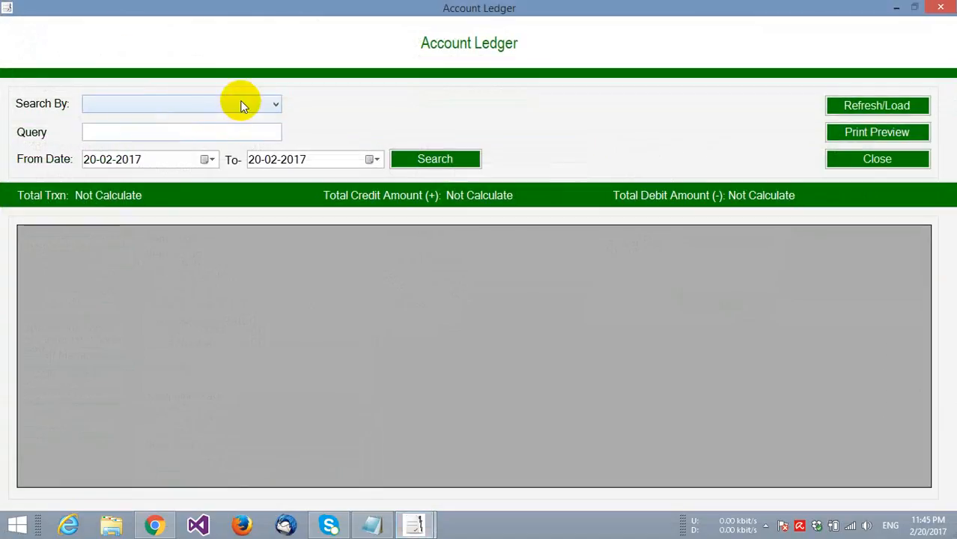
click(242, 104)
click(201, 145)
click(435, 160)
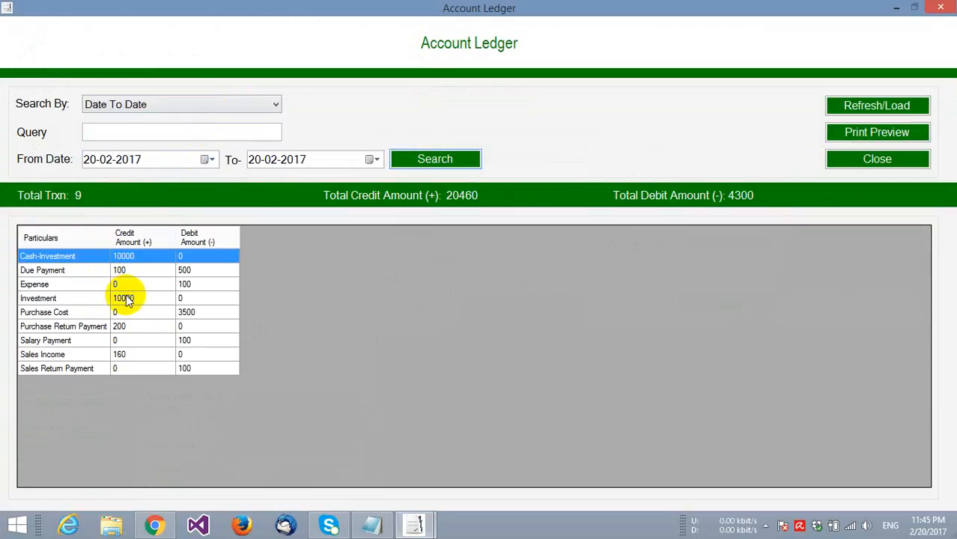
click(857, 144)
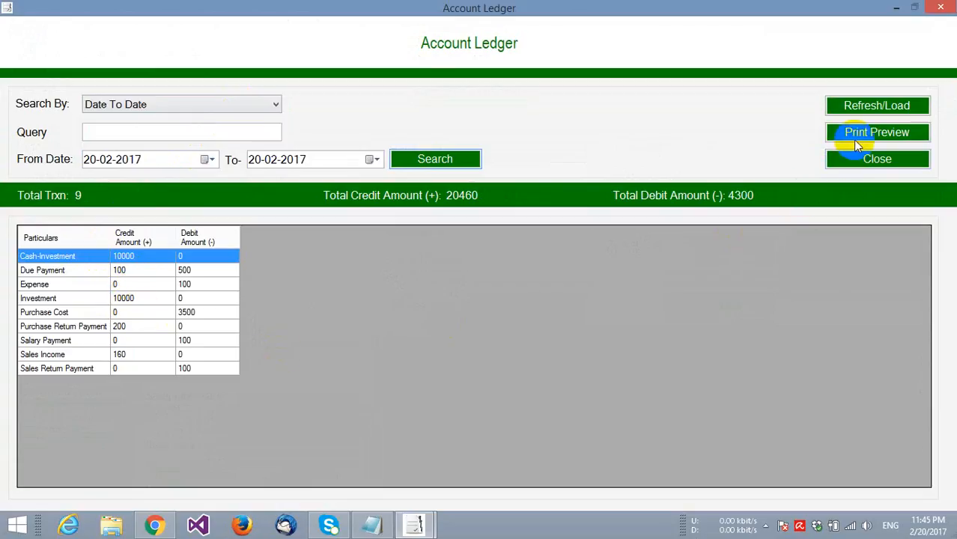
click(876, 158)
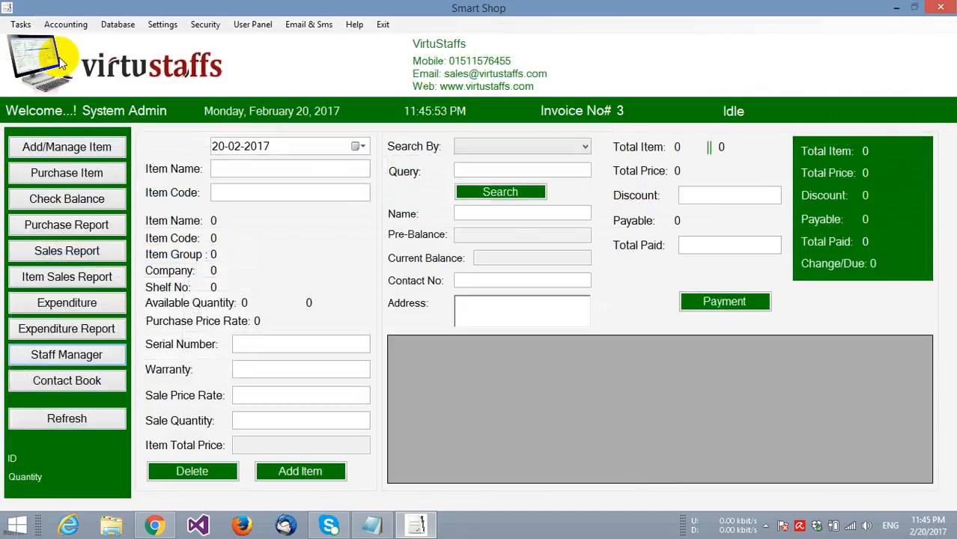
click(64, 29)
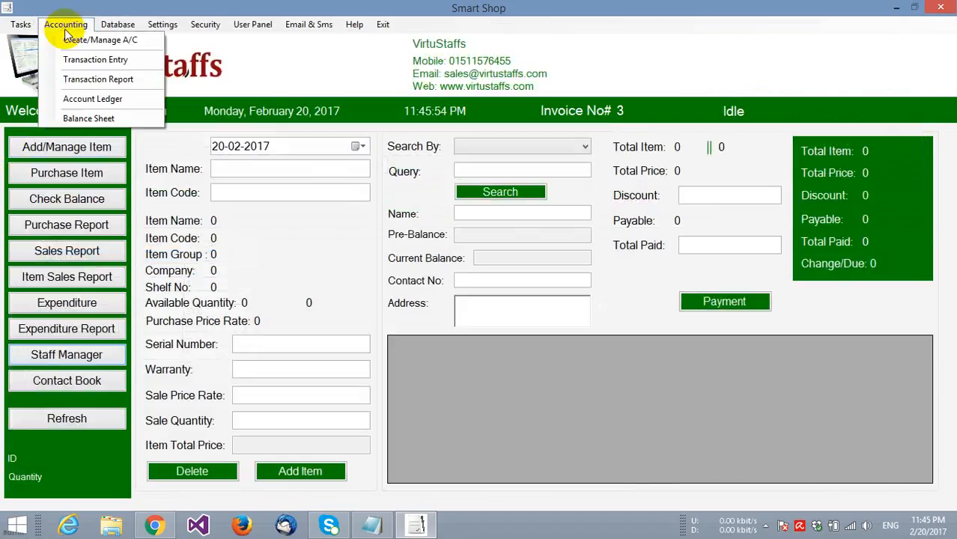
click(71, 119)
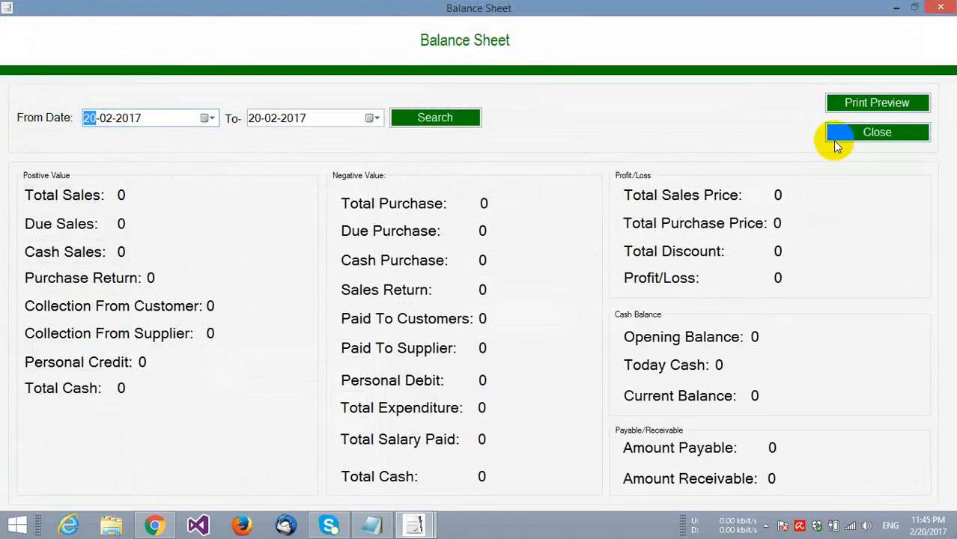
click(453, 121)
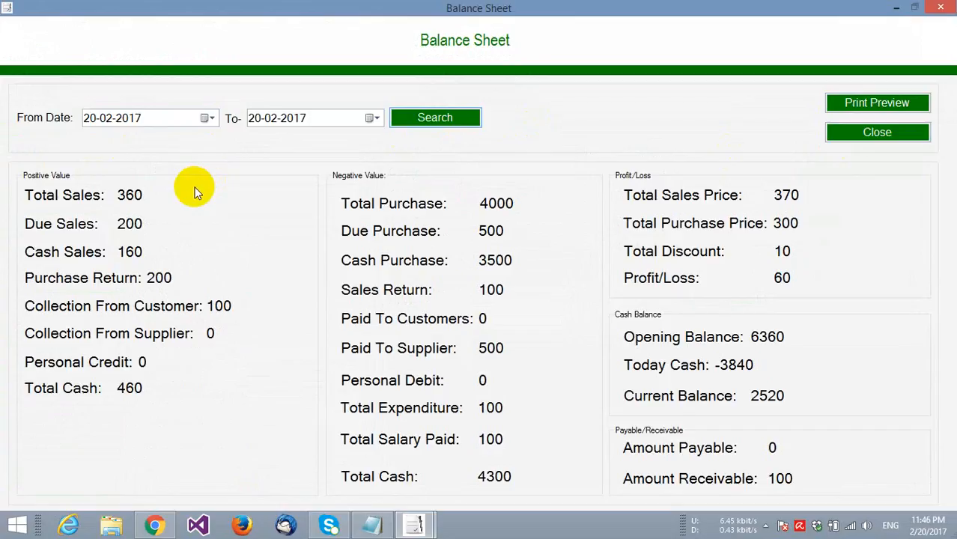
click(882, 131)
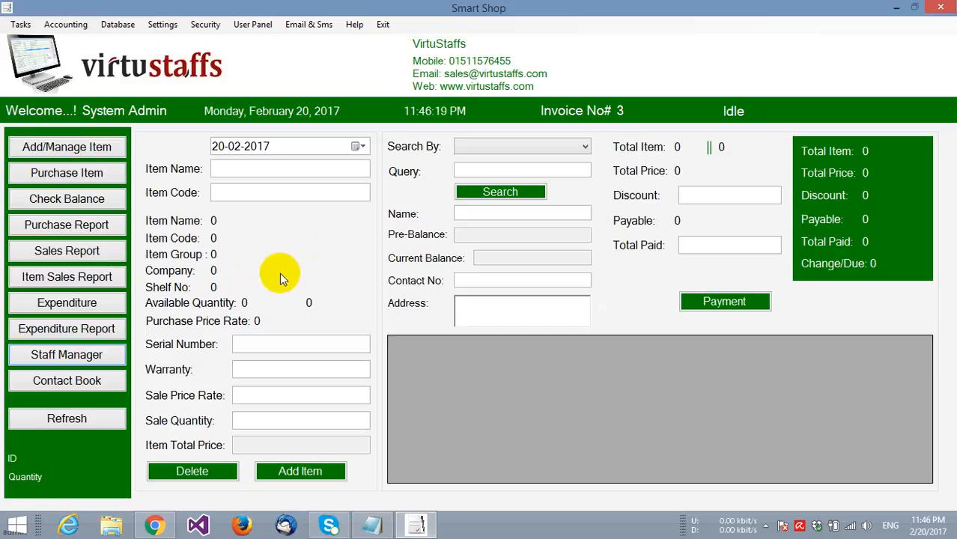
click(45, 381)
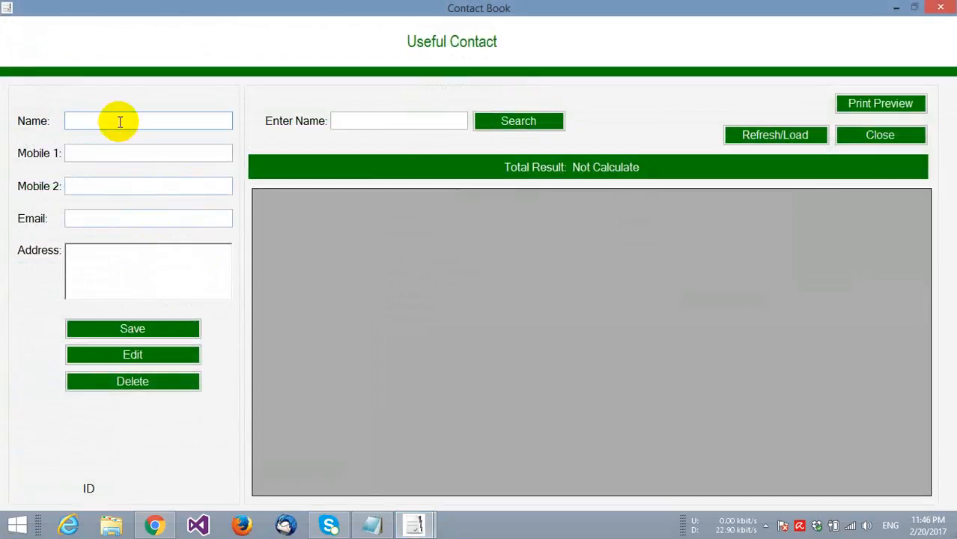
click(111, 154)
click(112, 187)
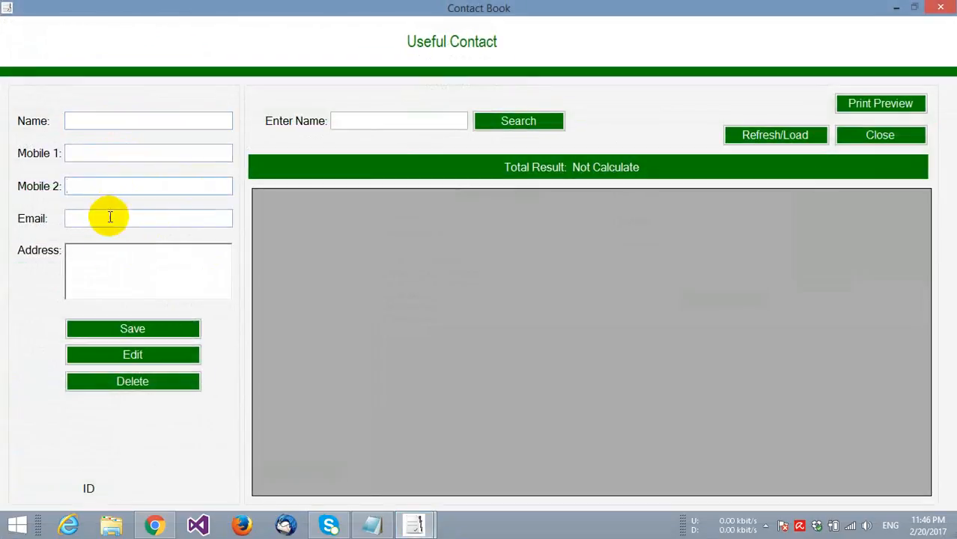
click(107, 271)
click(872, 138)
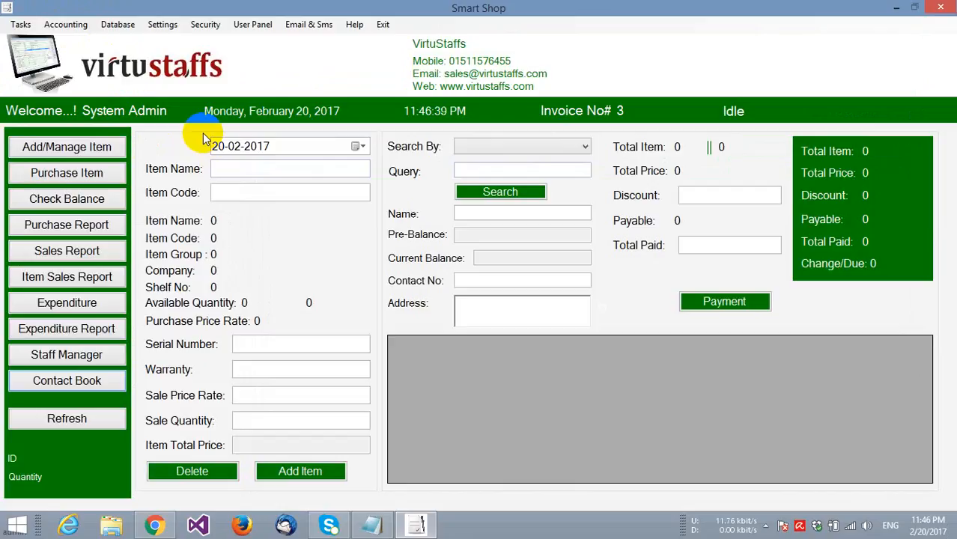
- Run Database > Backup Database to the Desktop folder and confirm the success message
click(115, 25)
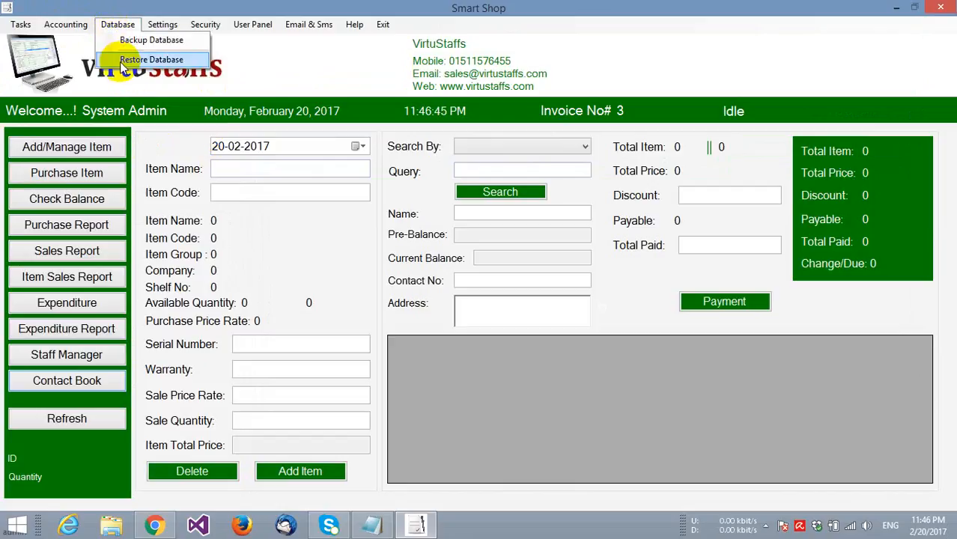
click(125, 41)
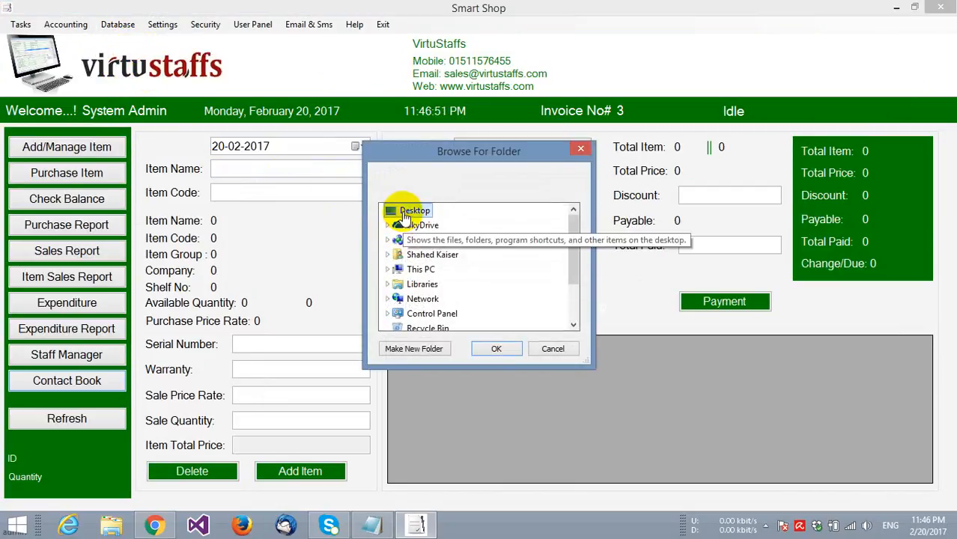
click(494, 350)
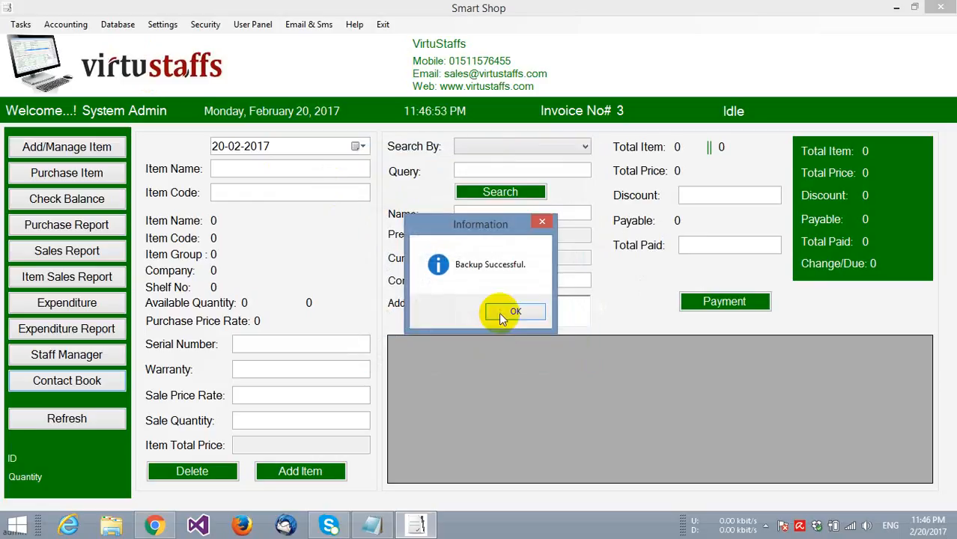
click(504, 311)
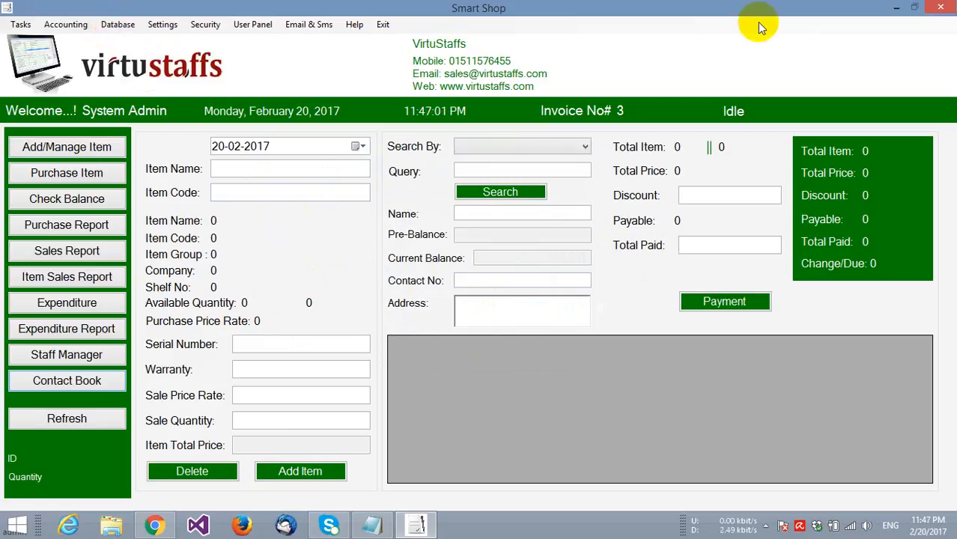
click(896, 8)
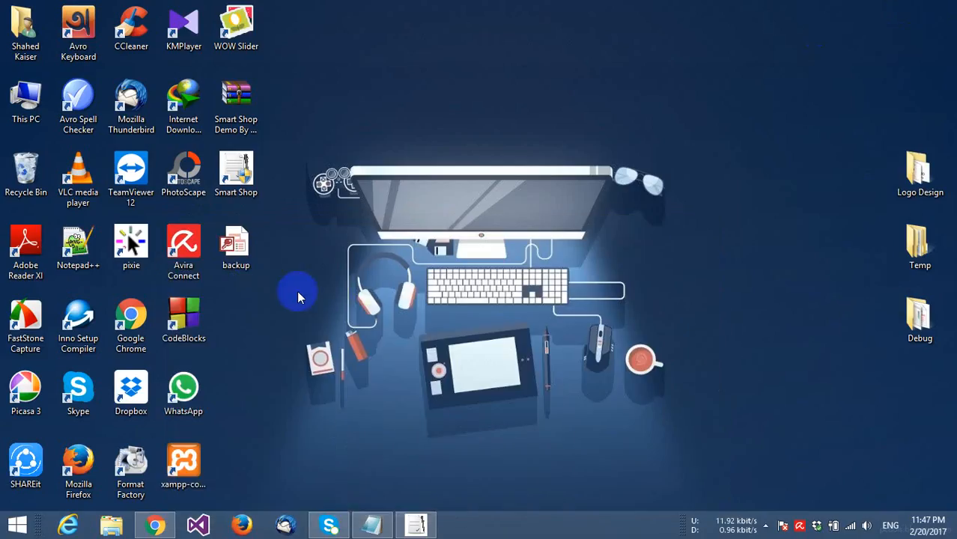
click(240, 255)
drag(247, 249, 417, 530)
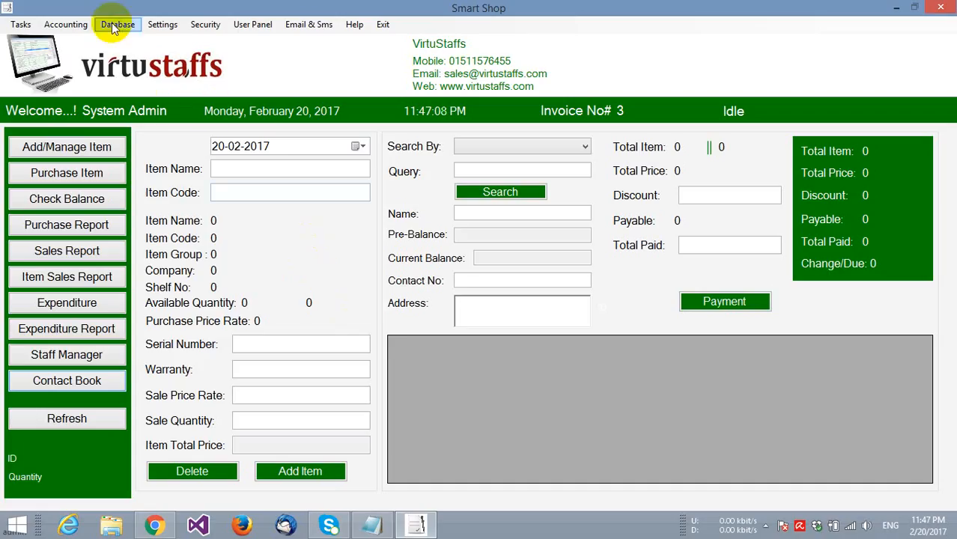
click(115, 24)
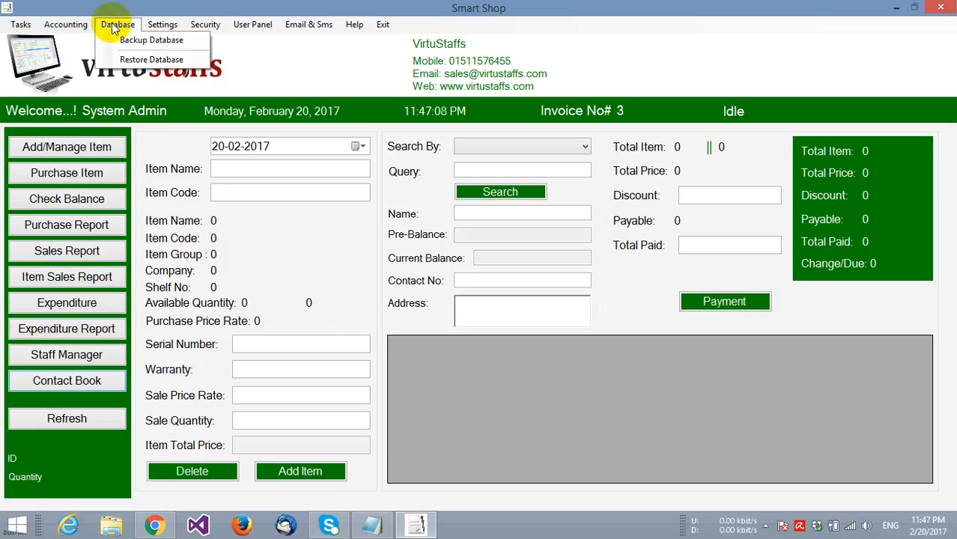
- Restore the database from the Desktop backup file and confirm the success message
click(138, 59)
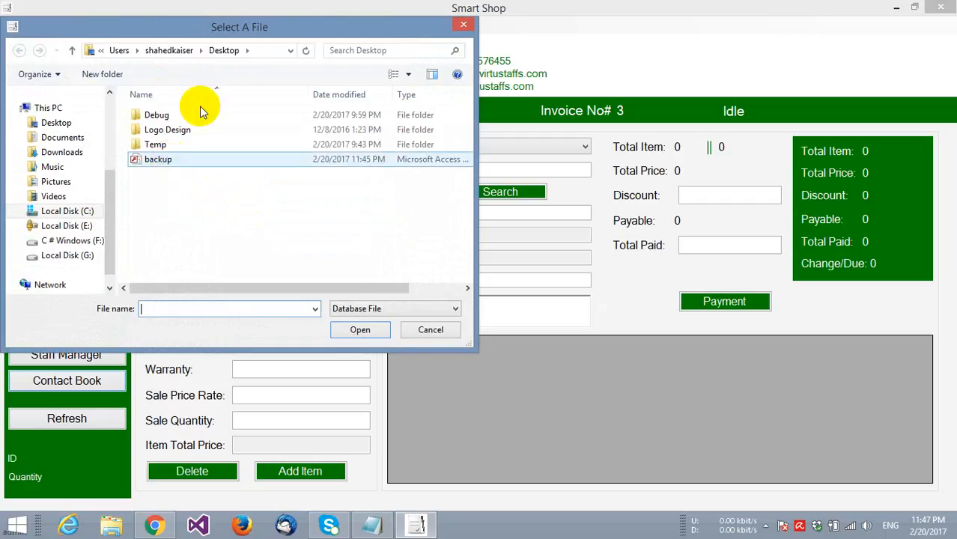
click(161, 162)
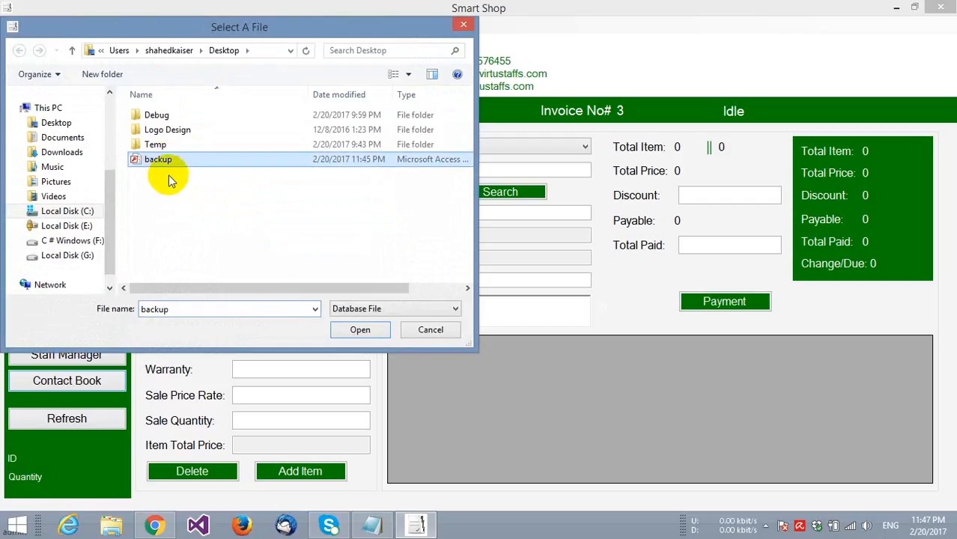
click(349, 330)
click(517, 311)
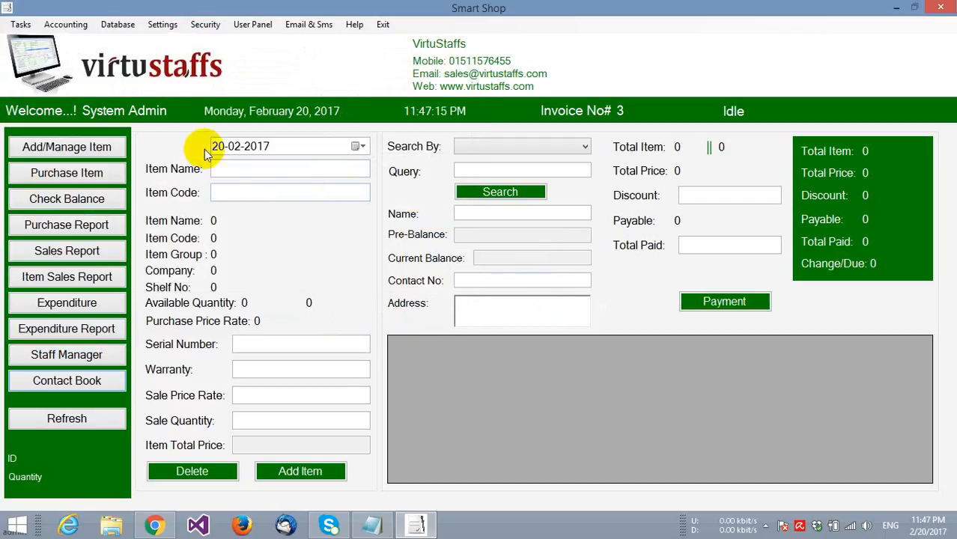